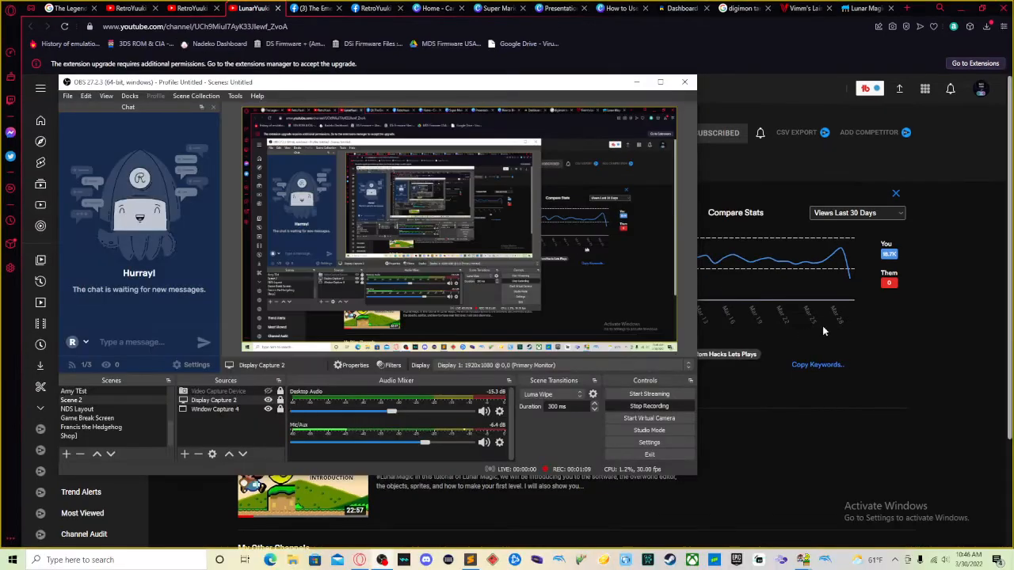
Minimize the browser and the OBS window to get to the Lunar Magic level editor and Overworld Editor
{"action": "left_click", "coordinate": [925, 397]}
{"action": "left_click", "coordinate": [959, 8]}
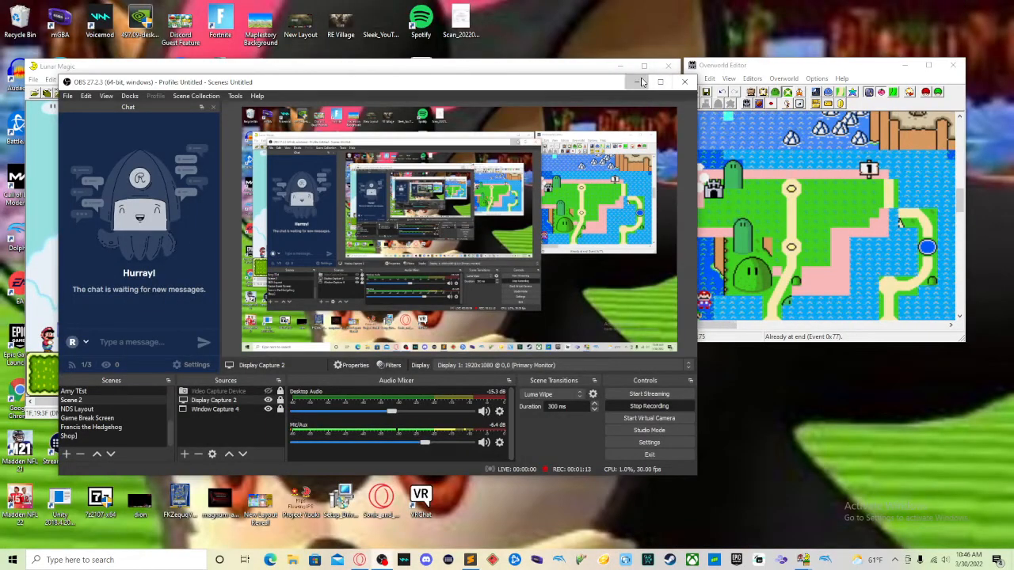
{"action": "left_click", "coordinate": [636, 82]}
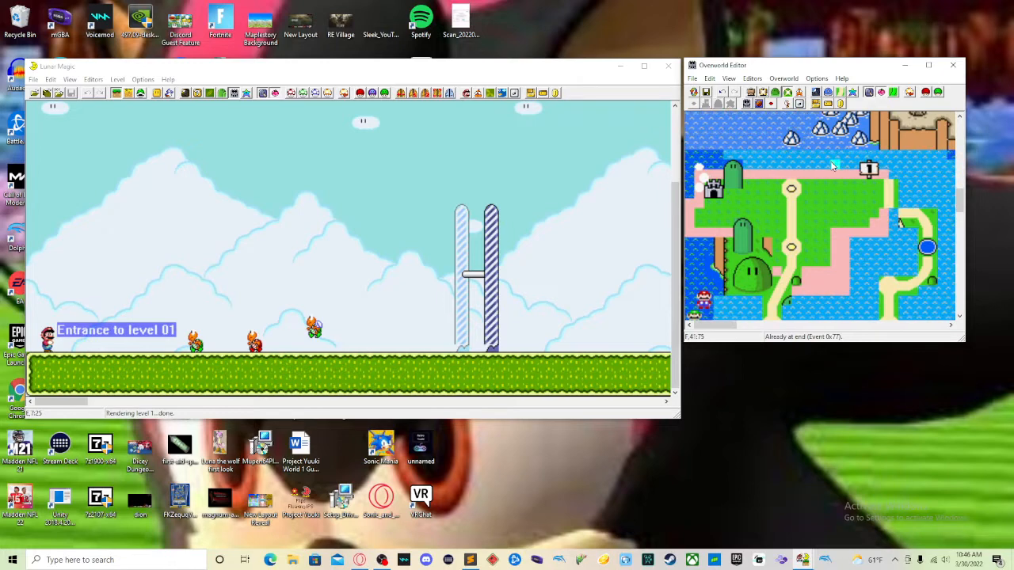
Reload the overworld in the Overworld Editor without saving it to the ROM
{"action": "scroll", "coordinate": [832, 165], "scroll_direction": "down", "scroll_amount": 2}
{"action": "scroll", "coordinate": [832, 166], "scroll_direction": "up", "scroll_amount": 3}
{"action": "scroll", "coordinate": [832, 165], "scroll_direction": "down", "scroll_amount": 2}
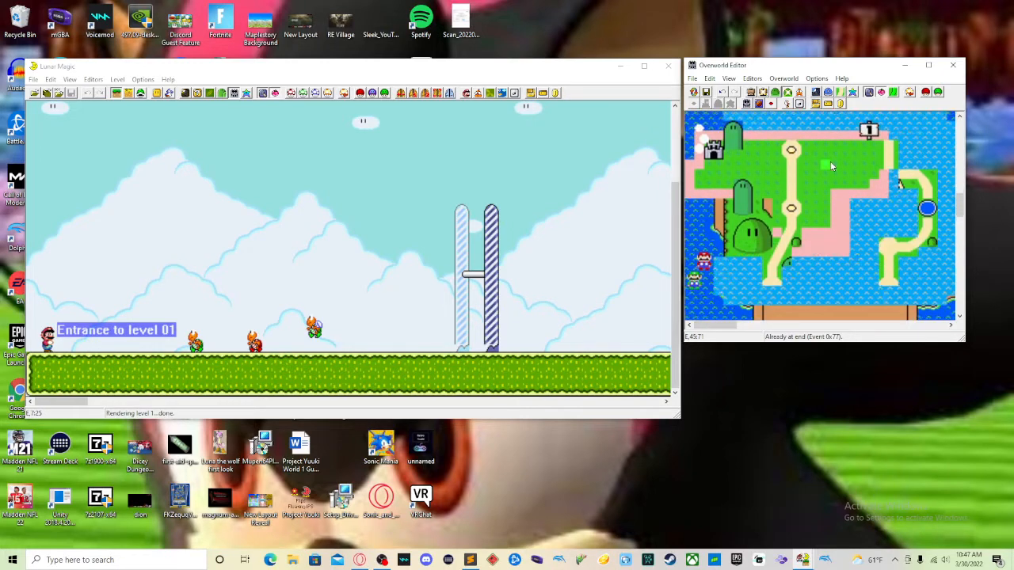
{"action": "scroll", "coordinate": [830, 165], "scroll_direction": "up", "scroll_amount": 1}
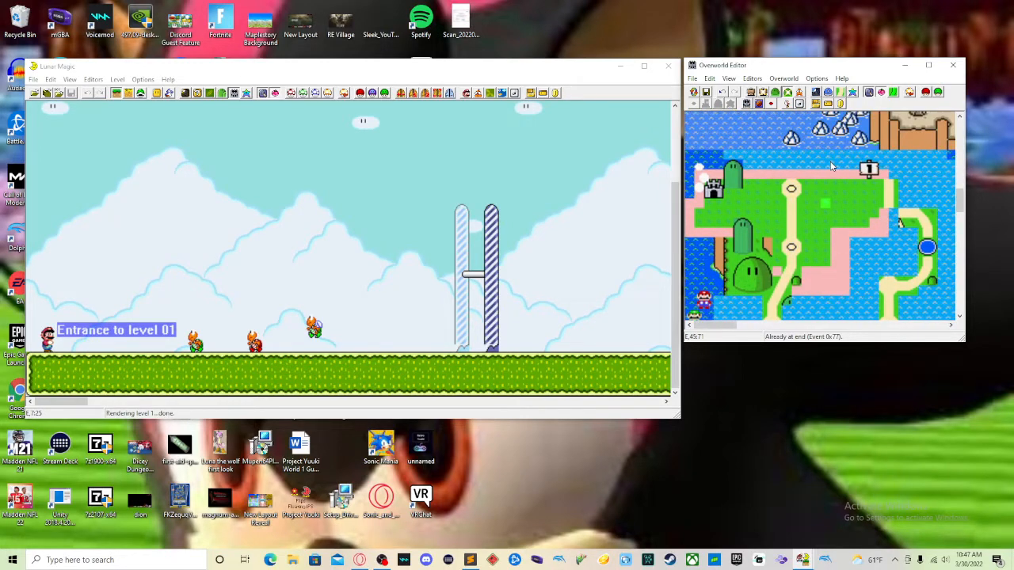
{"action": "left_click", "coordinate": [696, 95]}
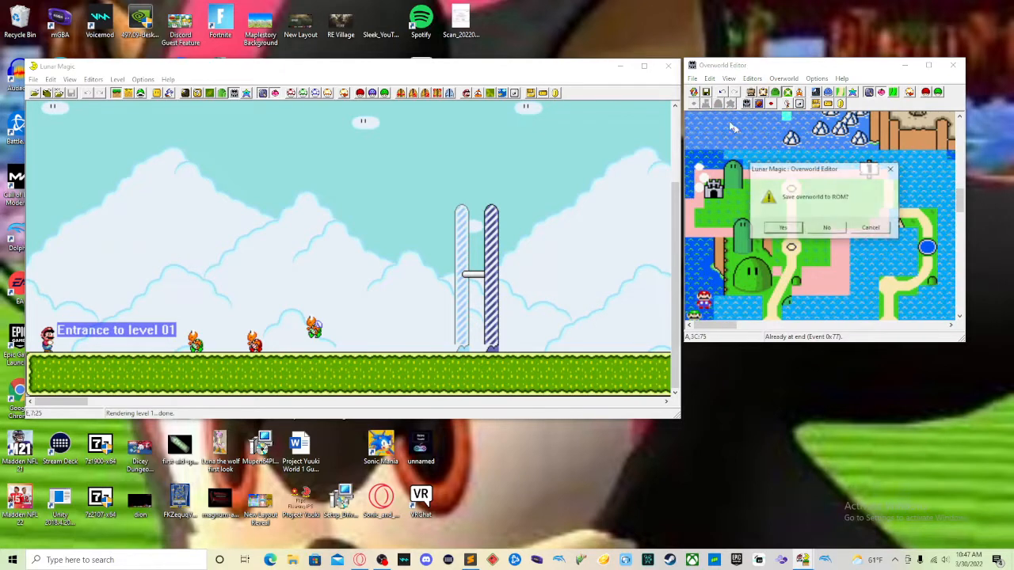
{"action": "left_click", "coordinate": [819, 226]}
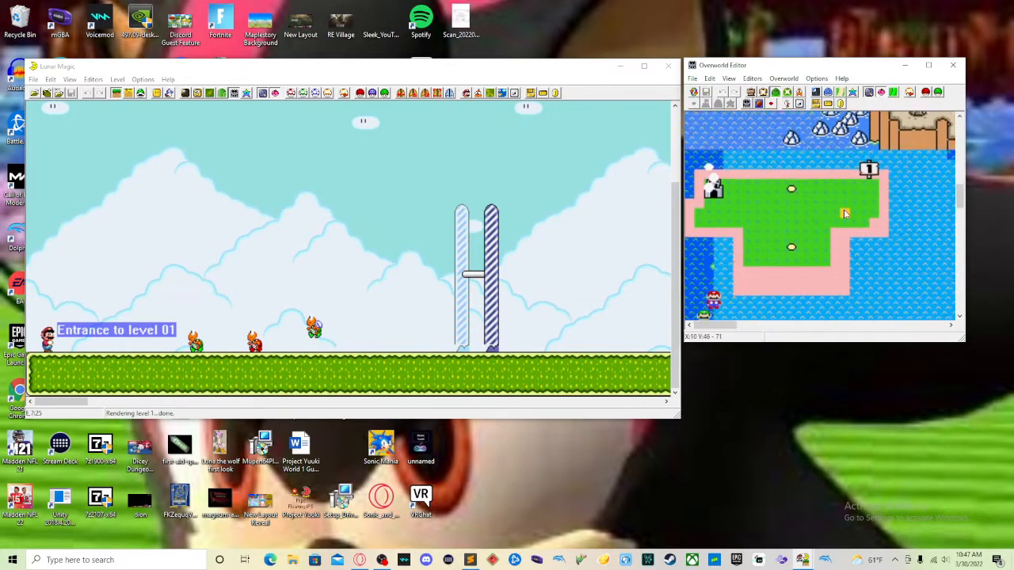
Examine the starting island submap and the main overworld map above it
{"action": "scroll", "coordinate": [844, 213], "scroll_direction": "up", "scroll_amount": 3}
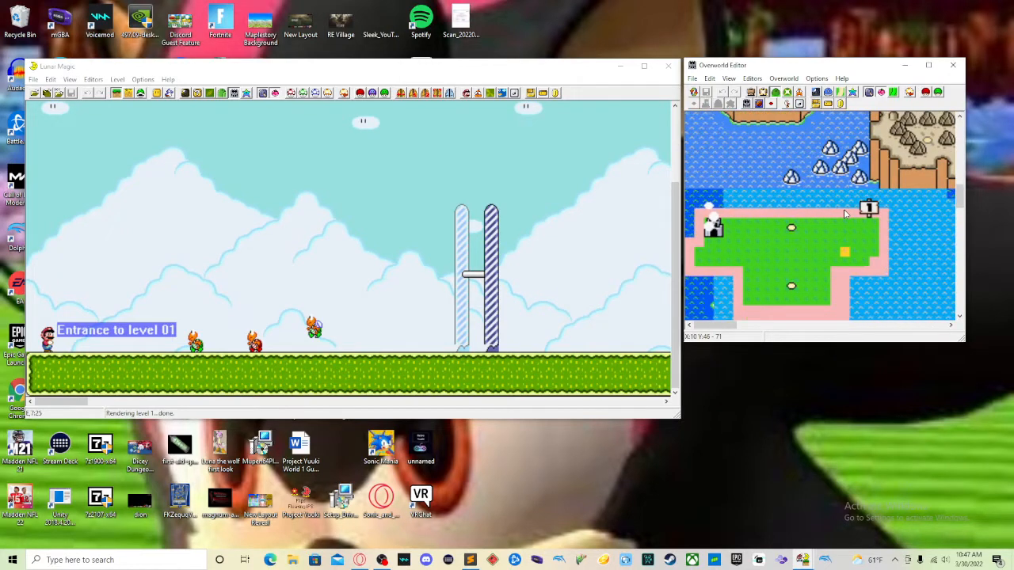
{"action": "scroll", "coordinate": [844, 213], "scroll_direction": "up", "scroll_amount": 5}
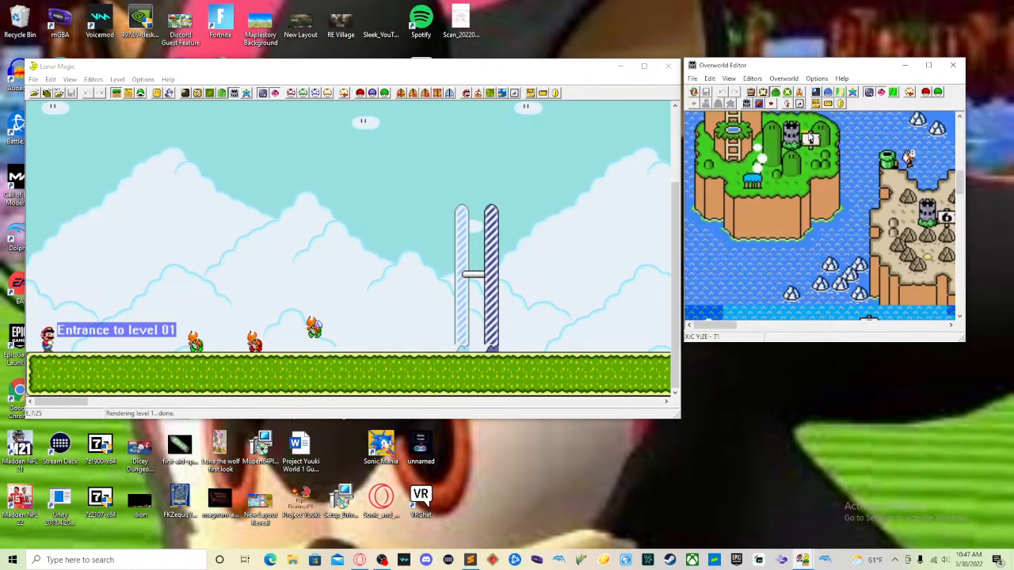
{"action": "scroll", "coordinate": [810, 138], "scroll_direction": "down", "scroll_amount": 10}
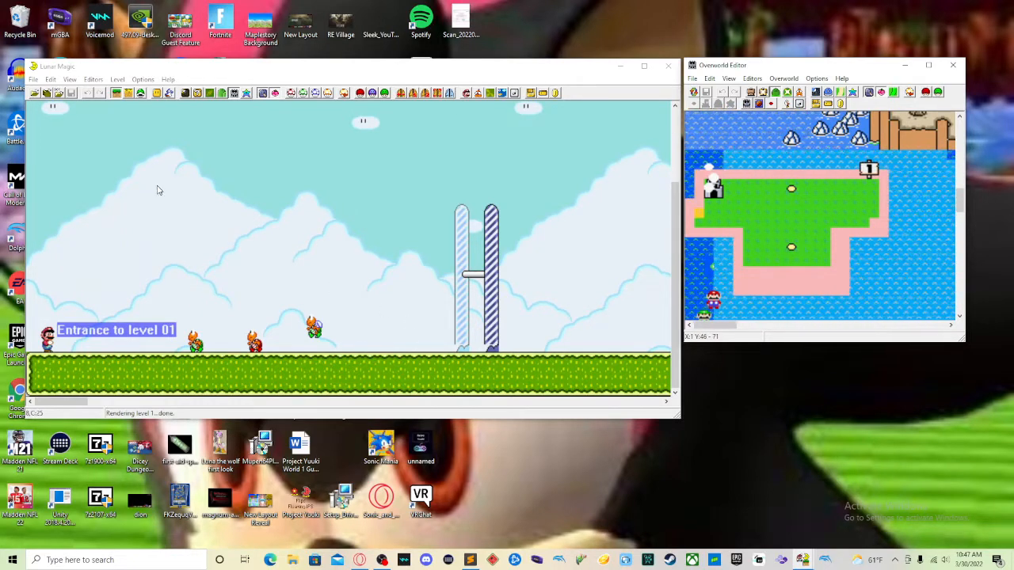
{"action": "left_click", "coordinate": [97, 69]}
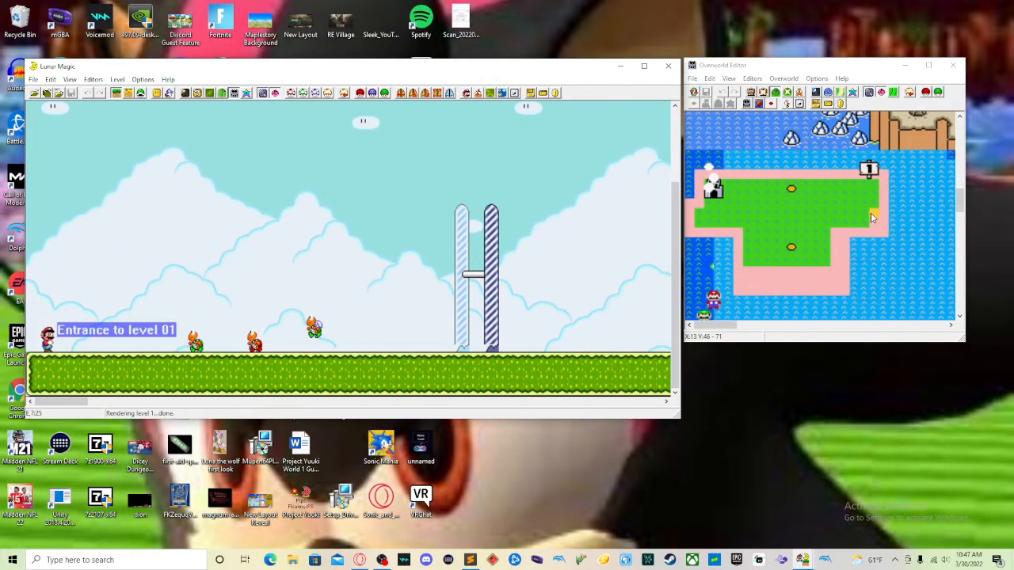
{"action": "scroll", "coordinate": [871, 216], "scroll_direction": "up", "scroll_amount": 1}
{"action": "scroll", "coordinate": [871, 210], "scroll_direction": "down", "scroll_amount": 1}
{"action": "scroll", "coordinate": [870, 205], "scroll_direction": "up", "scroll_amount": 1}
{"action": "scroll", "coordinate": [870, 203], "scroll_direction": "down", "scroll_amount": 2}
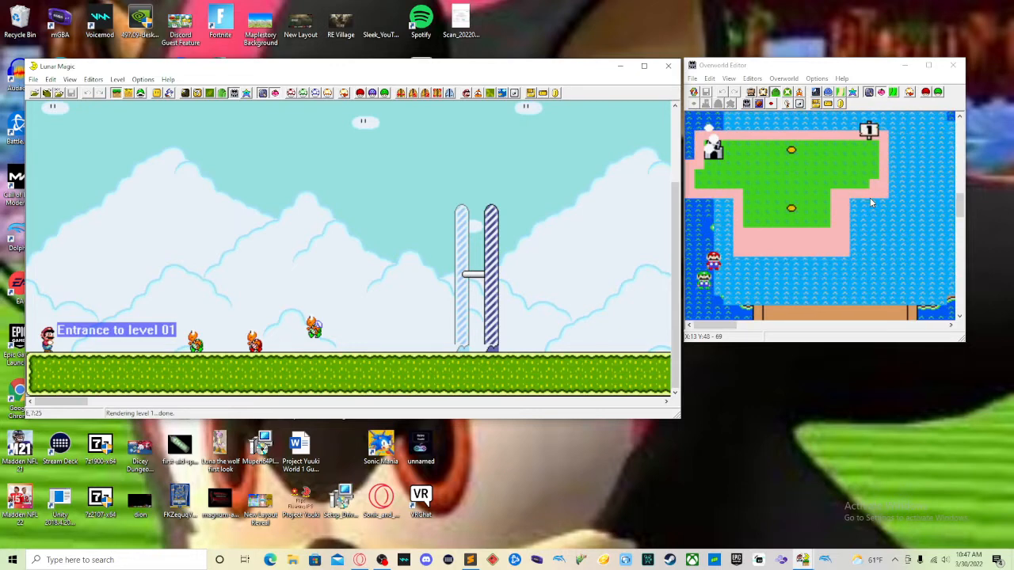
{"action": "scroll", "coordinate": [869, 203], "scroll_direction": "up", "scroll_amount": 3}
{"action": "scroll", "coordinate": [871, 203], "scroll_direction": "down", "scroll_amount": 3}
{"action": "left_click", "coordinate": [856, 189]}
{"action": "right_click", "coordinate": [858, 201]}
{"action": "scroll", "coordinate": [863, 206], "scroll_direction": "up", "scroll_amount": 2}
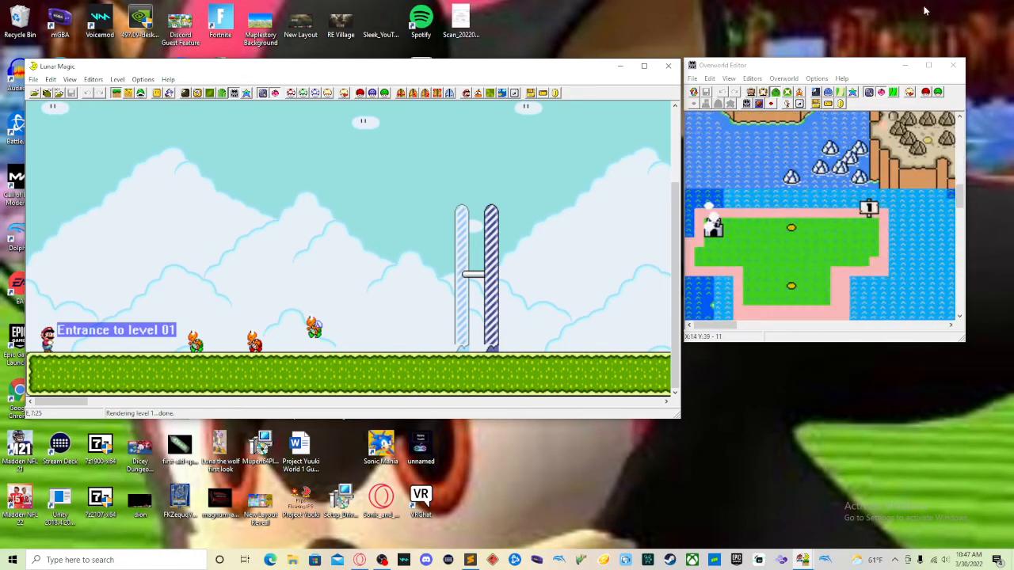
{"action": "scroll", "coordinate": [848, 174], "scroll_direction": "down", "scroll_amount": 1}
{"action": "scroll", "coordinate": [821, 159], "scroll_direction": "up", "scroll_amount": 2}
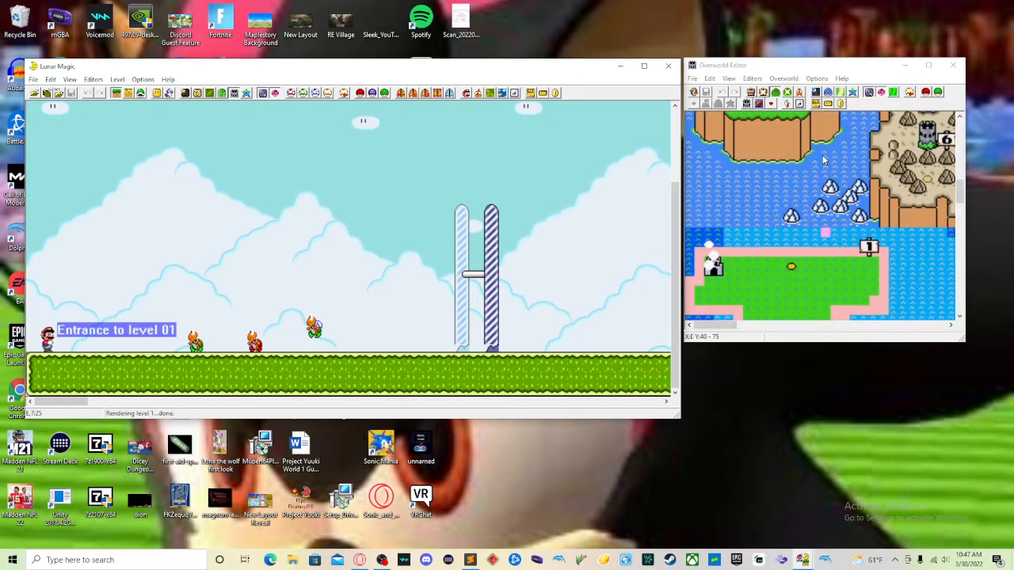
{"action": "scroll", "coordinate": [831, 179], "scroll_direction": "down", "scroll_amount": 2}
{"action": "scroll", "coordinate": [834, 180], "scroll_direction": "up", "scroll_amount": 9}
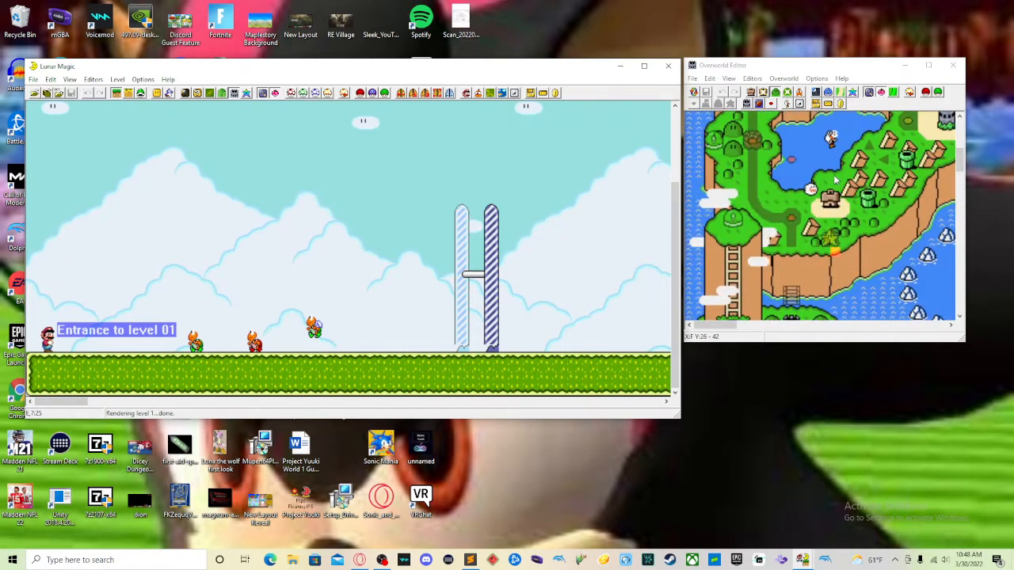
Advance the level editor to level 0C and select tiles on the main overworld map
{"action": "key", "text": "Page_Up"}
{"action": "key", "text": "Page_Up"}
{"action": "key", "text": "Page_Up"}
{"action": "key", "text": "Page_Up"}
{"action": "key", "text": "Page_Up"}
{"action": "key", "text": "Page_Up"}
{"action": "key", "text": "Page_Up"}
{"action": "key", "text": "Page_Up"}
{"action": "key", "text": "Page_Up"}
{"action": "key", "text": "Page_Up"}
{"action": "key", "text": "Page_Up"}
{"action": "left_click", "coordinate": [863, 169]}
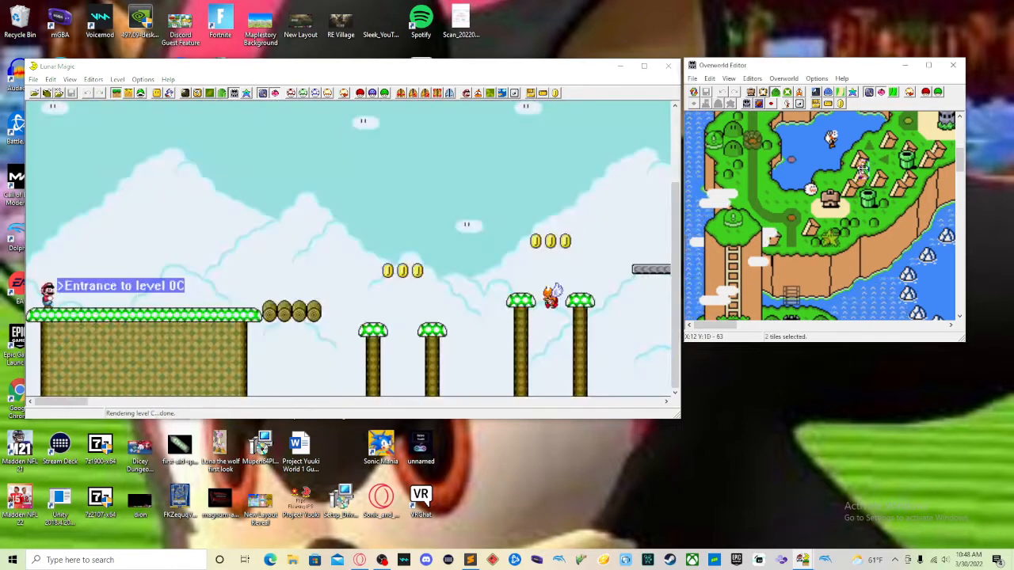
Switch the overworld to Layer 1 event editing and advance the events to the last one, 0x77
{"action": "left_click", "coordinate": [787, 93]}
{"action": "left_click", "coordinate": [764, 92]}
{"action": "left_click", "coordinate": [832, 148]}
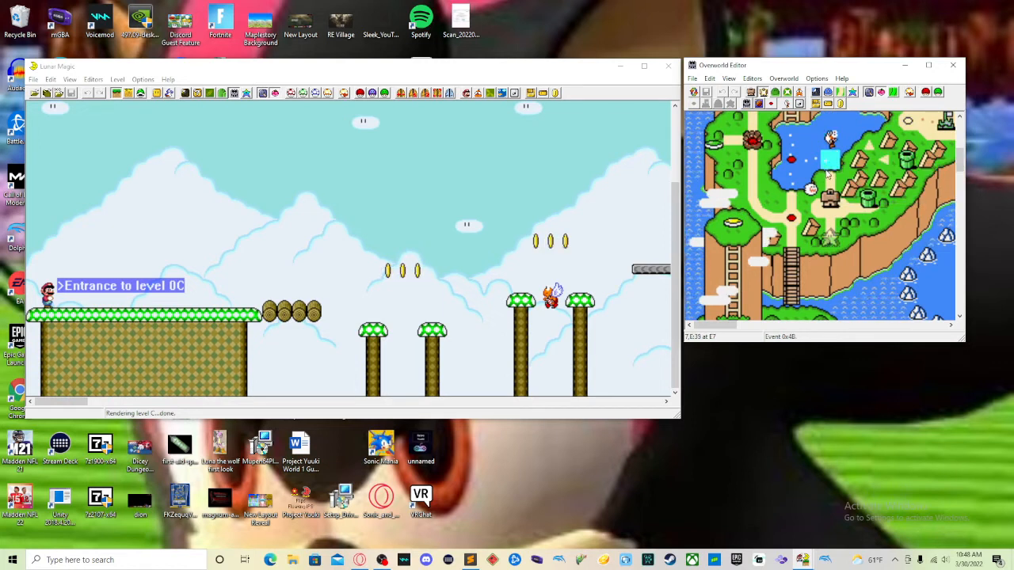
{"action": "key", "text": "Page_Down"}
{"action": "key", "text": "Page_Down"}
{"action": "key", "text": "Page_Down"}
{"action": "key", "text": "Page_Down"}
{"action": "key", "text": "Page_Down"}
{"action": "key", "text": "Page_Down"}
{"action": "key", "text": "Page_Down"}
{"action": "key", "text": "Page_Down"}
{"action": "key", "text": "Page_Down"}
{"action": "key", "text": "Page_Down"}
{"action": "key", "text": "Page_Down"}
{"action": "key", "text": "Page_Down"}
{"action": "key", "text": "Page_Down"}
{"action": "key", "text": "Page_Down"}
{"action": "key", "text": "Page_Down"}
{"action": "key", "text": "Page_Down"}
{"action": "key", "text": "Page_Down"}
{"action": "key", "text": "Page_Down"}
{"action": "key", "text": "Page_Down"}
{"action": "key", "text": "Page_Down"}
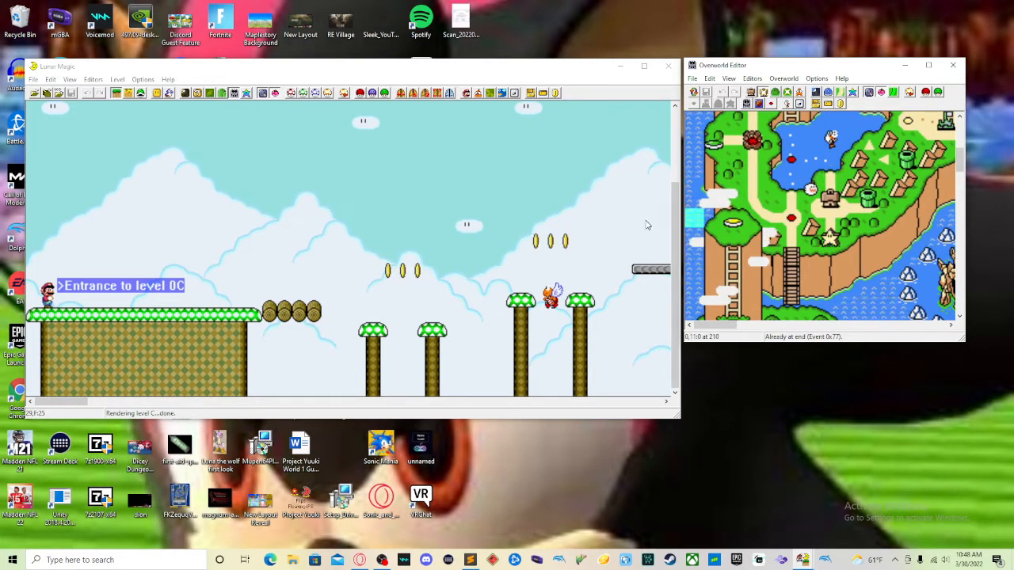
Step the level editor back to level 01
{"action": "left_click_drag", "start_coordinate": [631, 205], "coordinate": [648, 219]}
{"action": "key", "text": "Page_Down"}
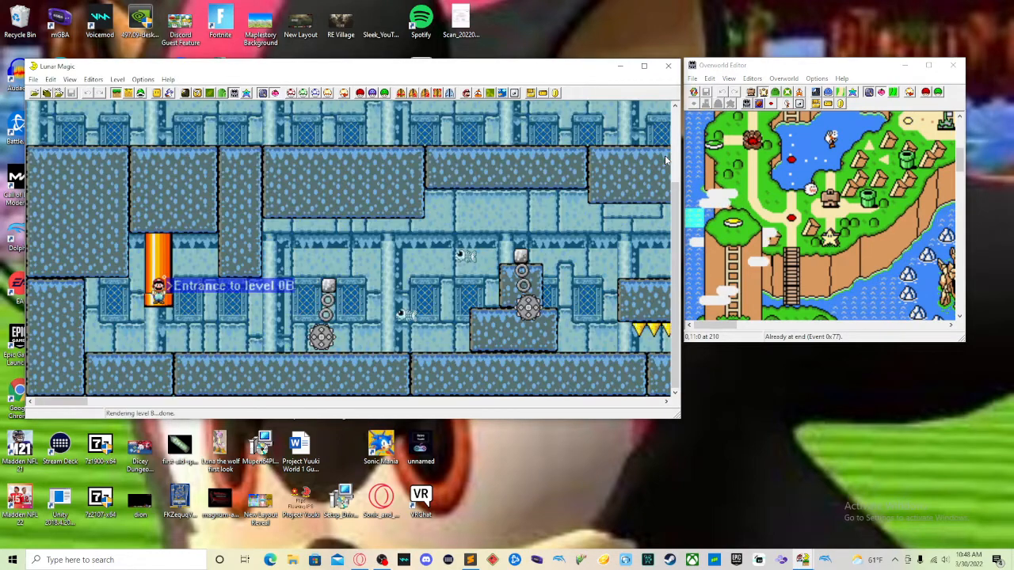
{"action": "key", "text": "Page_Down"}
{"action": "key", "text": "Page_Down"}
{"action": "key", "text": "Page_Down"}
{"action": "key", "text": "Page_Down"}
{"action": "key", "text": "Page_Down"}
{"action": "key", "text": "Page_Down"}
{"action": "key", "text": "Page_Down"}
{"action": "key", "text": "Page_Down"}
{"action": "key", "text": "Page_Down"}
{"action": "key", "text": "Page_Down"}
{"action": "key", "text": "Page_Down"}
{"action": "key", "text": "Page_Up"}
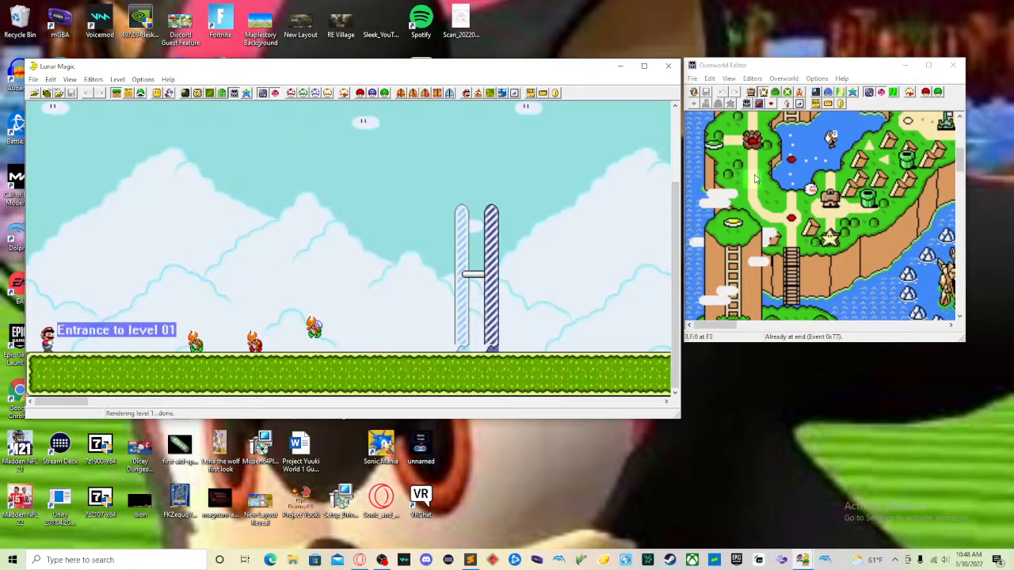
Examine the main overworld and all its submaps at 100% zoom, and return to the starting island at 230%
{"action": "left_click", "coordinate": [830, 174]}
{"action": "scroll", "coordinate": [863, 199], "scroll_direction": "down", "scroll_amount": 7}
{"action": "scroll", "coordinate": [865, 202], "scroll_direction": "down", "scroll_amount": 6}
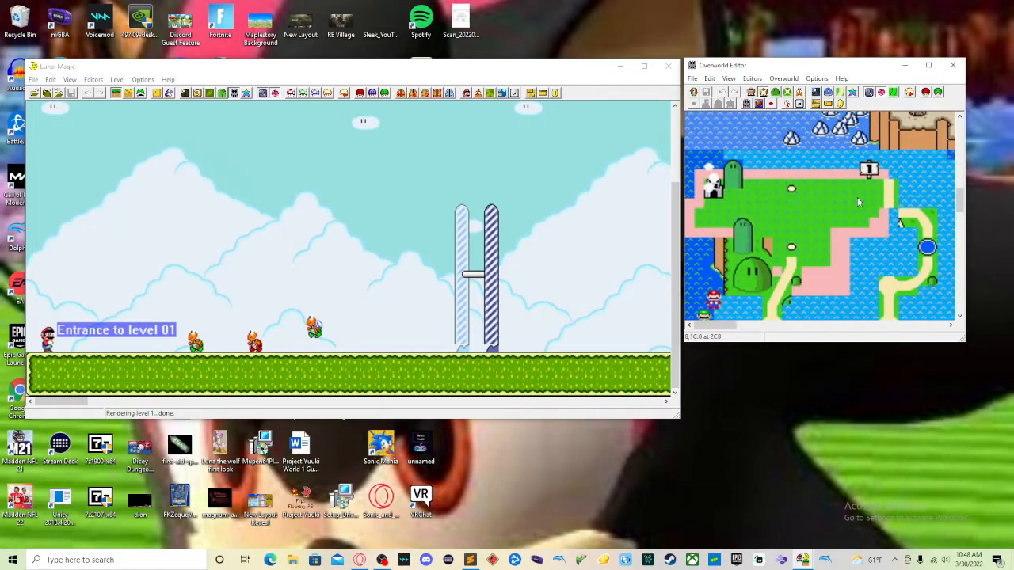
{"action": "scroll", "coordinate": [867, 202], "scroll_direction": "up", "scroll_amount": 2}
{"action": "scroll", "coordinate": [869, 202], "scroll_direction": "down", "scroll_amount": 1}
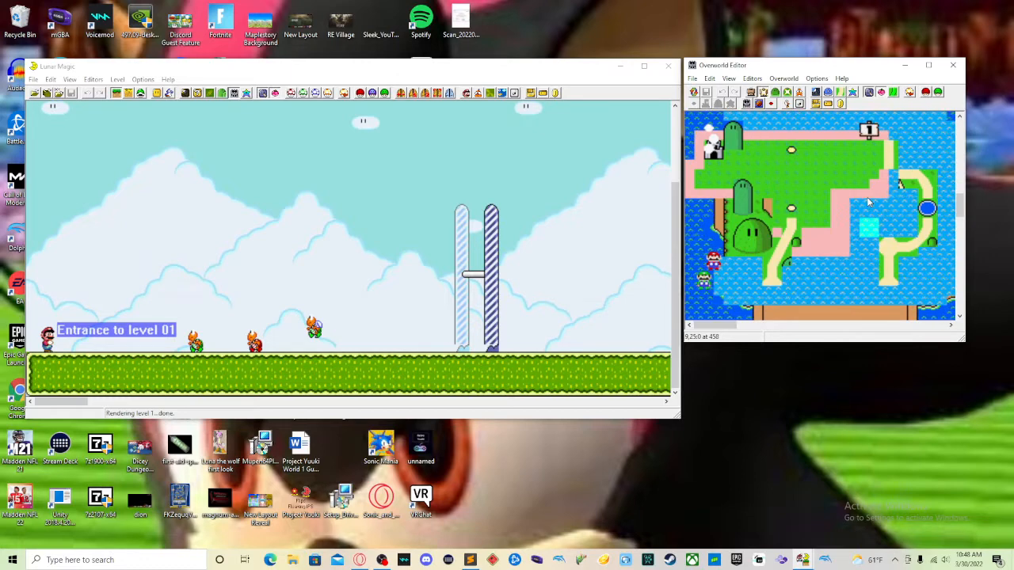
{"action": "scroll", "coordinate": [868, 203], "scroll_direction": "down", "scroll_amount": 5, "text": "ctrl"}
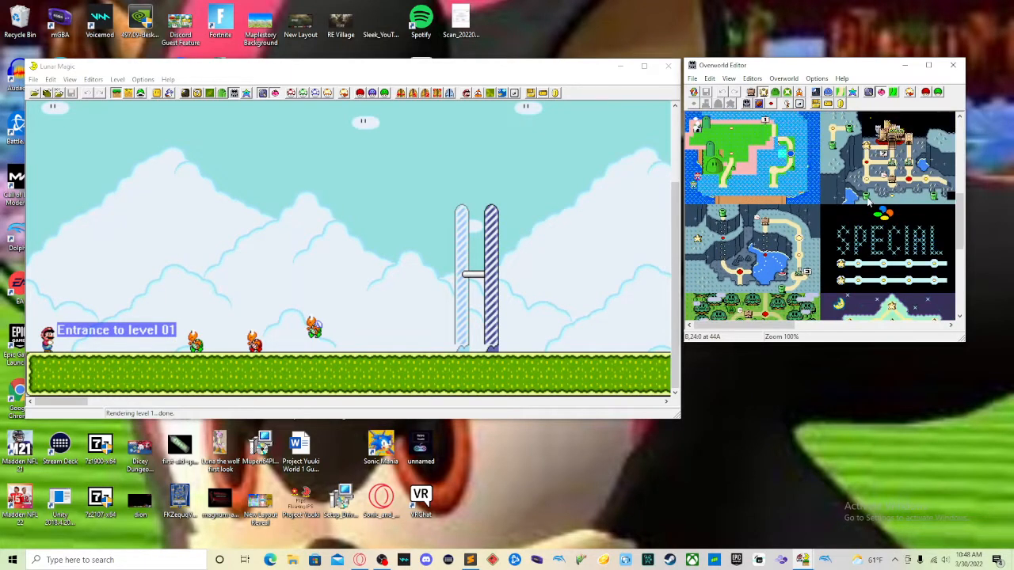
{"action": "scroll", "coordinate": [868, 203], "scroll_direction": "down", "scroll_amount": 1}
{"action": "scroll", "coordinate": [868, 204], "scroll_direction": "down", "scroll_amount": 1}
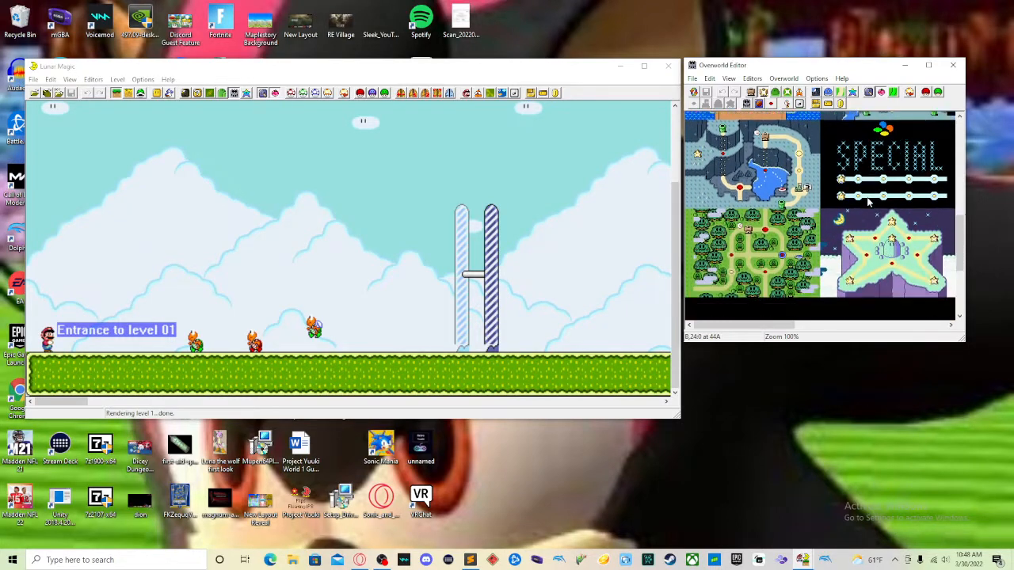
{"action": "scroll", "coordinate": [868, 203], "scroll_direction": "up", "scroll_amount": 3}
{"action": "scroll", "coordinate": [868, 201], "scroll_direction": "up", "scroll_amount": 10}
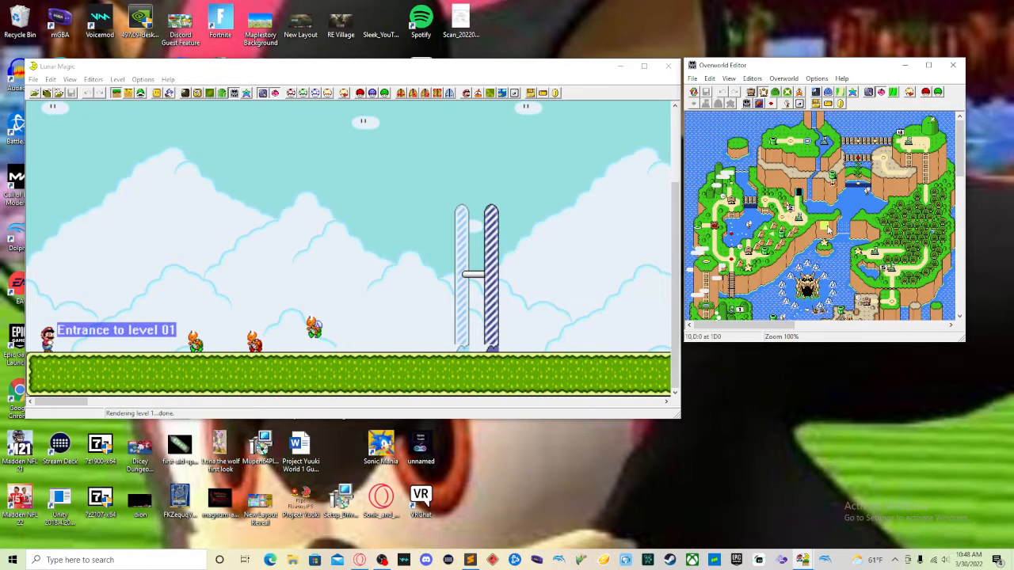
{"action": "scroll", "coordinate": [824, 206], "scroll_direction": "down", "scroll_amount": 8}
{"action": "scroll", "coordinate": [846, 228], "scroll_direction": "down", "scroll_amount": 2}
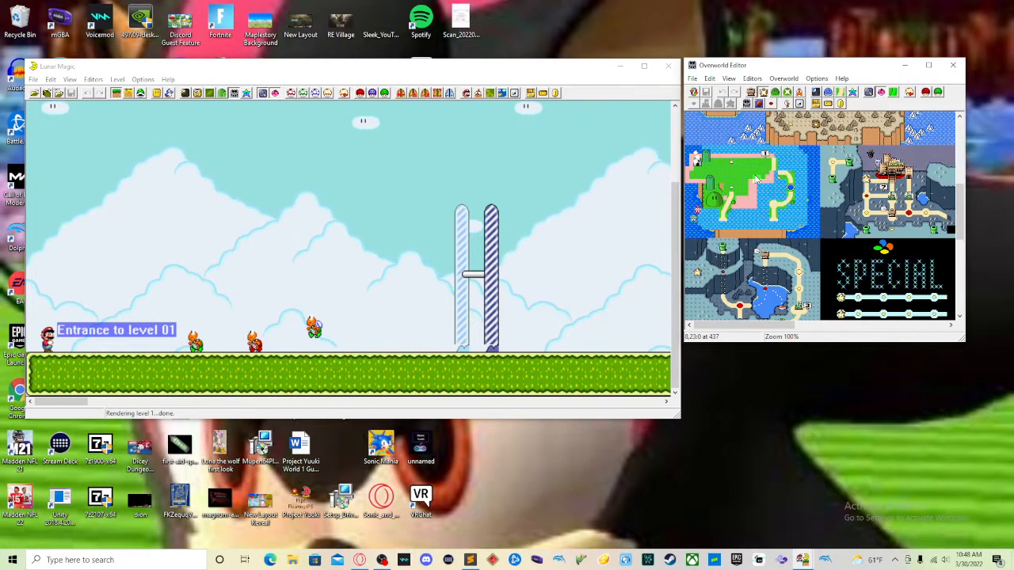
{"action": "scroll", "coordinate": [756, 180], "scroll_direction": "up", "scroll_amount": 3, "text": "ctrl"}
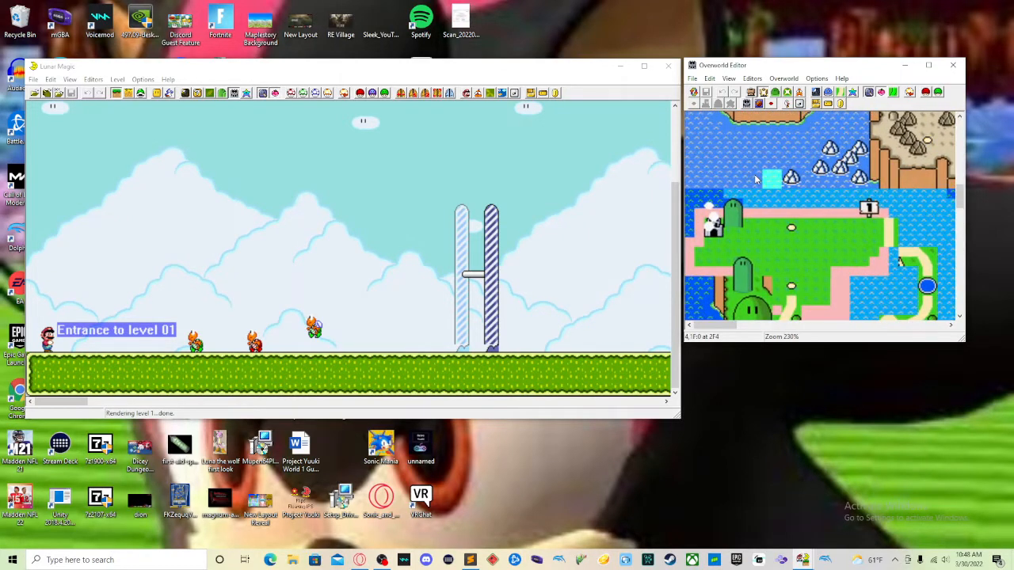
{"action": "scroll", "coordinate": [893, 258], "scroll_direction": "down", "scroll_amount": 3}
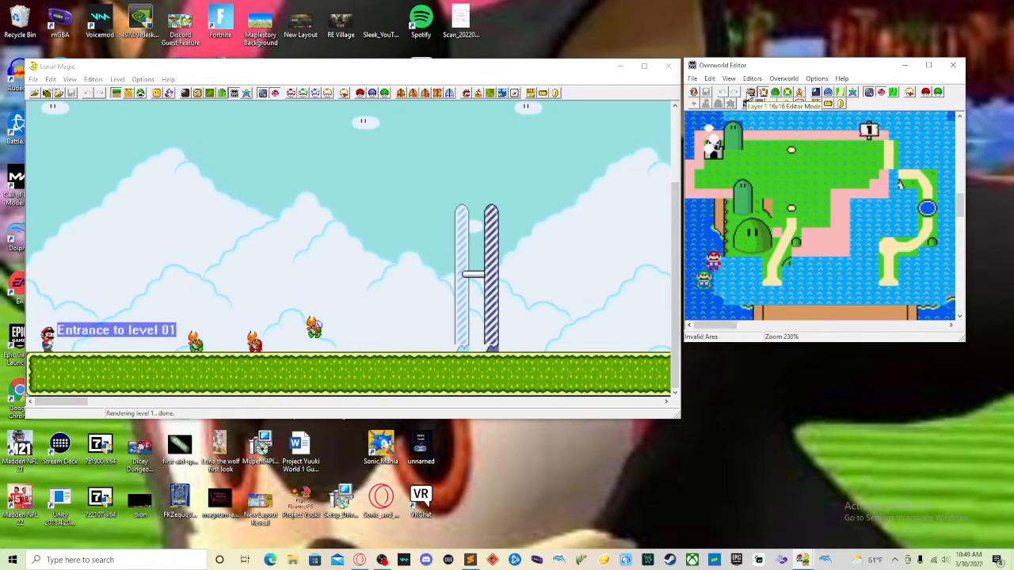
Go through the Layer 1 16x16, Layer 1 Event and Layer 2 8x8 editor modes, ending in Sprite Editor Mode
{"action": "left_click", "coordinate": [748, 92]}
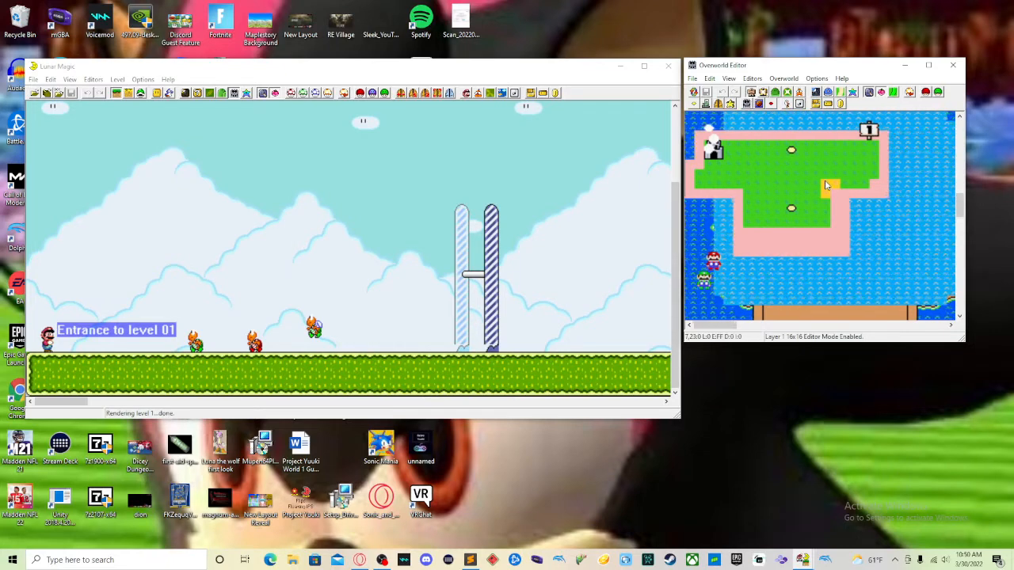
{"action": "left_click", "coordinate": [763, 92]}
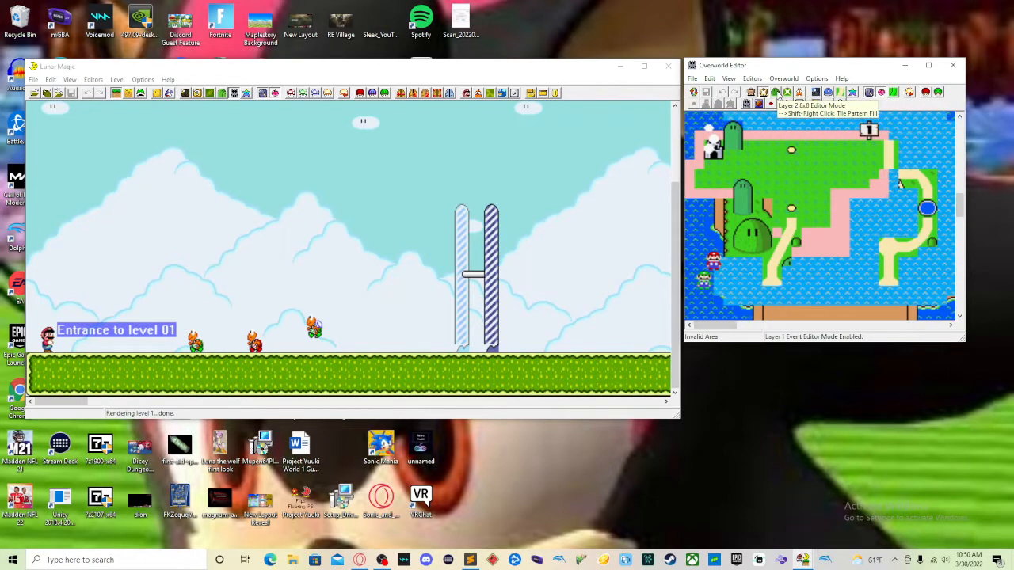
{"action": "left_click", "coordinate": [784, 93]}
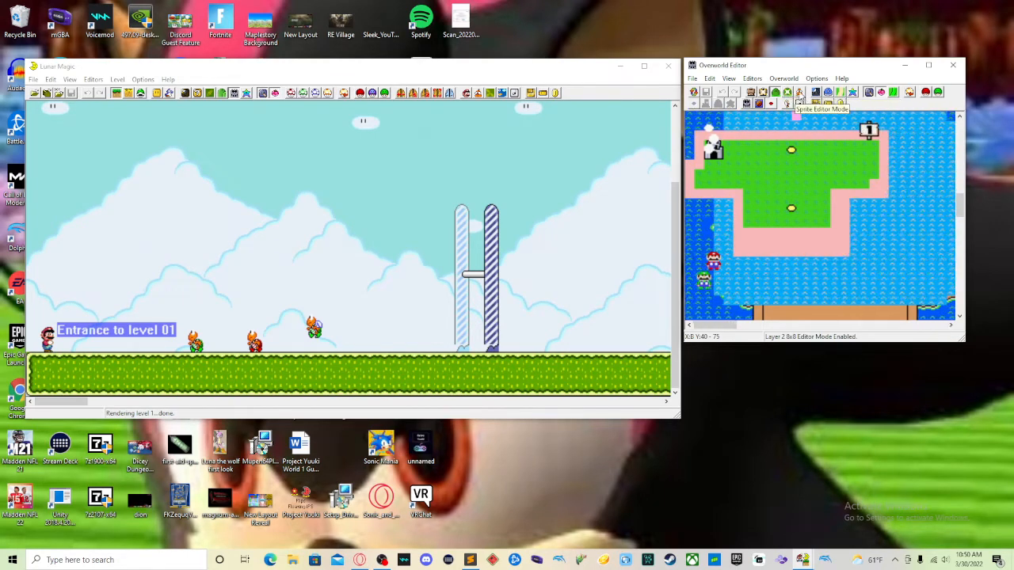
{"action": "left_click", "coordinate": [799, 94]}
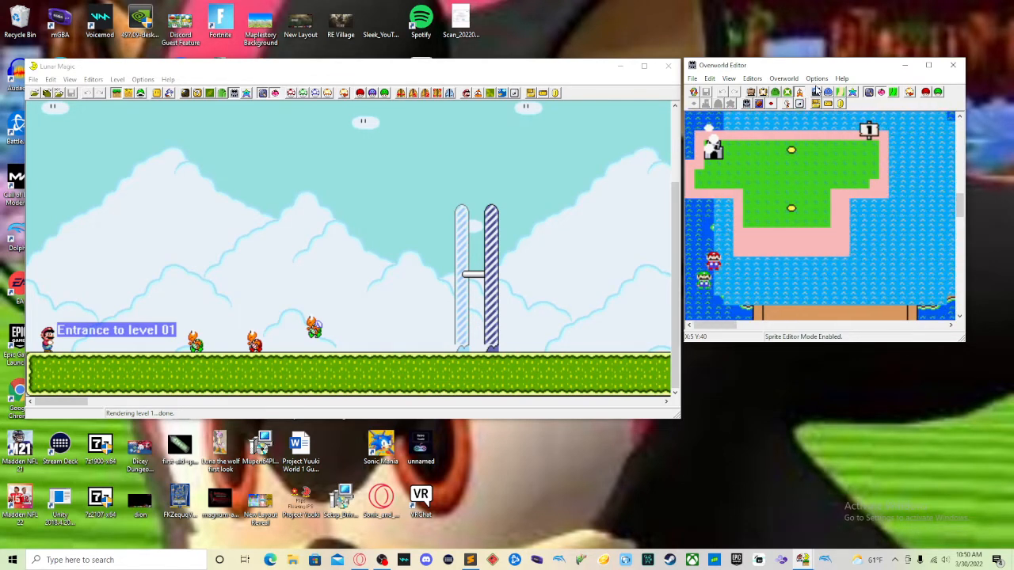
Look through the 8x8 Overworld Tile Selector and the Layer 1 16x16 Tile Selector, closing each one
{"action": "left_click", "coordinate": [815, 93]}
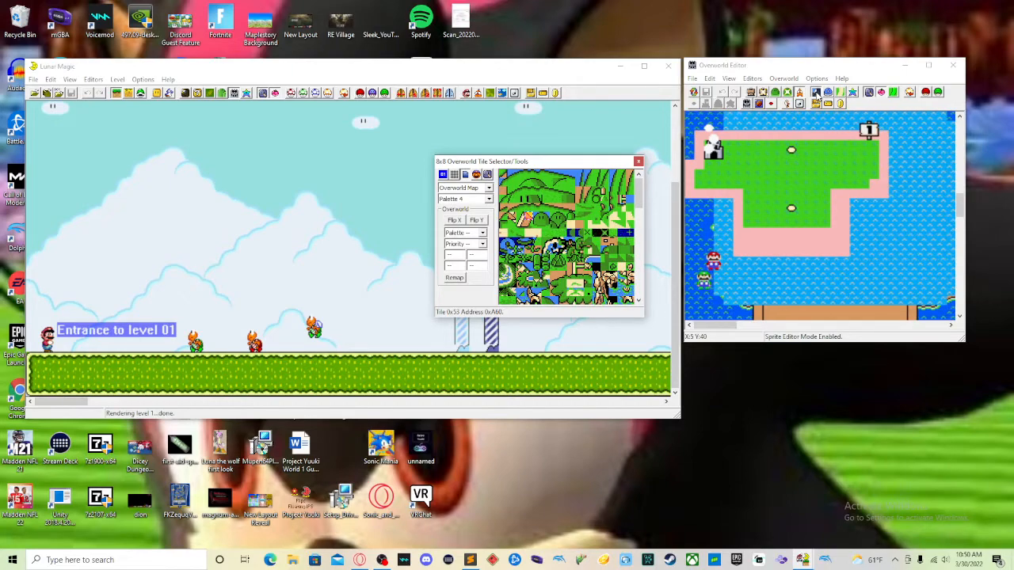
{"action": "scroll", "coordinate": [629, 229], "scroll_direction": "down", "scroll_amount": 3}
{"action": "scroll", "coordinate": [629, 229], "scroll_direction": "up", "scroll_amount": 3}
{"action": "left_click", "coordinate": [637, 161]}
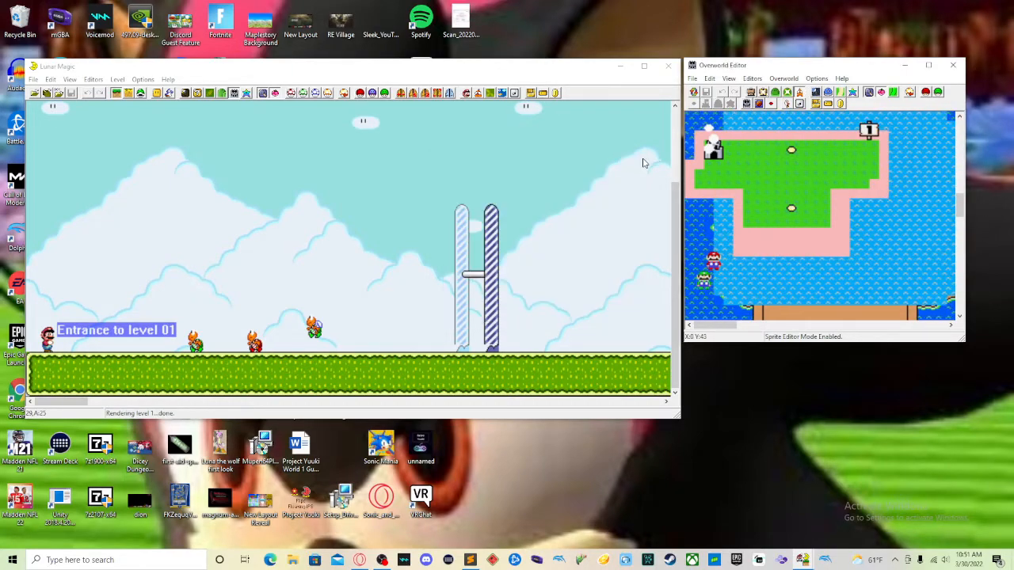
{"action": "left_click", "coordinate": [829, 92]}
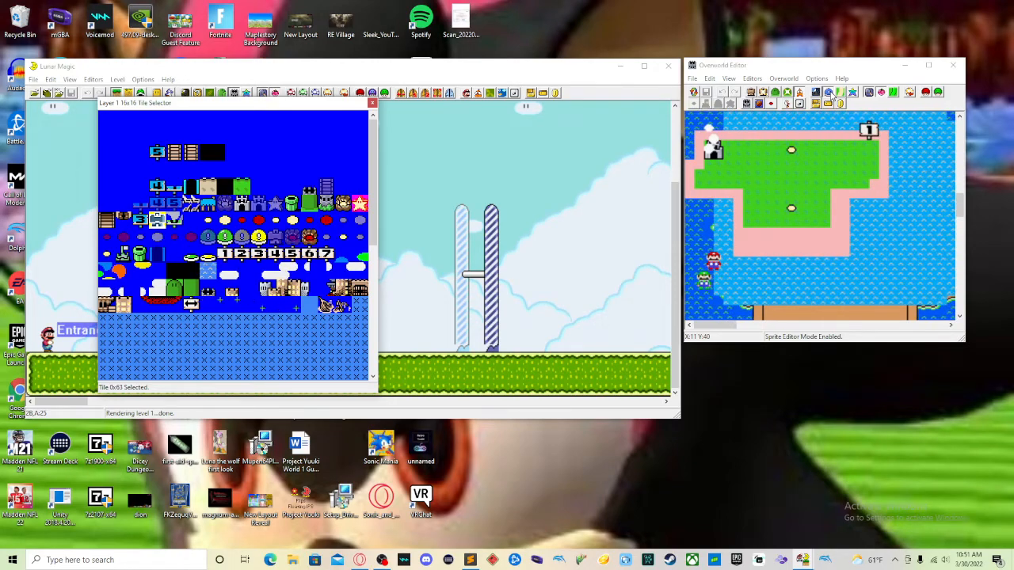
{"action": "left_click", "coordinate": [372, 104]}
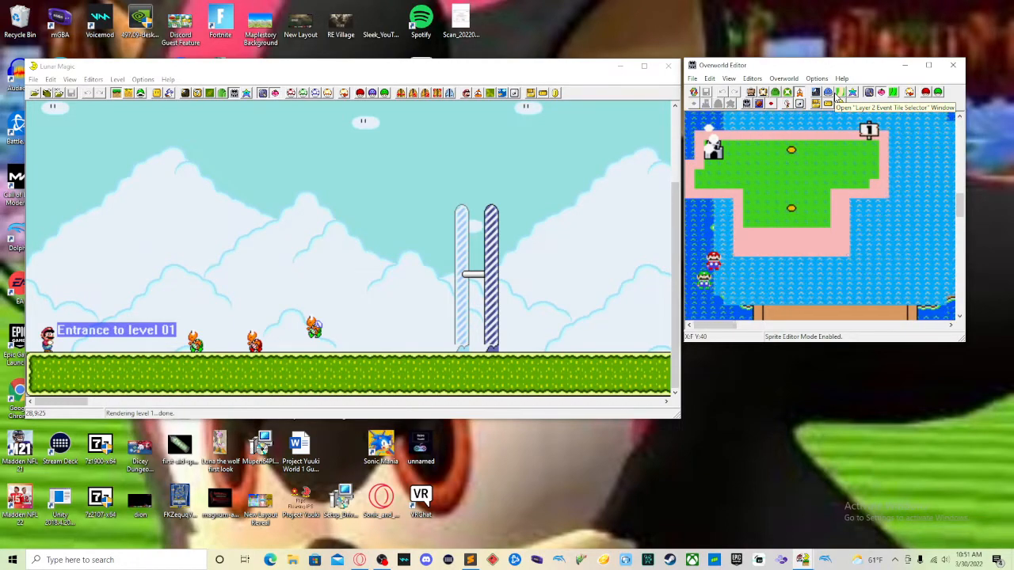
Look through the Layer 2 Event Tile Selector and close it
{"action": "left_click", "coordinate": [838, 93]}
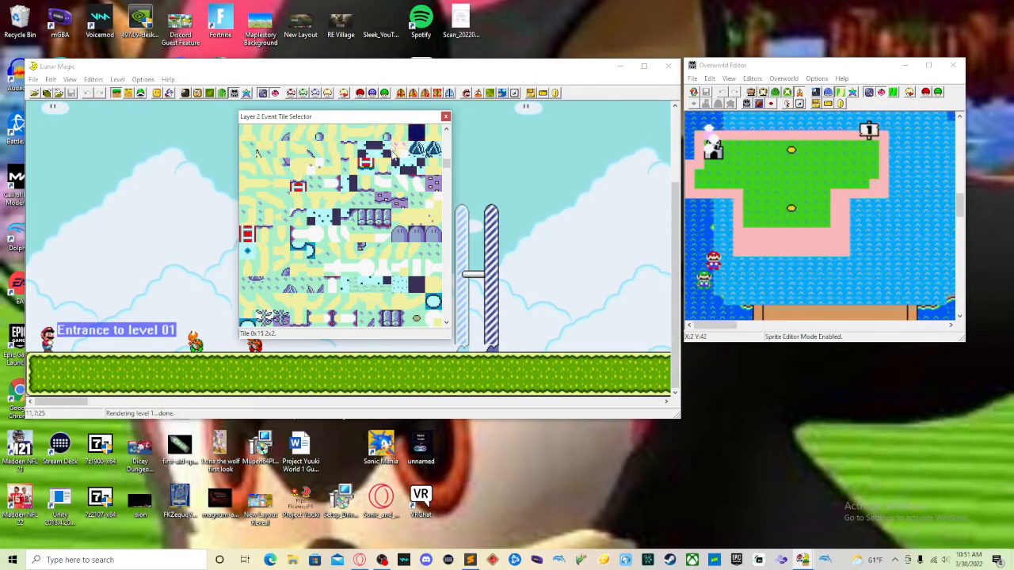
{"action": "left_click", "coordinate": [445, 116]}
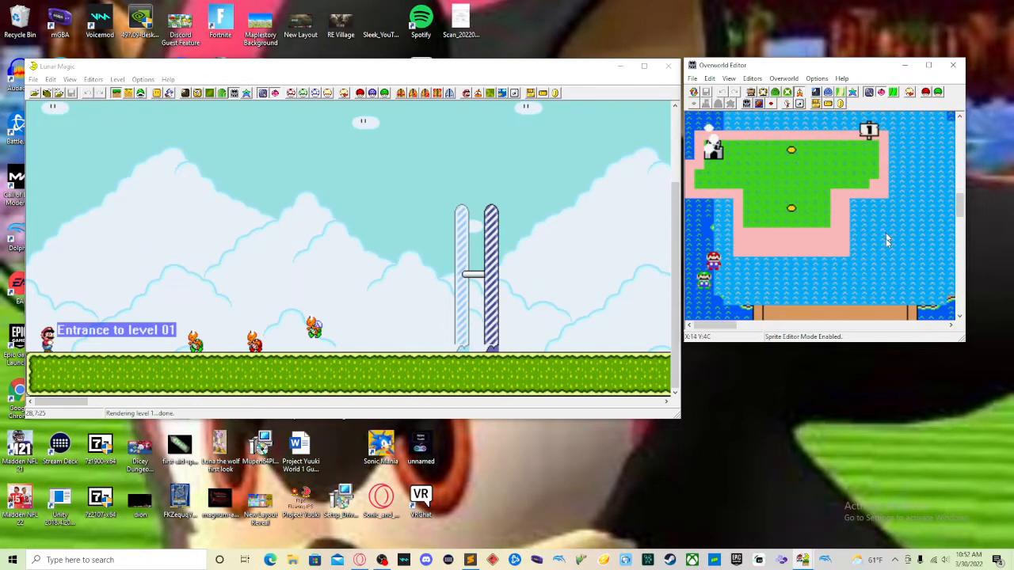
Look over the starting island and the map areas above and below it on the main overworld
{"action": "scroll", "coordinate": [875, 234], "scroll_direction": "up", "scroll_amount": 3}
{"action": "scroll", "coordinate": [861, 228], "scroll_direction": "down", "scroll_amount": 6}
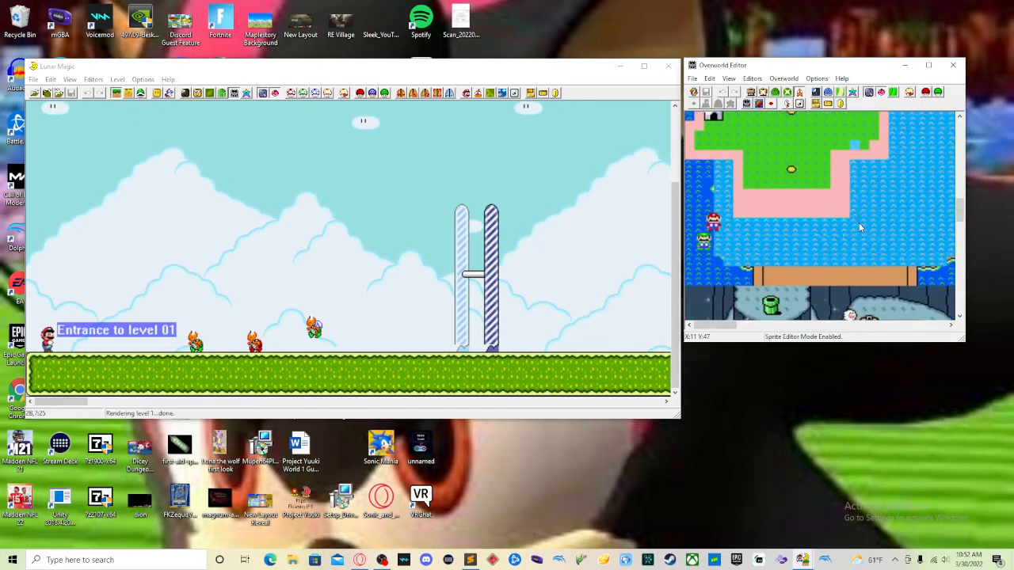
{"action": "scroll", "coordinate": [861, 228], "scroll_direction": "up", "scroll_amount": 6}
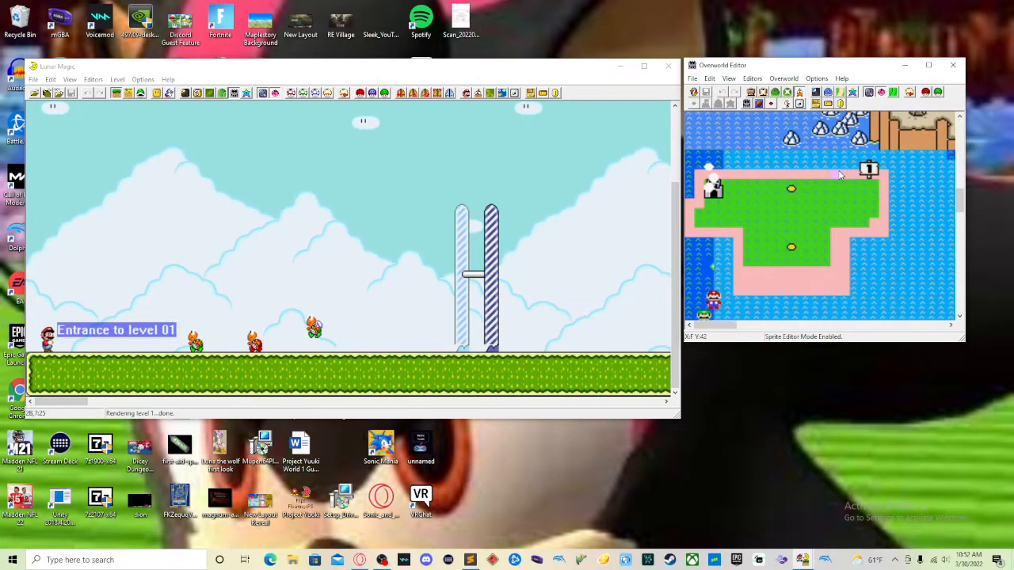
{"action": "scroll", "coordinate": [841, 168], "scroll_direction": "down", "scroll_amount": 1}
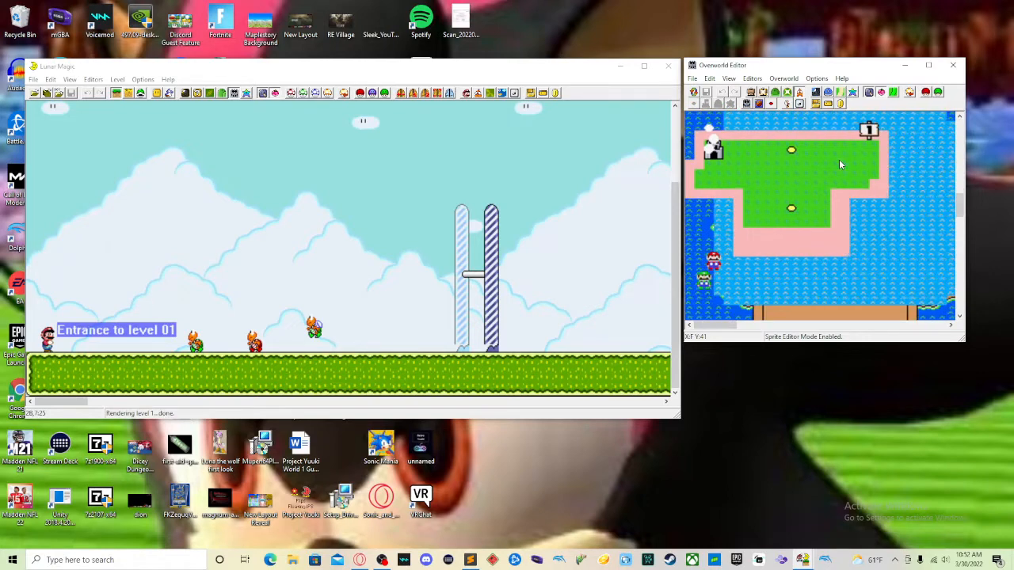
{"action": "scroll", "coordinate": [839, 164], "scroll_direction": "up", "scroll_amount": 2}
{"action": "scroll", "coordinate": [840, 164], "scroll_direction": "down", "scroll_amount": 1}
{"action": "scroll", "coordinate": [838, 165], "scroll_direction": "down", "scroll_amount": 2}
{"action": "scroll", "coordinate": [830, 163], "scroll_direction": "up", "scroll_amount": 2}
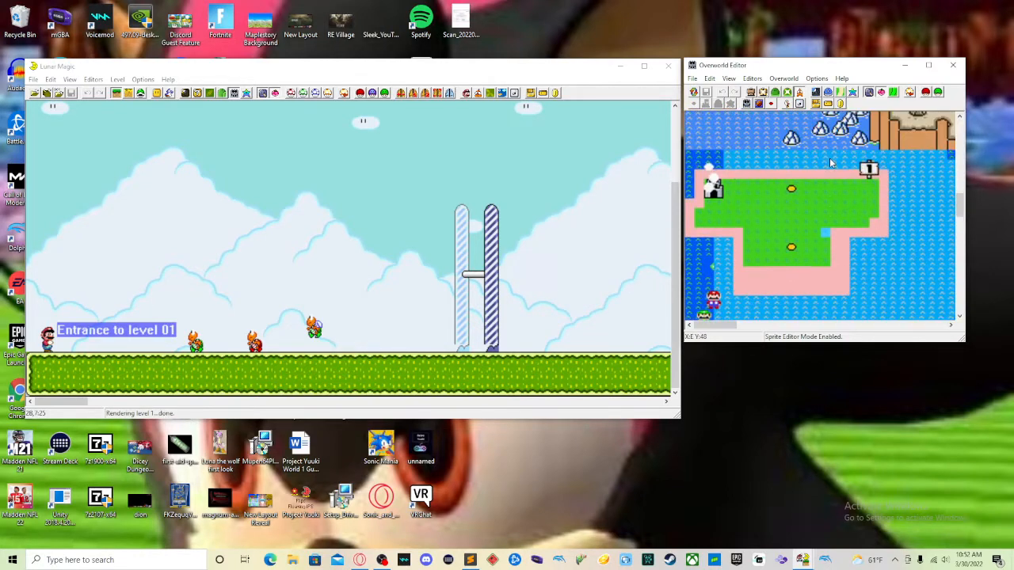
{"action": "scroll", "coordinate": [840, 165], "scroll_direction": "up", "scroll_amount": 4}
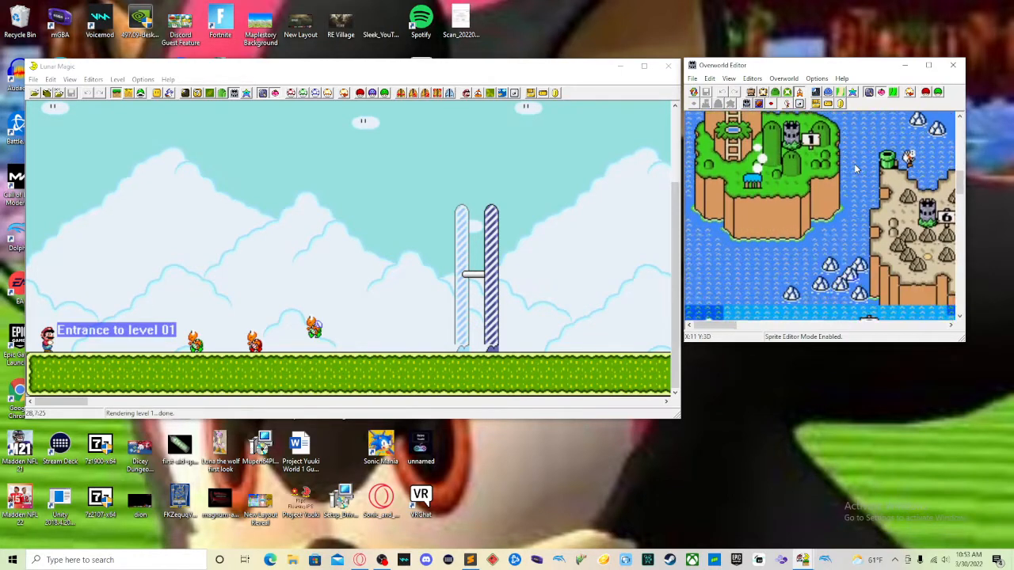
{"action": "scroll", "coordinate": [854, 168], "scroll_direction": "up", "scroll_amount": 3}
{"action": "scroll", "coordinate": [846, 170], "scroll_direction": "down", "scroll_amount": 1}
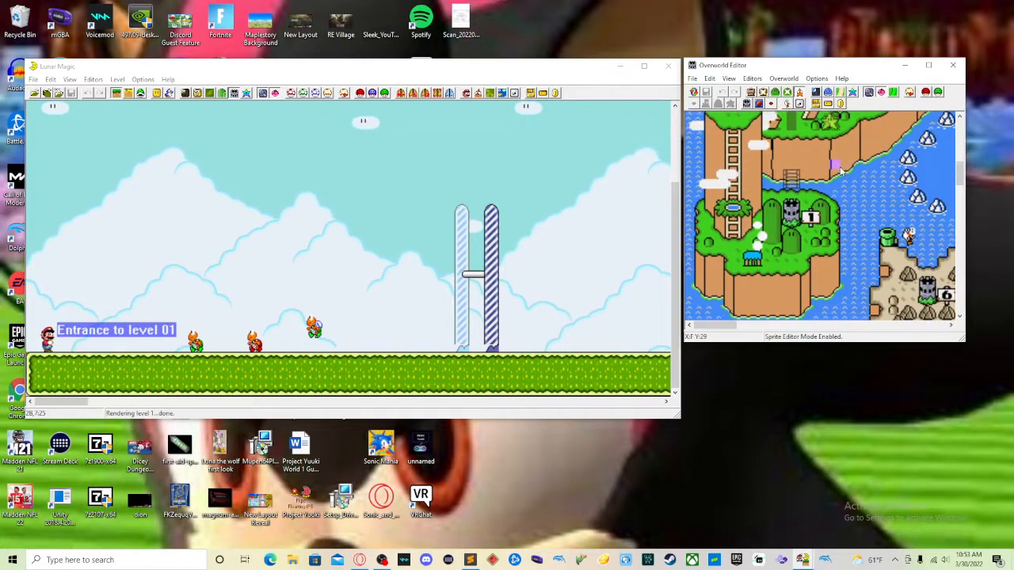
{"action": "scroll", "coordinate": [841, 169], "scroll_direction": "up", "scroll_amount": 2}
{"action": "scroll", "coordinate": [805, 168], "scroll_direction": "down", "scroll_amount": 5}
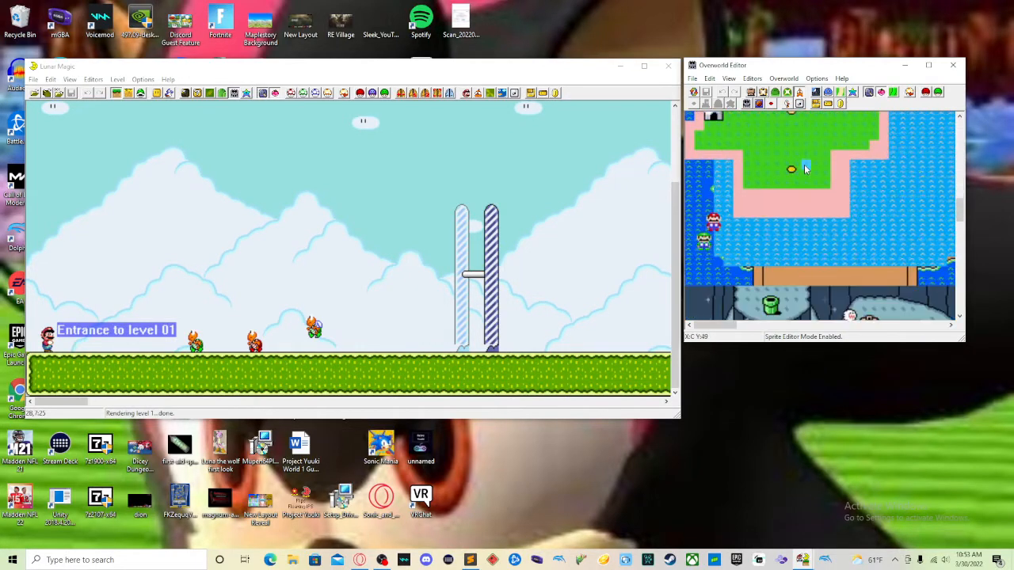
{"action": "scroll", "coordinate": [804, 166], "scroll_direction": "up", "scroll_amount": 1}
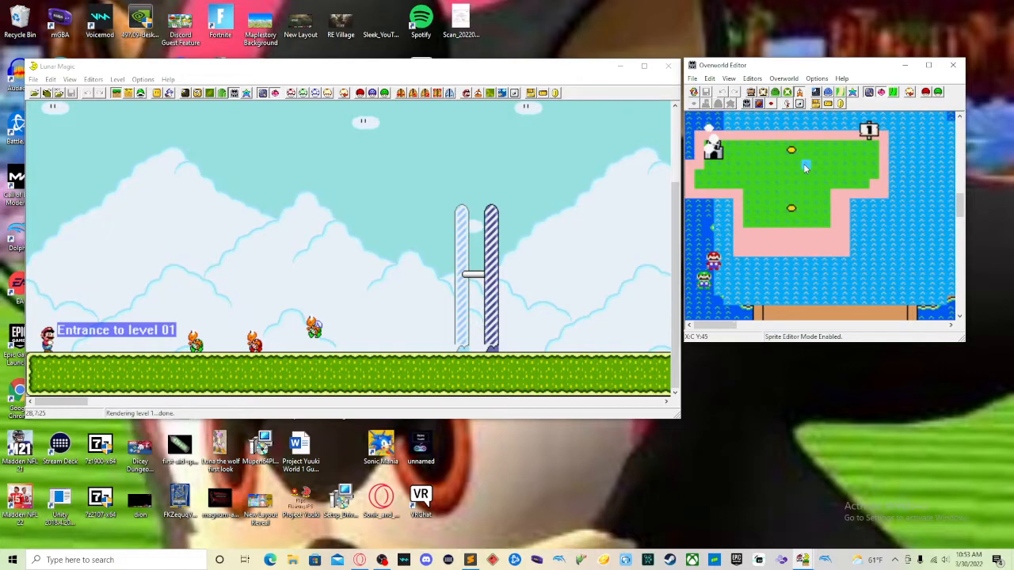
{"action": "scroll", "coordinate": [804, 165], "scroll_direction": "up", "scroll_amount": 1}
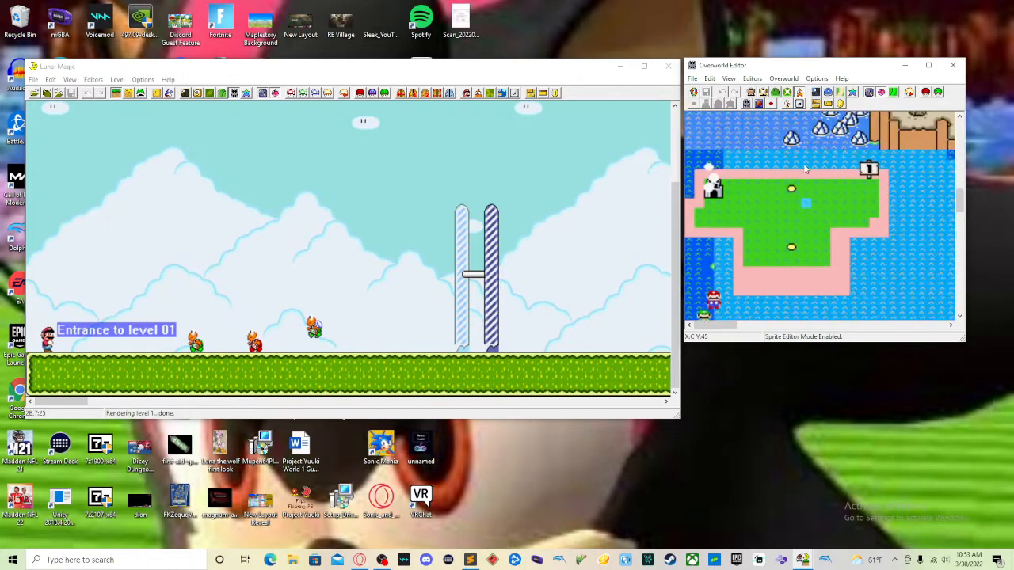
{"action": "scroll", "coordinate": [805, 168], "scroll_direction": "down", "scroll_amount": 2}
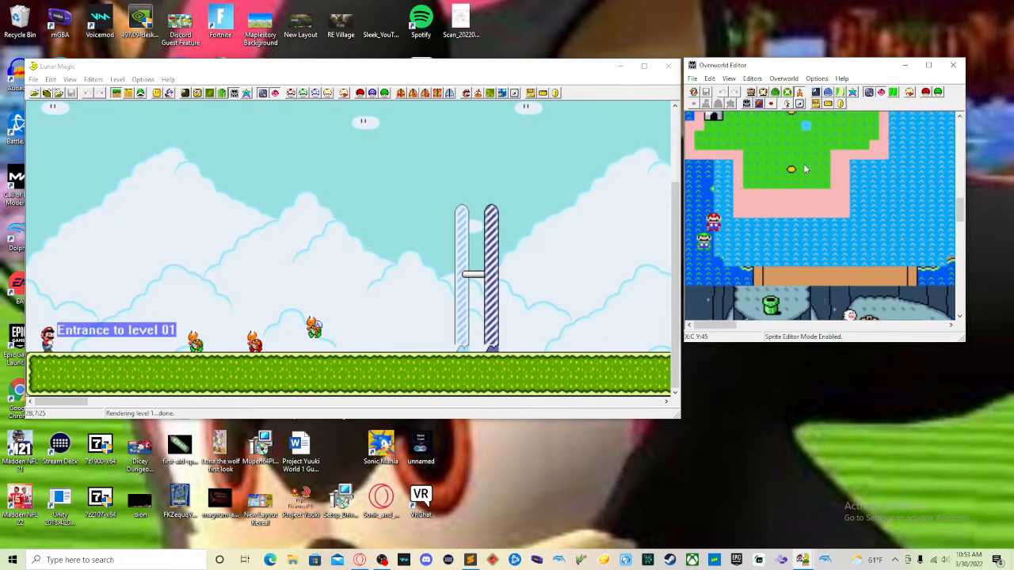
{"action": "scroll", "coordinate": [804, 165], "scroll_direction": "up", "scroll_amount": 1}
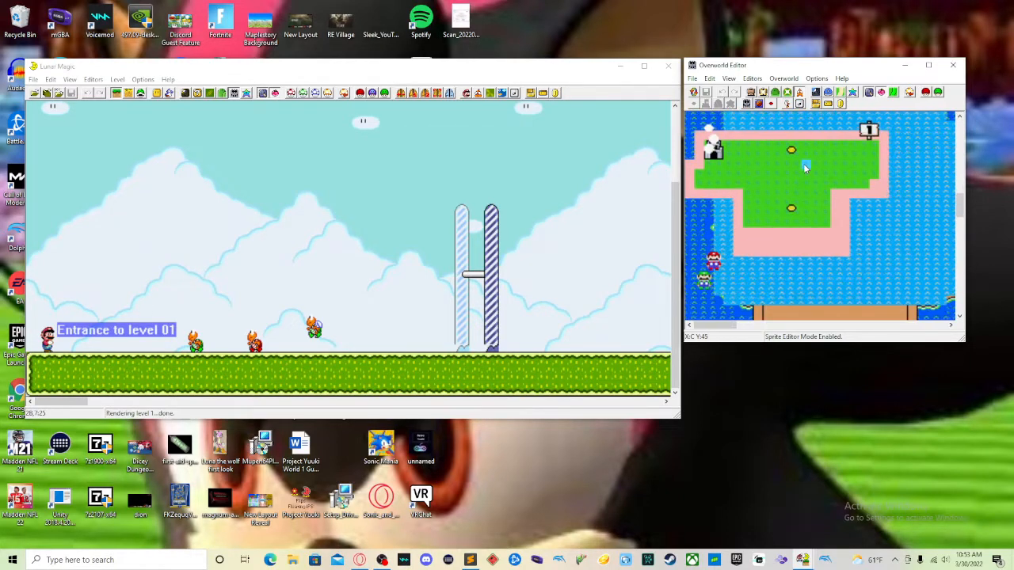
In Layer 1 16x16 Editor Mode, delete all 16x16 tiles covering the starting island, including its level and castle tiles
{"action": "left_click", "coordinate": [746, 102]}
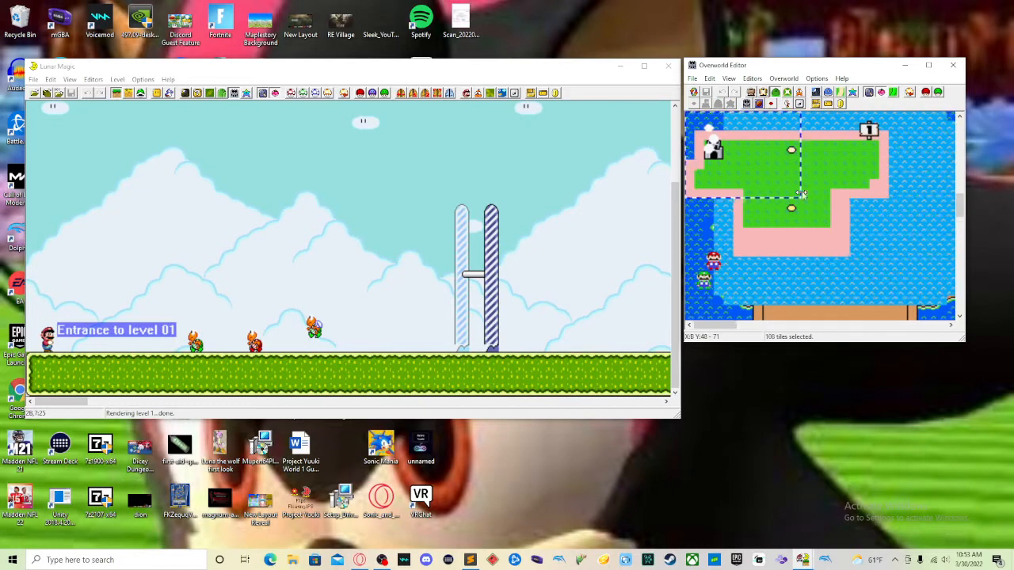
{"action": "left_click", "coordinate": [788, 92]}
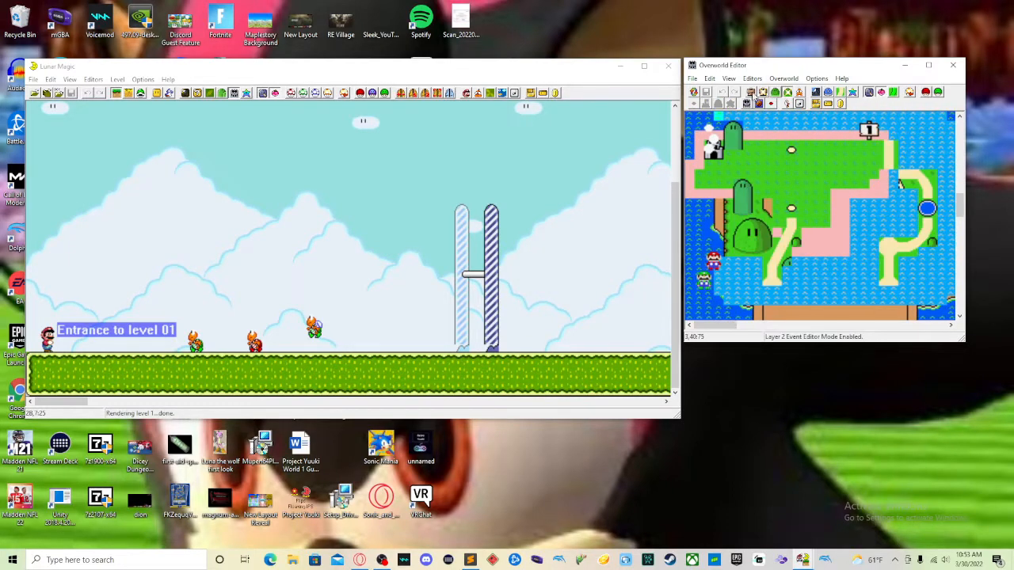
{"action": "left_click", "coordinate": [747, 104]}
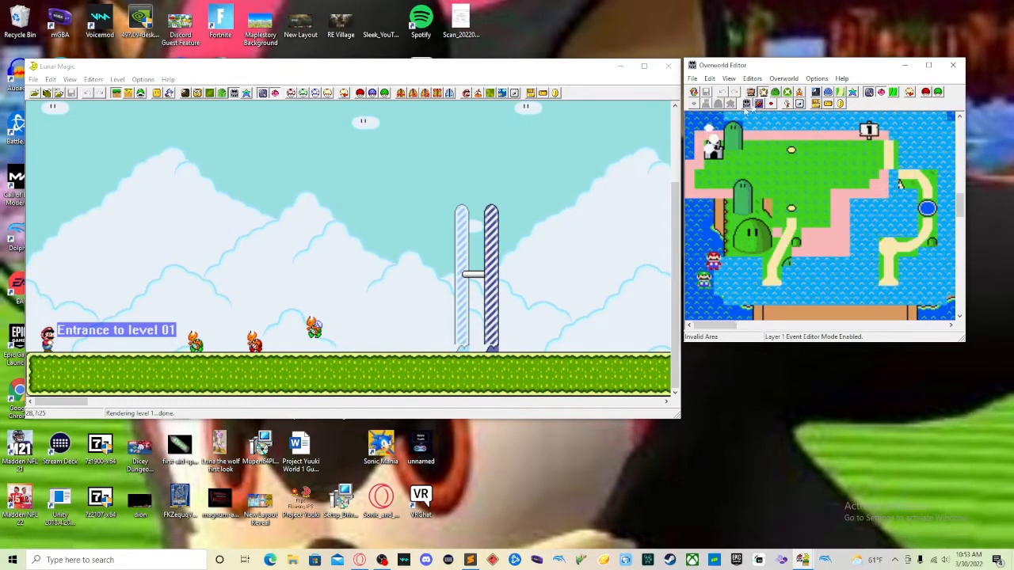
{"action": "left_click", "coordinate": [751, 93]}
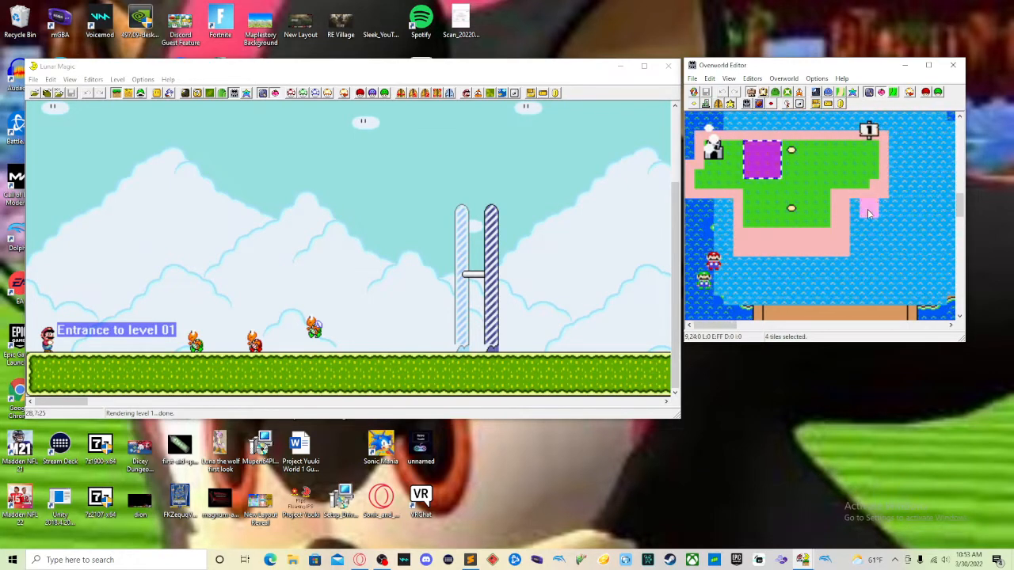
{"action": "left_click", "coordinate": [891, 250]}
{"action": "left_click_drag", "start_coordinate": [890, 250], "coordinate": [691, 131]}
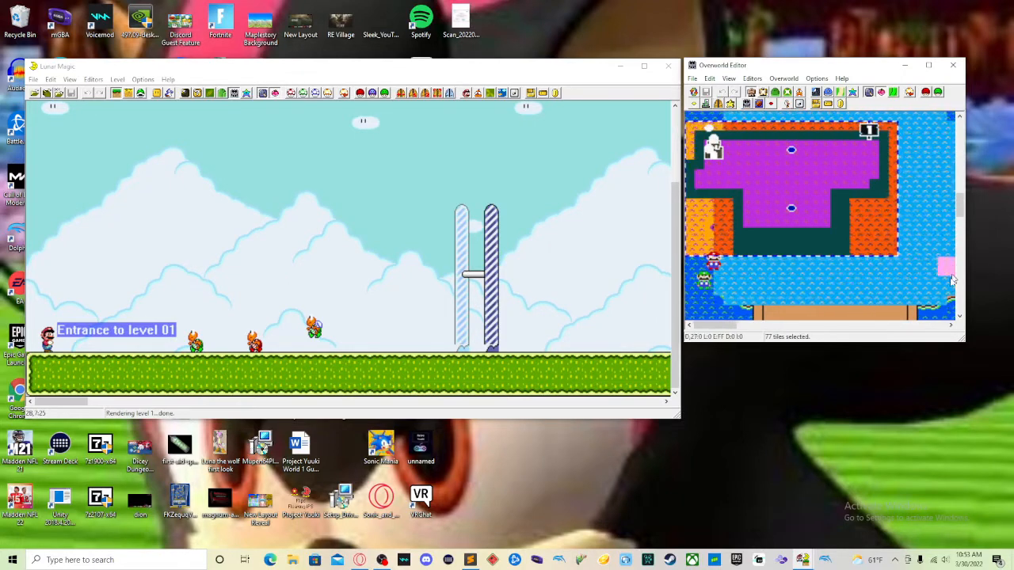
{"action": "left_click_drag", "start_coordinate": [948, 292], "coordinate": [695, 187]}
{"action": "key", "text": "Delete"}
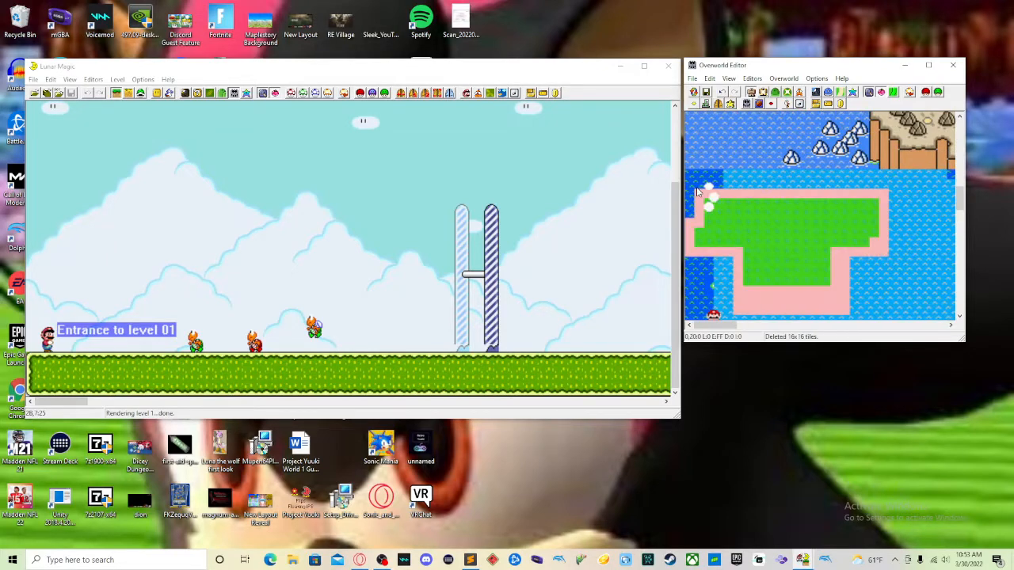
In Layer 2 Event Editor Mode, delete all event tiles on and around the starting island
{"action": "left_click", "coordinate": [787, 93]}
{"action": "left_click_drag", "start_coordinate": [689, 172], "coordinate": [946, 314]}
{"action": "scroll", "coordinate": [862, 284], "scroll_direction": "down", "scroll_amount": 1}
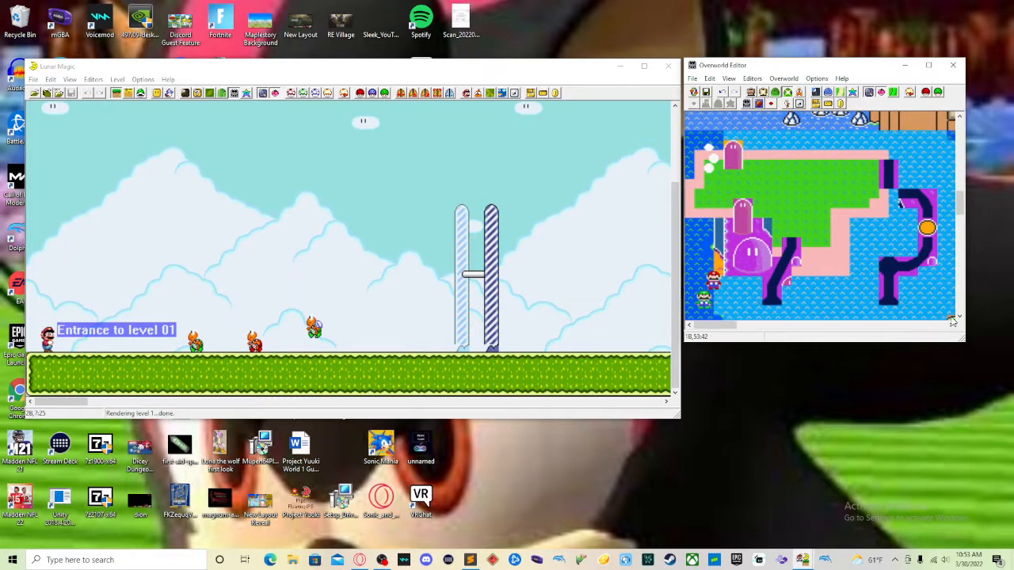
{"action": "key", "text": "Delete"}
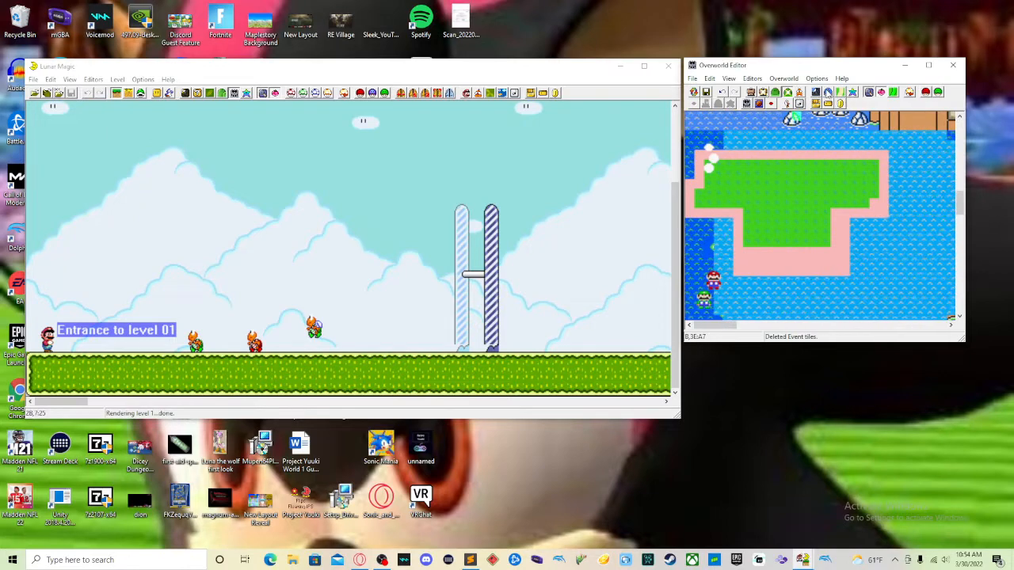
Open the 8x8 Overworld Tile Selector and clear any leftover Layer 1 16x16 and event tiles over the island
{"action": "left_click", "coordinate": [827, 93]}
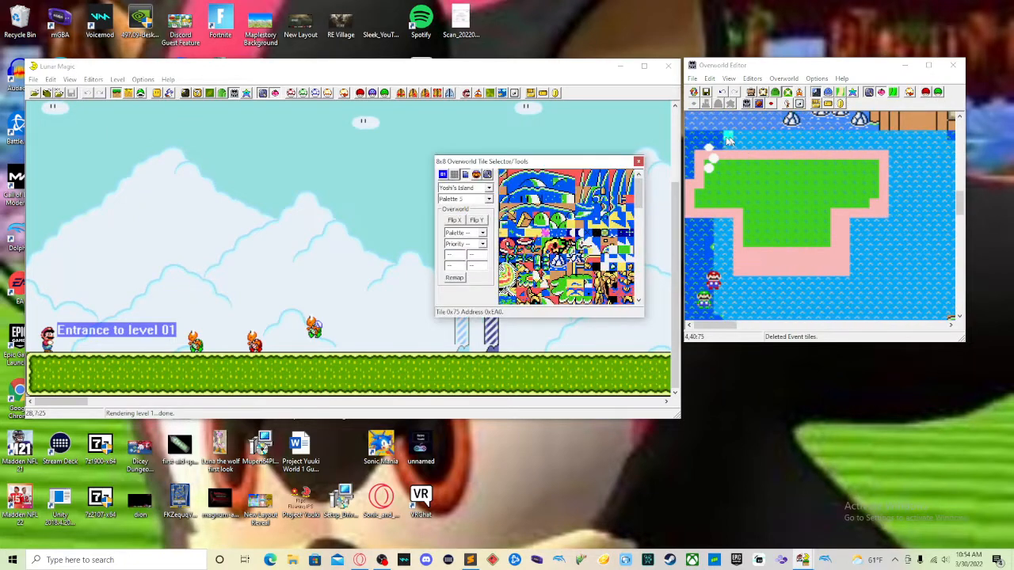
{"action": "left_click_drag", "start_coordinate": [693, 138], "coordinate": [917, 313]}
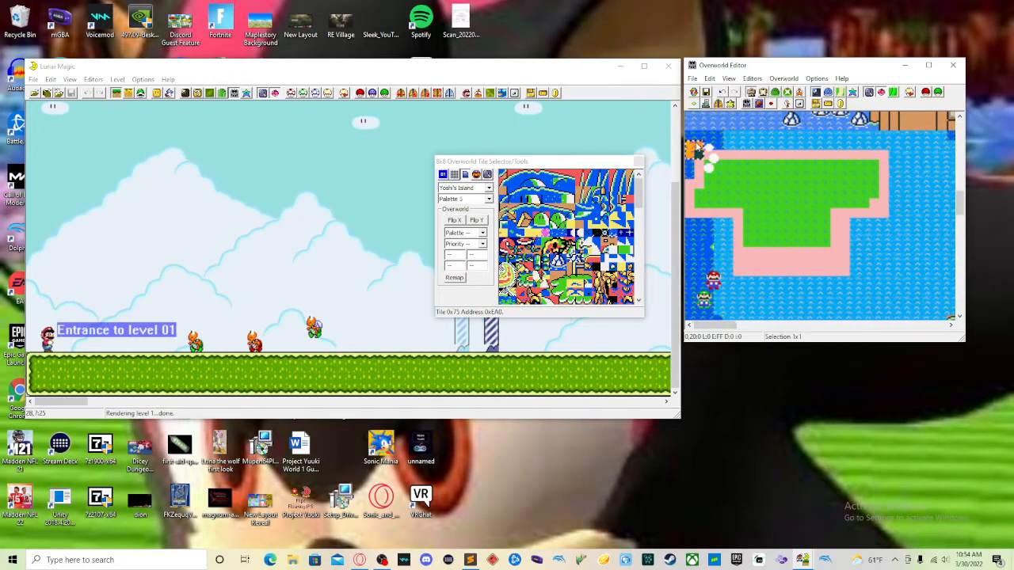
{"action": "left_click_drag", "start_coordinate": [696, 148], "coordinate": [895, 281]}
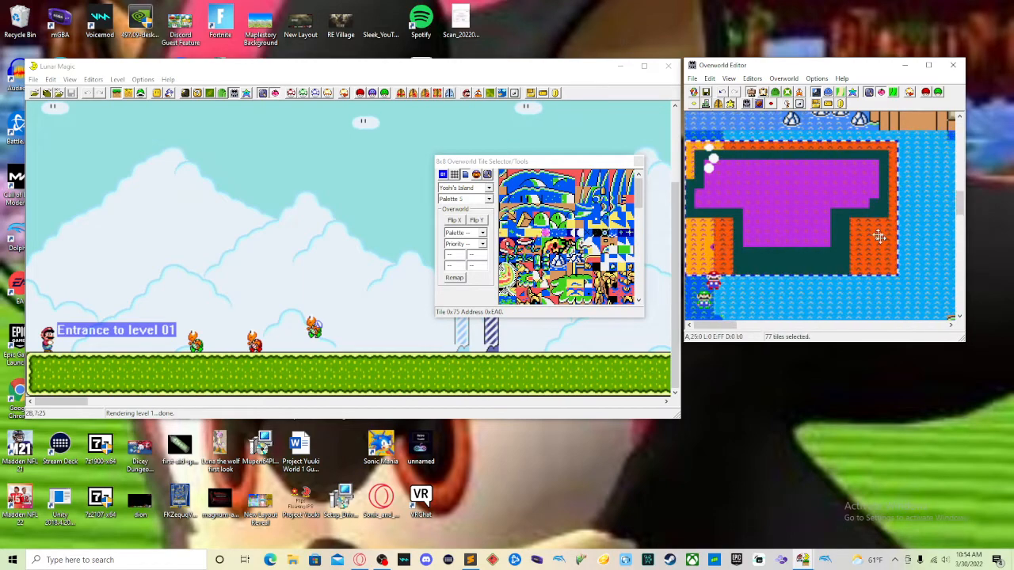
{"action": "key", "text": "Delete"}
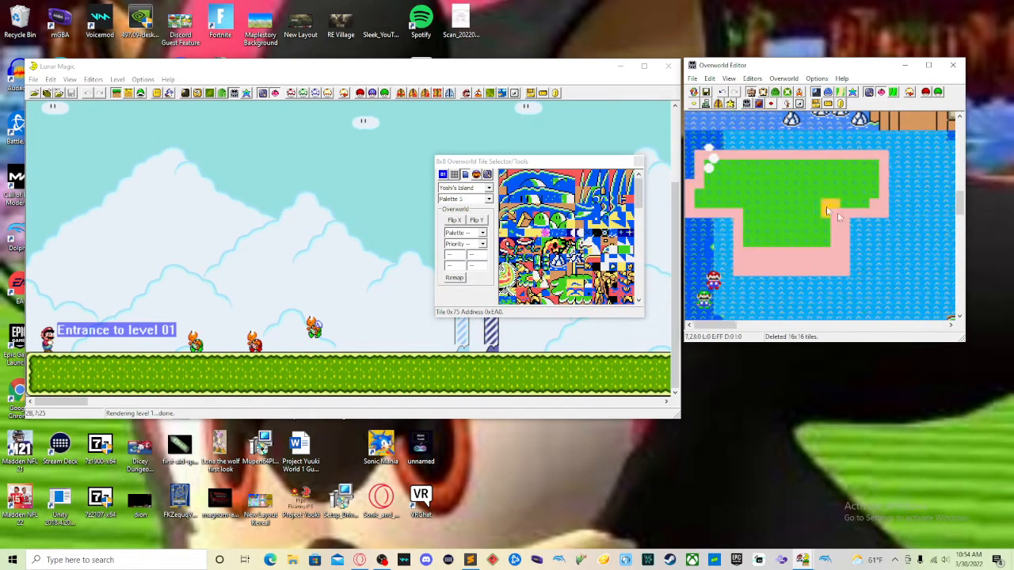
{"action": "key", "text": "ctrl+z"}
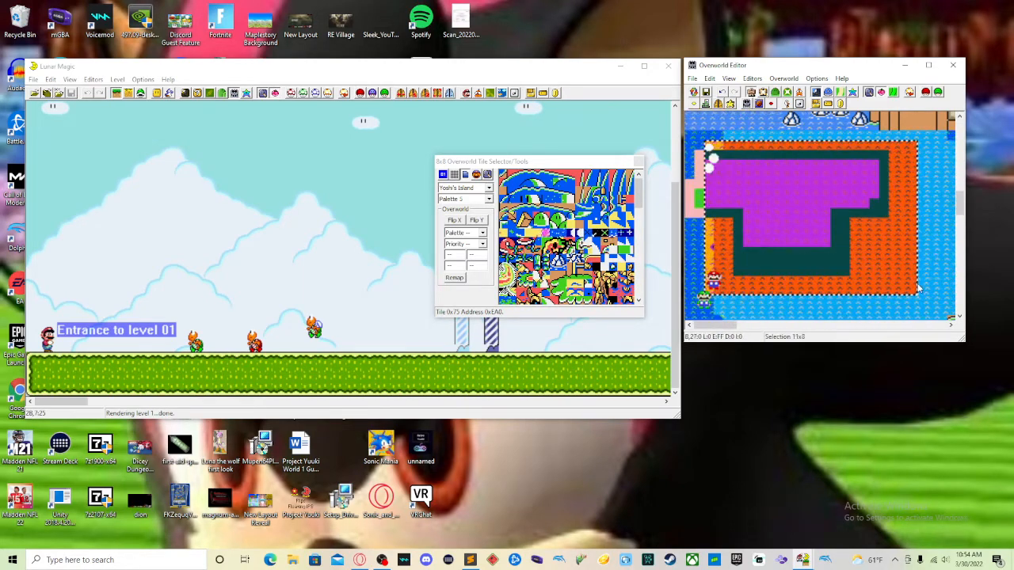
{"action": "key", "text": "Delete"}
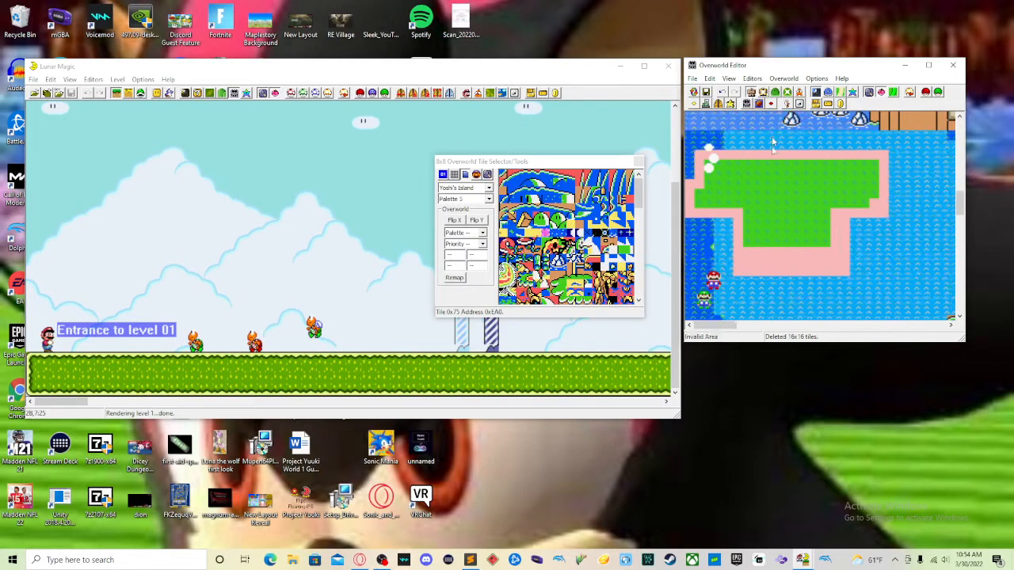
{"action": "left_click", "coordinate": [746, 106]}
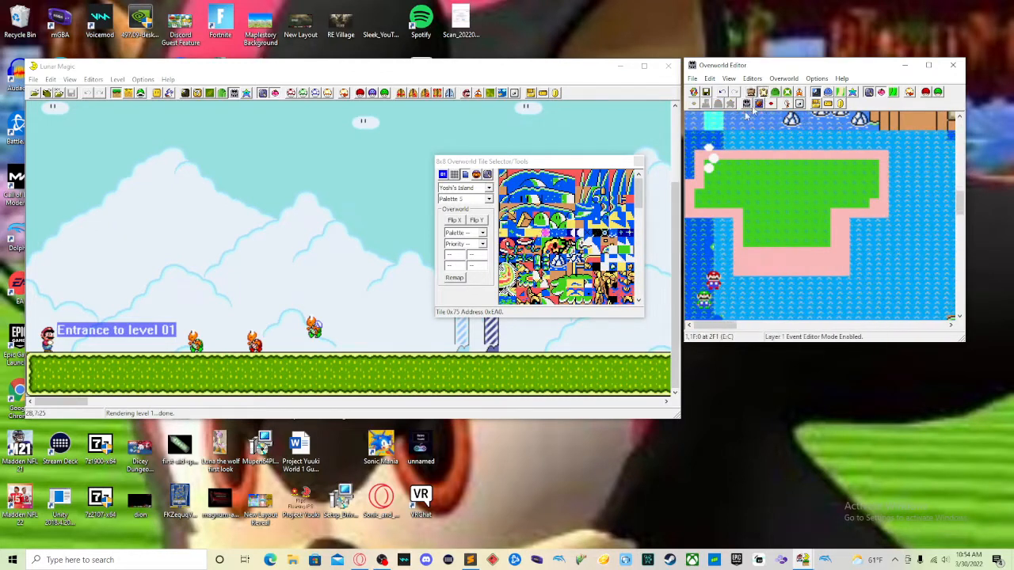
{"action": "key", "text": "Delete"}
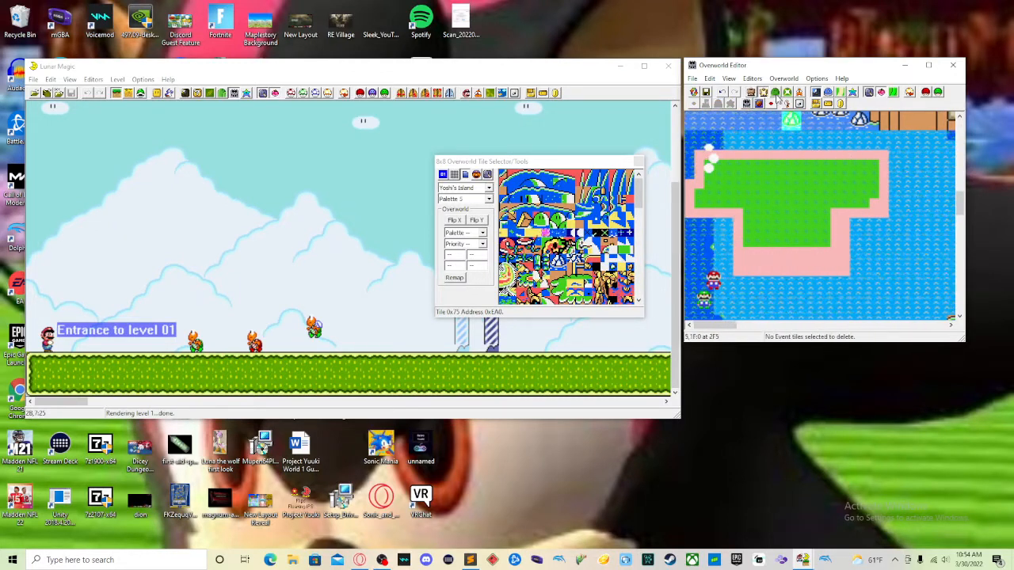
In Layer 2 8x8 Editor Mode, delete the island's green land and pink shore tiles so only water remains
{"action": "left_click", "coordinate": [775, 93]}
{"action": "left_click_drag", "start_coordinate": [727, 164], "coordinate": [817, 252]}
{"action": "key", "text": "Delete"}
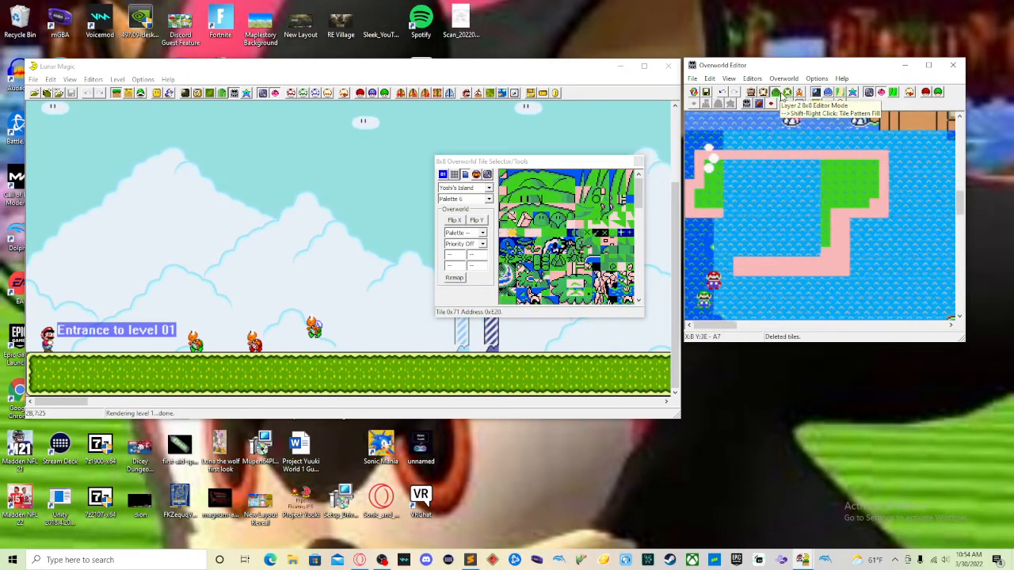
{"action": "left_click", "coordinate": [688, 137]}
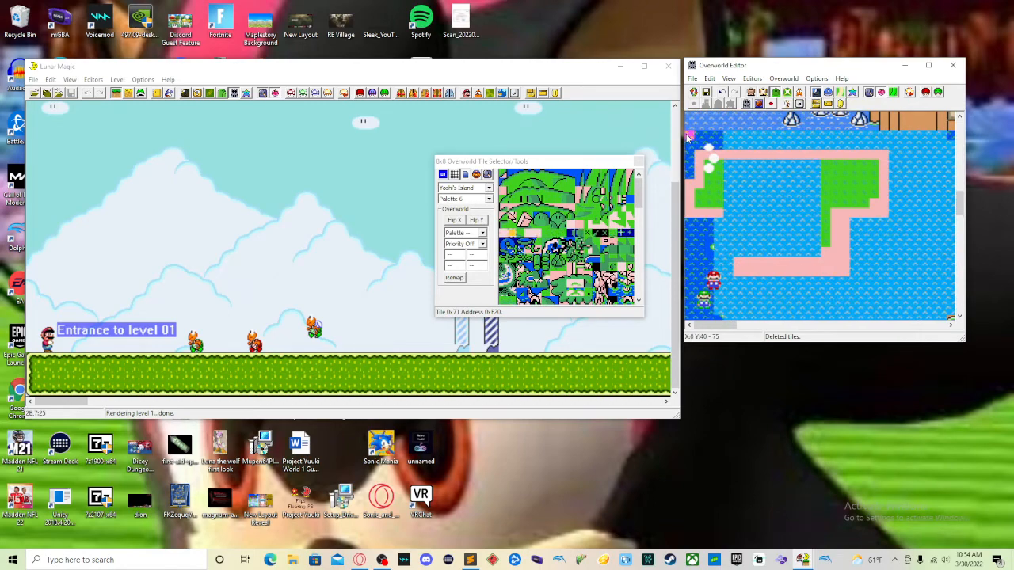
{"action": "left_click_drag", "start_coordinate": [688, 138], "coordinate": [922, 289]}
{"action": "key", "text": "Delete"}
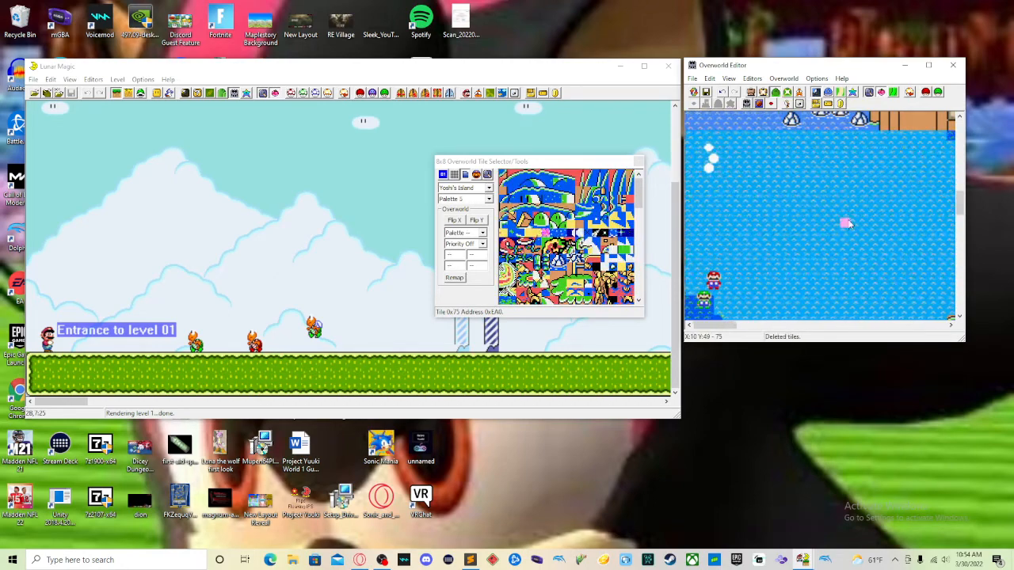
Delete the remaining shore tiles along the old island's lower edge so that only water is left there
{"action": "scroll", "coordinate": [854, 214], "scroll_direction": "down", "scroll_amount": 2}
{"action": "scroll", "coordinate": [855, 216], "scroll_direction": "up", "scroll_amount": 1}
{"action": "left_click", "coordinate": [730, 226]}
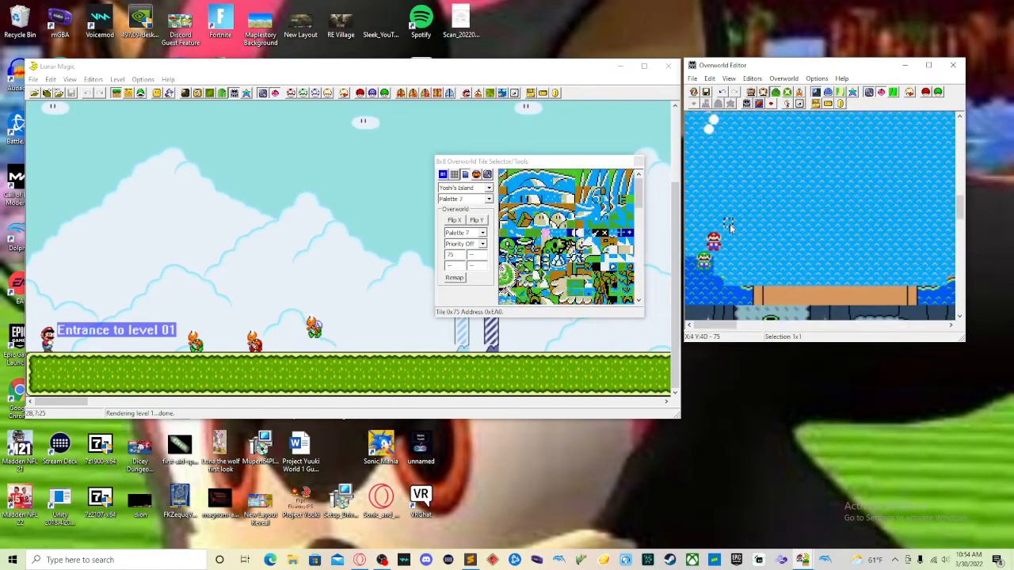
{"action": "left_click_drag", "start_coordinate": [729, 226], "coordinate": [947, 283]}
{"action": "key", "text": "Delete"}
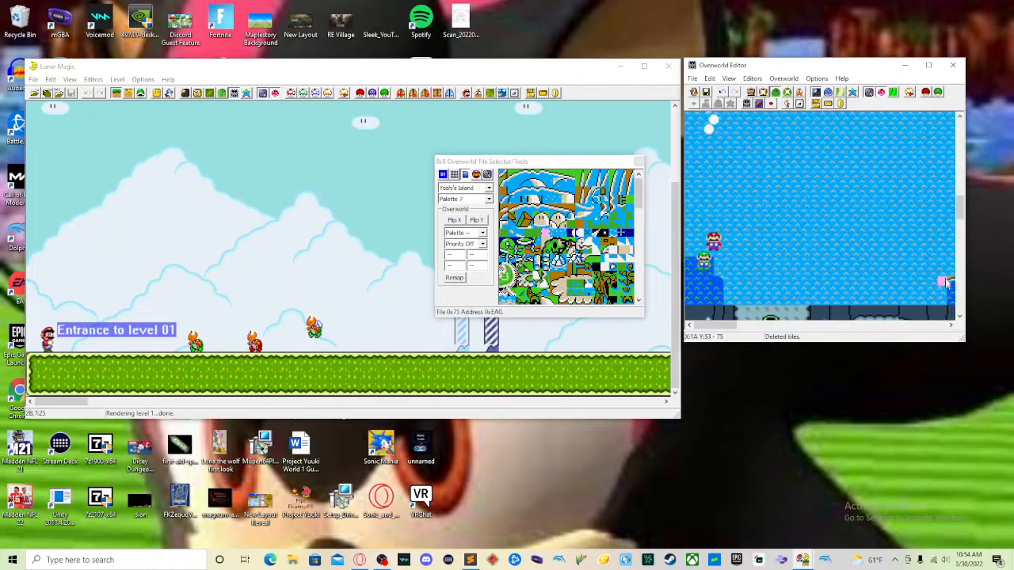
Delete the dark water tiles around the player sprites and the stray tile at the submap's upper-right corner
{"action": "left_click_drag", "start_coordinate": [780, 272], "coordinate": [687, 291]}
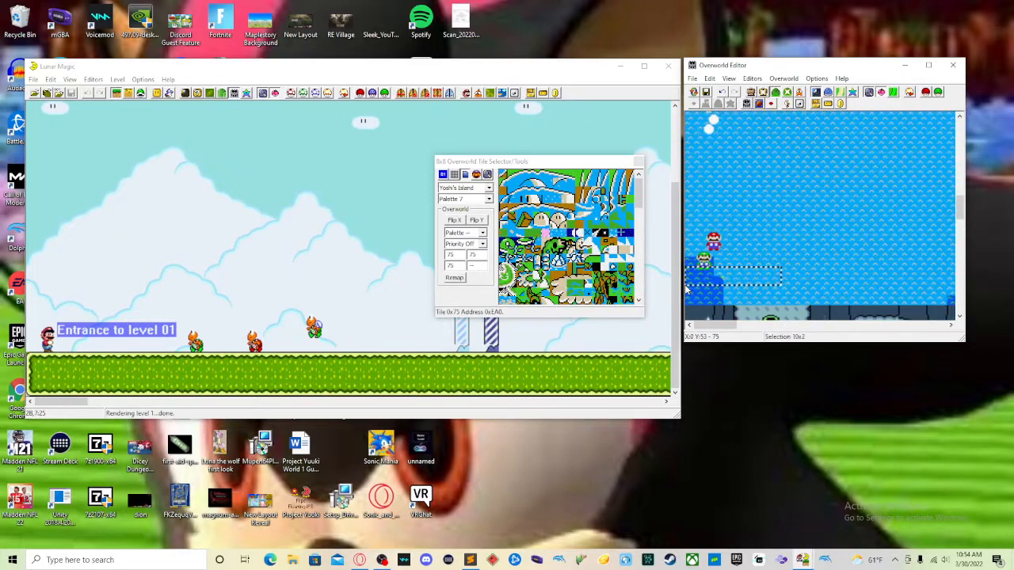
{"action": "key", "text": "Delete"}
{"action": "left_click_drag", "start_coordinate": [739, 233], "coordinate": [690, 301]}
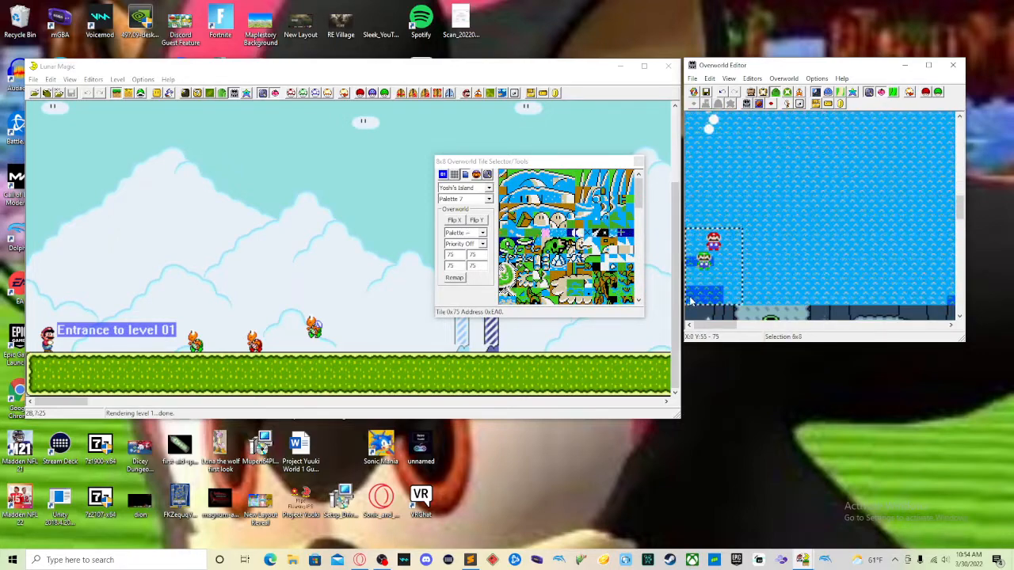
{"action": "key", "text": "Delete"}
{"action": "scroll", "coordinate": [794, 263], "scroll_direction": "up", "scroll_amount": 2}
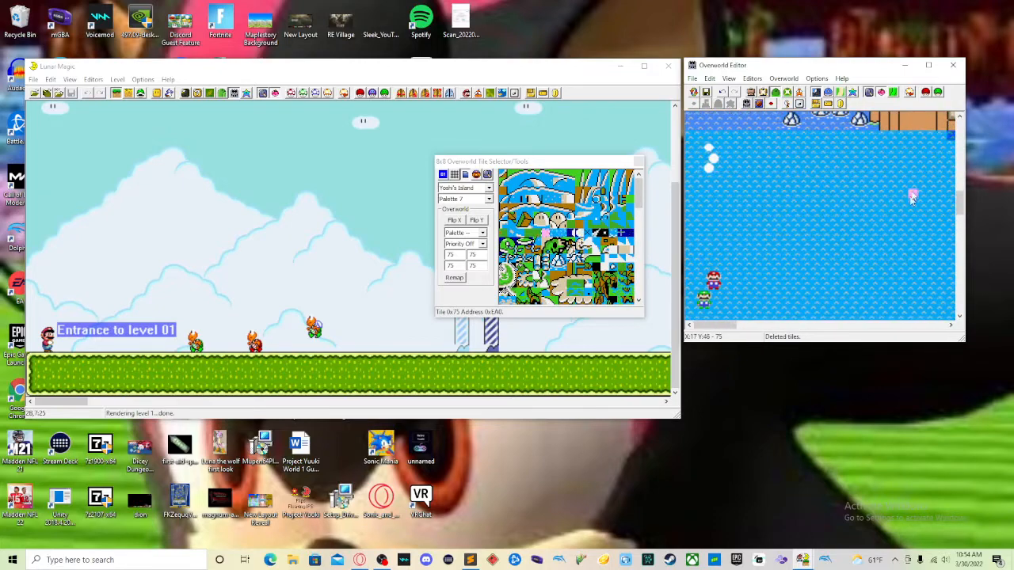
{"action": "left_click", "coordinate": [950, 137]}
{"action": "key", "text": "Delete"}
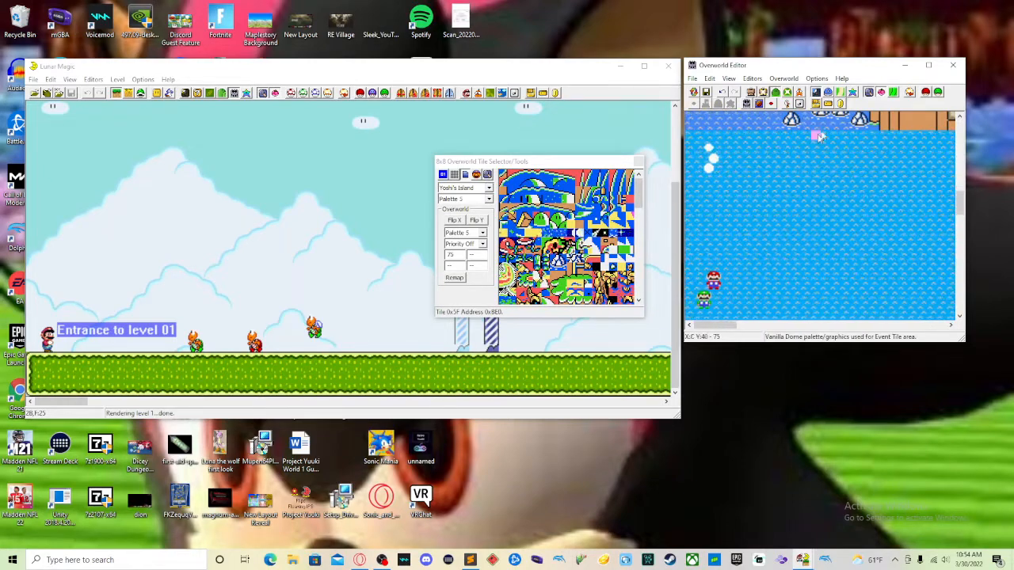
Go through the Layer 1 Event and Layer 2 8x8 editor modes, returning to Layer 2 8x8 Editor Mode
{"action": "left_click", "coordinate": [819, 104]}
{"action": "left_click", "coordinate": [818, 103]}
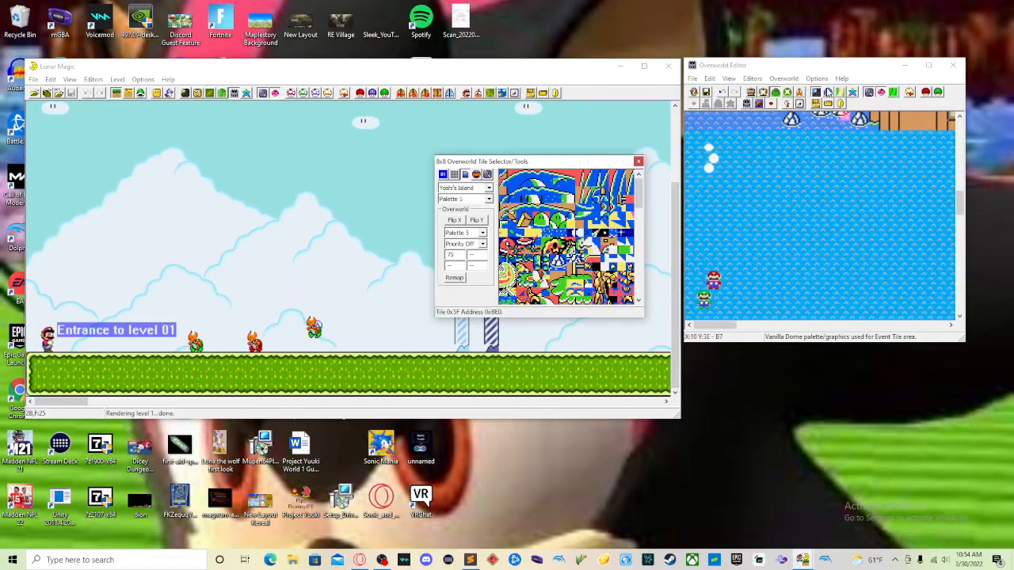
{"action": "left_click", "coordinate": [776, 93]}
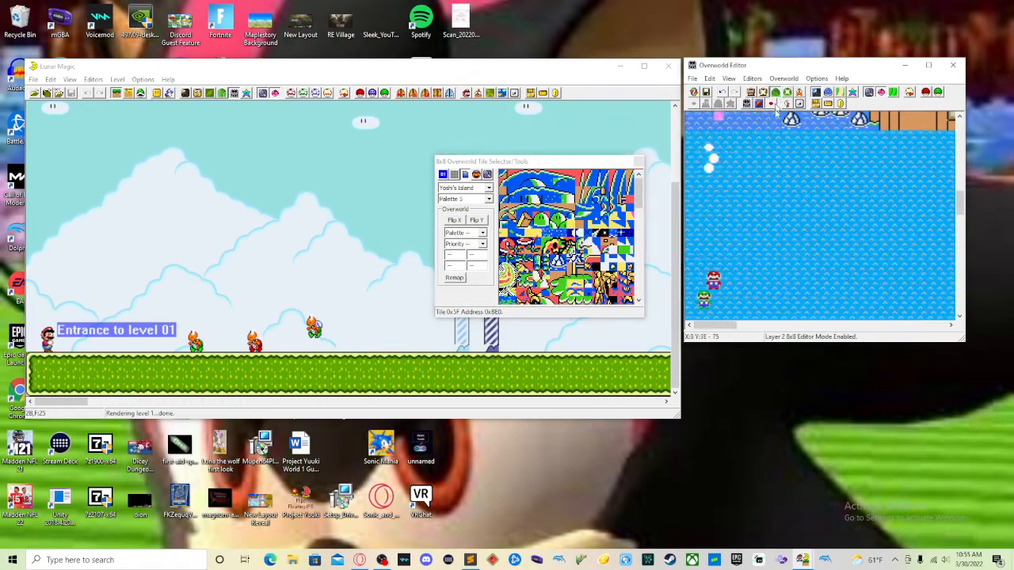
{"action": "right_click", "coordinate": [804, 191]}
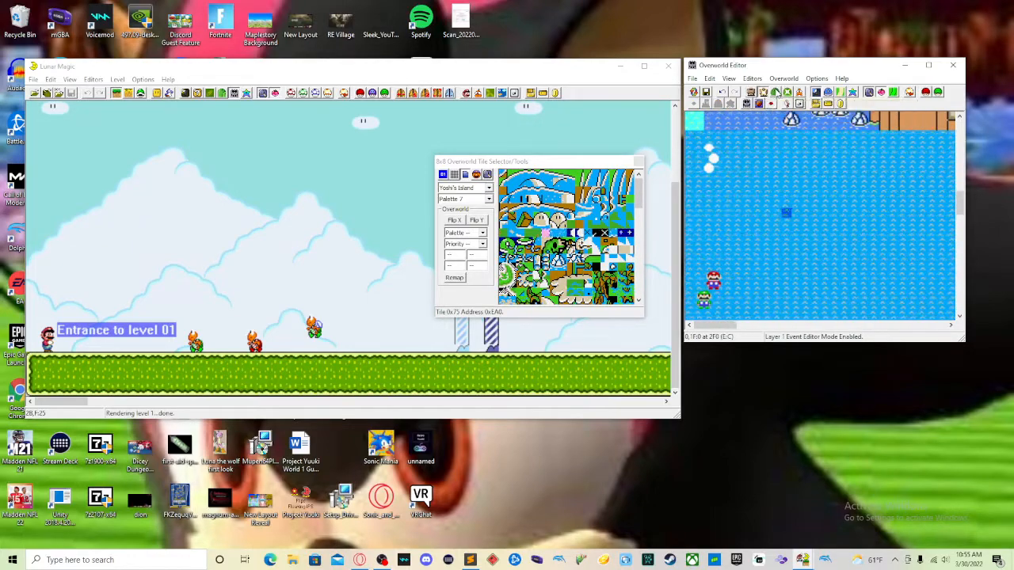
{"action": "left_click", "coordinate": [777, 94]}
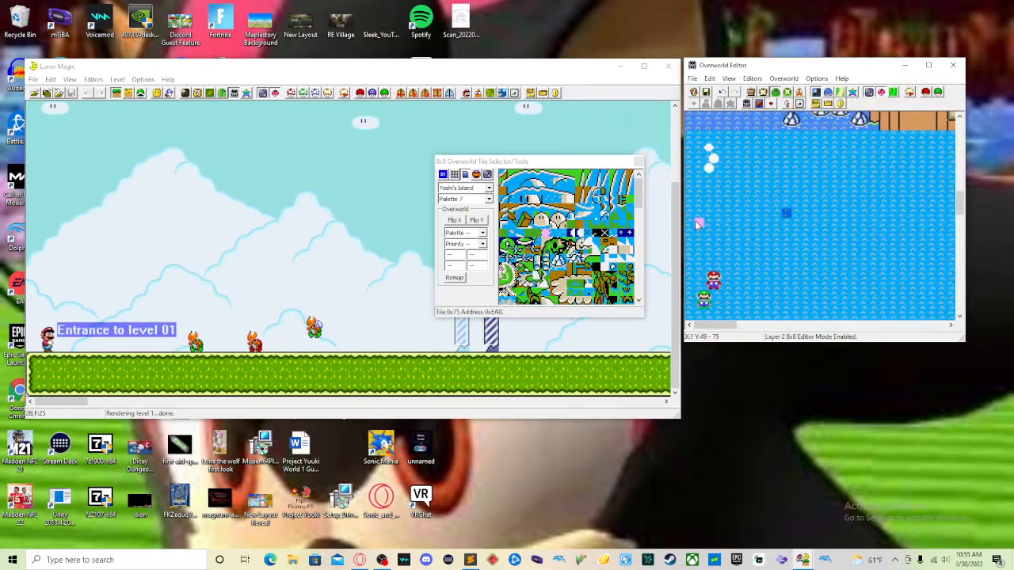
Preview the Yoshi's Island 8x8 tiles in other palettes, including Palette 3
{"action": "scroll", "coordinate": [611, 251], "scroll_direction": "down", "scroll_amount": 3}
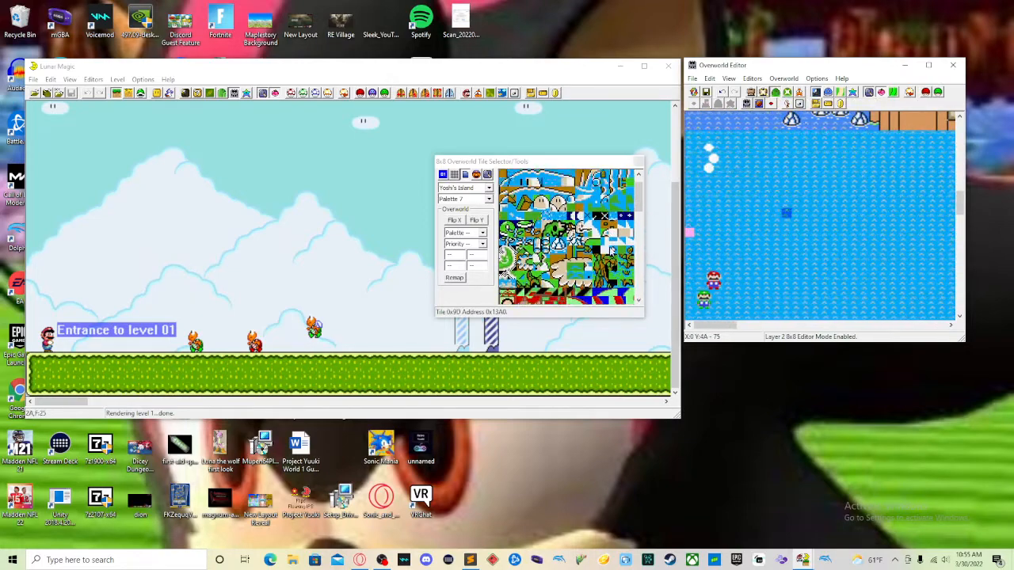
{"action": "left_click", "coordinate": [487, 199]}
{"action": "left_click", "coordinate": [487, 200]}
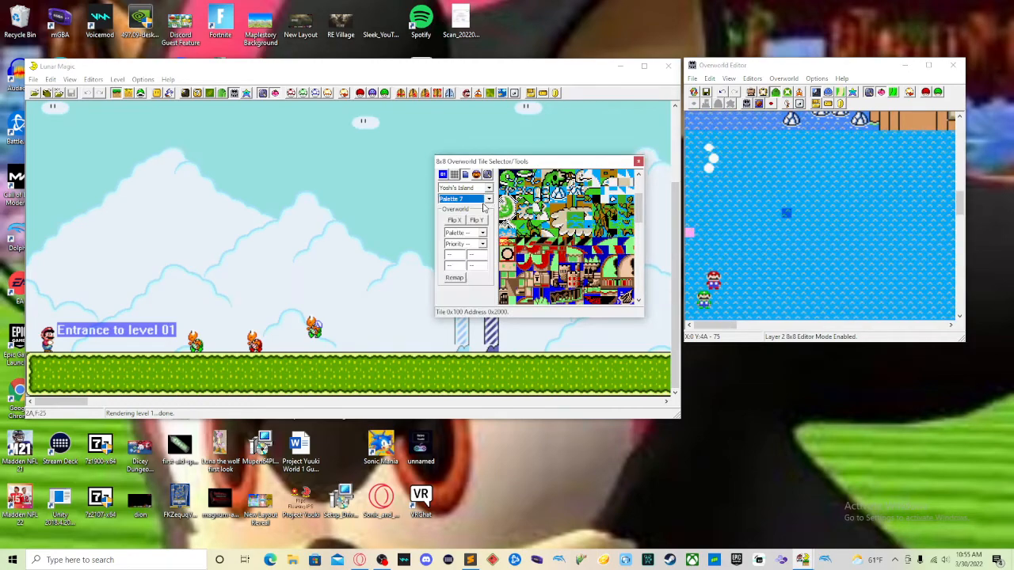
{"action": "left_click", "coordinate": [488, 199]}
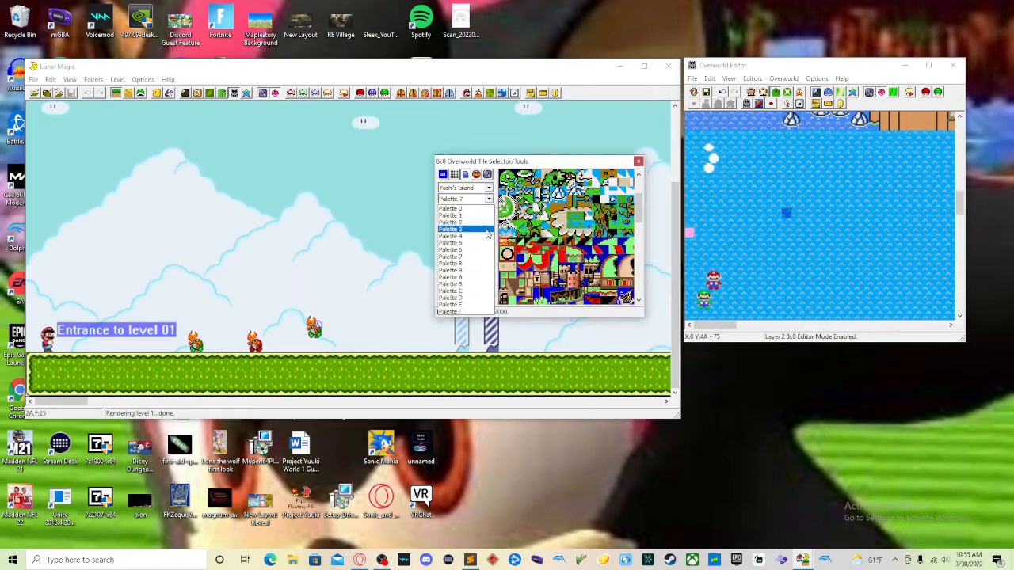
{"action": "left_click", "coordinate": [485, 228]}
{"action": "left_click", "coordinate": [489, 200]}
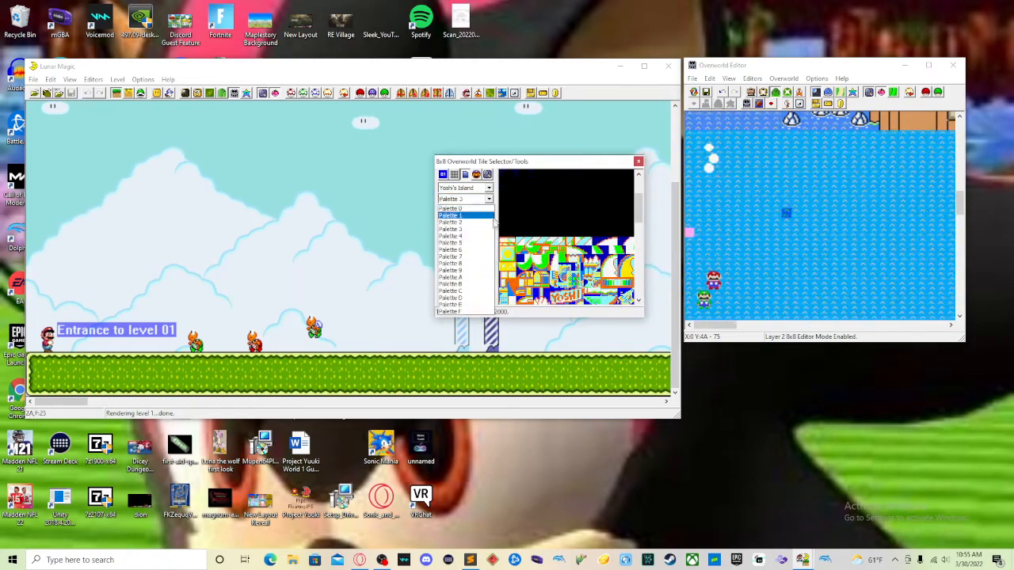
{"action": "left_click", "coordinate": [467, 269]}
{"action": "scroll", "coordinate": [569, 243], "scroll_direction": "up", "scroll_amount": 2}
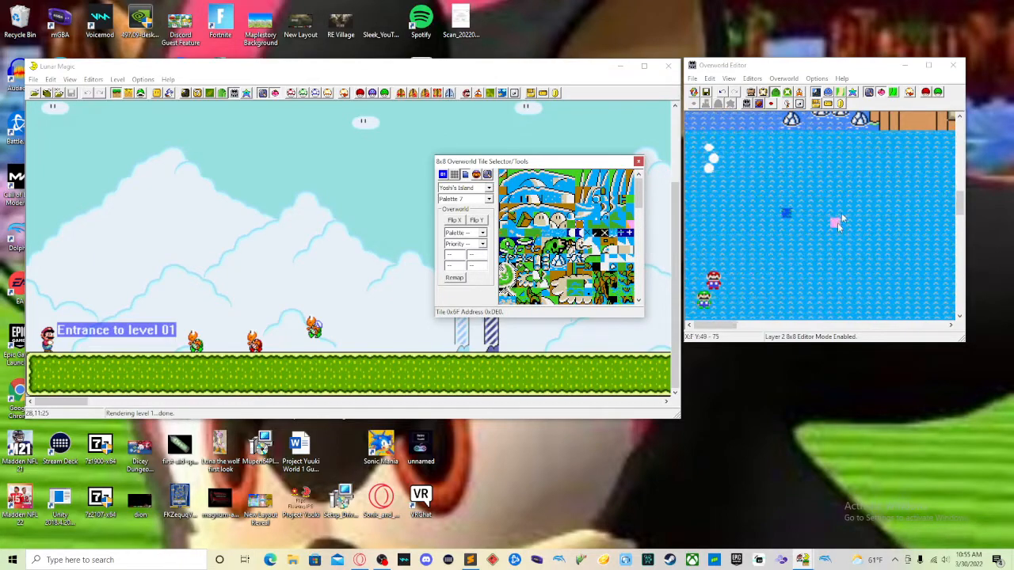
Place a horizontal row of about 15 brown Palette 7 tiles on the water as the new island's lower edge
{"action": "left_click", "coordinate": [779, 253]}
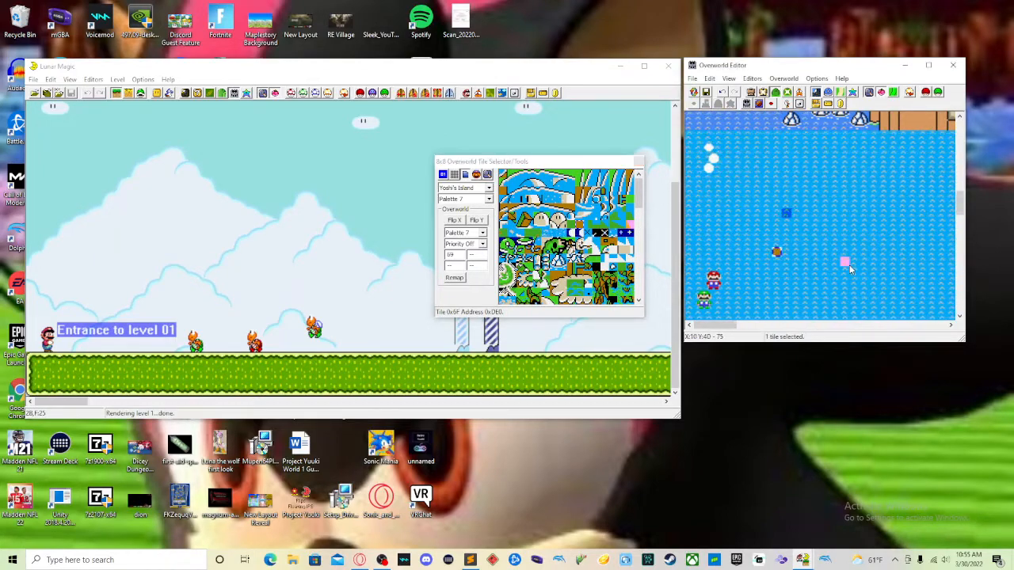
{"action": "right_click", "coordinate": [797, 252]}
{"action": "right_click", "coordinate": [806, 252]}
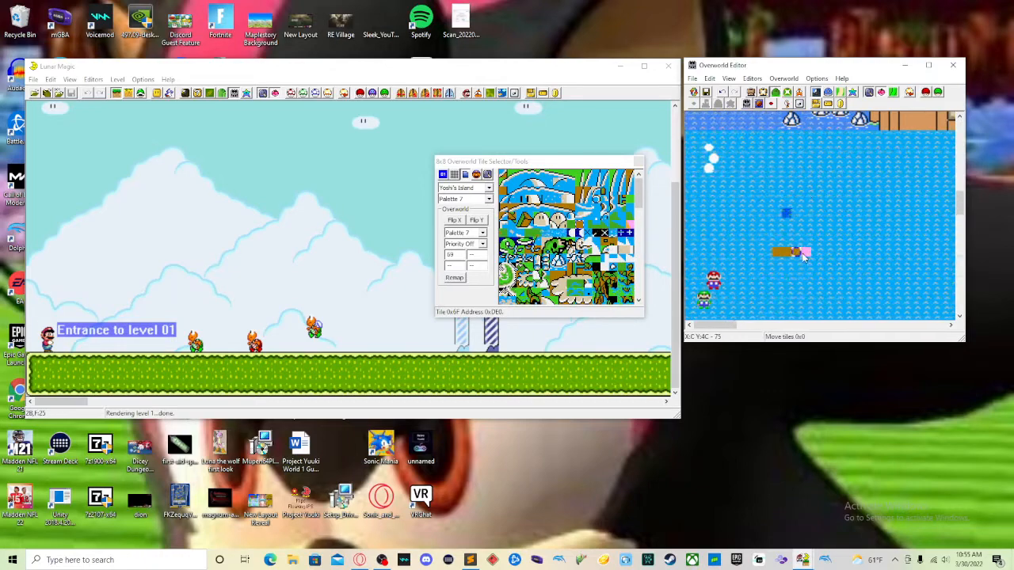
{"action": "right_click", "coordinate": [815, 253]}
{"action": "right_click", "coordinate": [825, 253]}
{"action": "right_click", "coordinate": [834, 252]}
{"action": "right_click", "coordinate": [844, 252]}
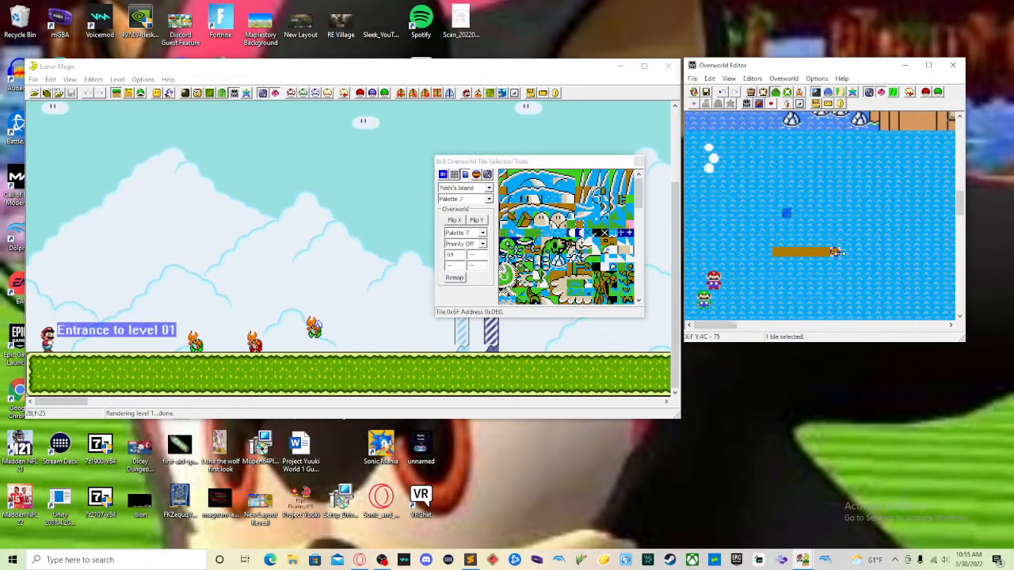
{"action": "right_click", "coordinate": [853, 251]}
{"action": "right_click", "coordinate": [862, 252]}
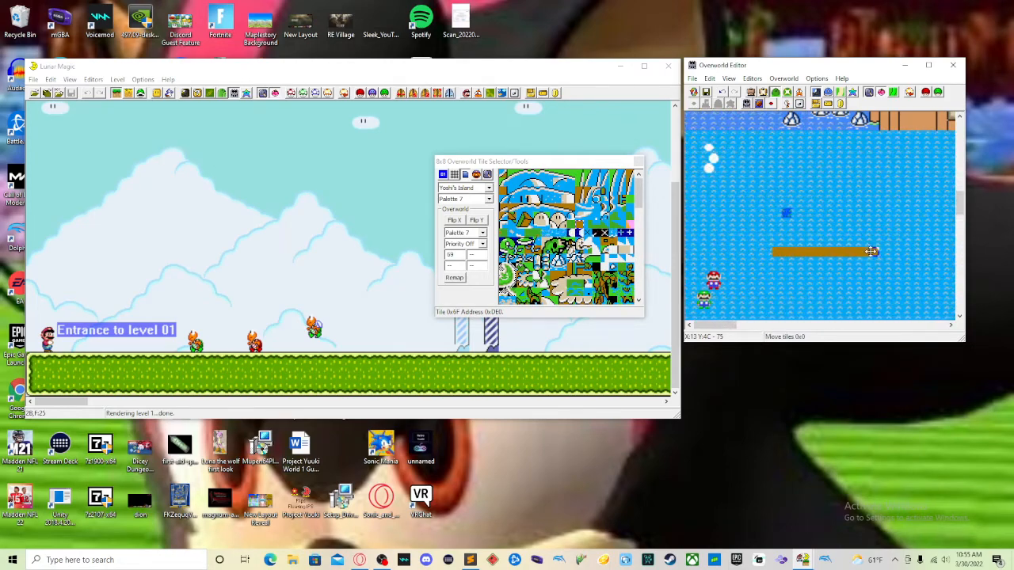
{"action": "right_click", "coordinate": [872, 252]}
{"action": "right_click", "coordinate": [884, 251]}
{"action": "right_click", "coordinate": [894, 251]}
{"action": "right_click", "coordinate": [913, 251]}
{"action": "right_click", "coordinate": [904, 251]}
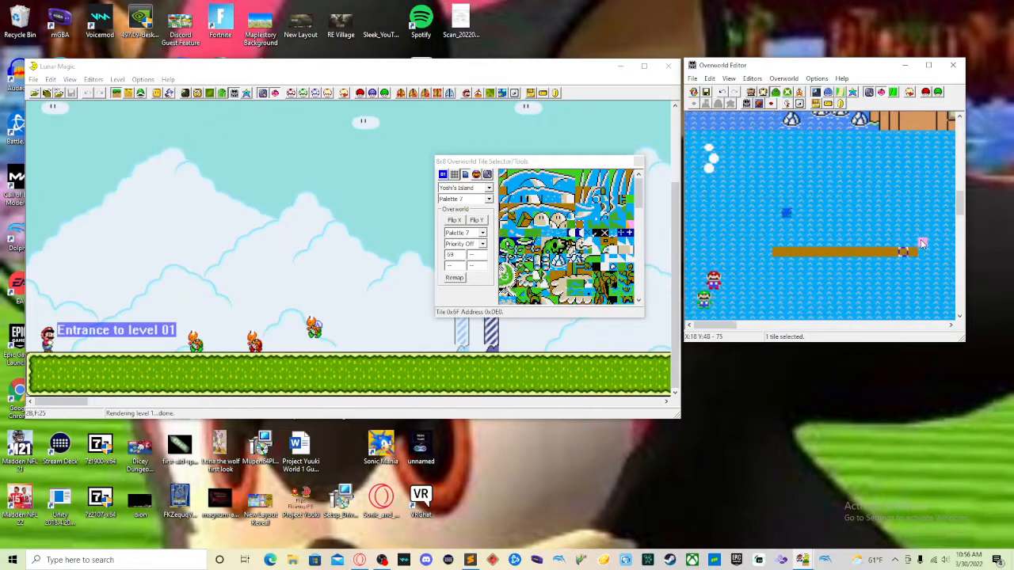
Extend the brown tiles upward from the right end of the row to form the island's right edge
{"action": "right_click", "coordinate": [913, 242]}
{"action": "right_click", "coordinate": [912, 234]}
{"action": "right_click", "coordinate": [912, 226]}
{"action": "right_click", "coordinate": [913, 218]}
{"action": "right_click", "coordinate": [912, 209]}
{"action": "right_click", "coordinate": [913, 201]}
{"action": "right_click", "coordinate": [912, 192]}
{"action": "right_click", "coordinate": [913, 183]}
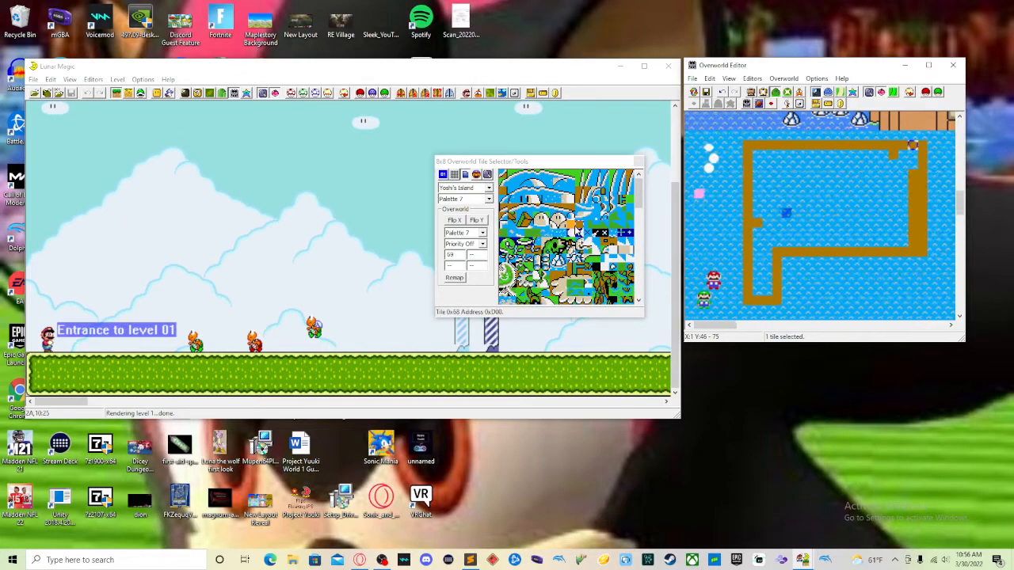
Fill the narrow lower-left part of the brown outline with a two-tile-wide column of green tile 68 in Palette 7
{"action": "left_click", "coordinate": [629, 233]}
{"action": "left_click", "coordinate": [758, 289]}
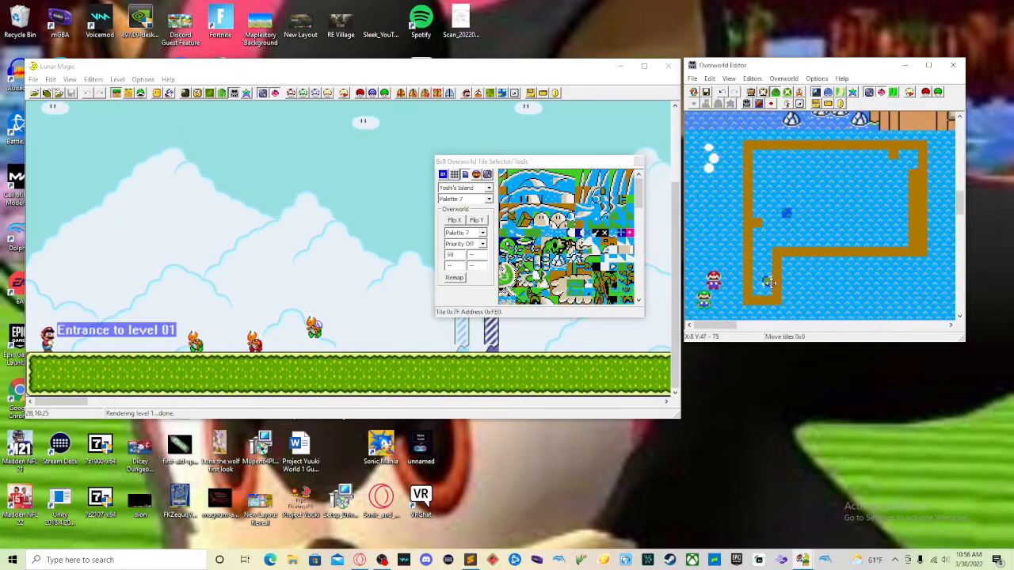
{"action": "right_click", "coordinate": [758, 282]}
{"action": "right_click", "coordinate": [758, 273]}
{"action": "right_click", "coordinate": [766, 273]}
{"action": "right_click", "coordinate": [766, 263]}
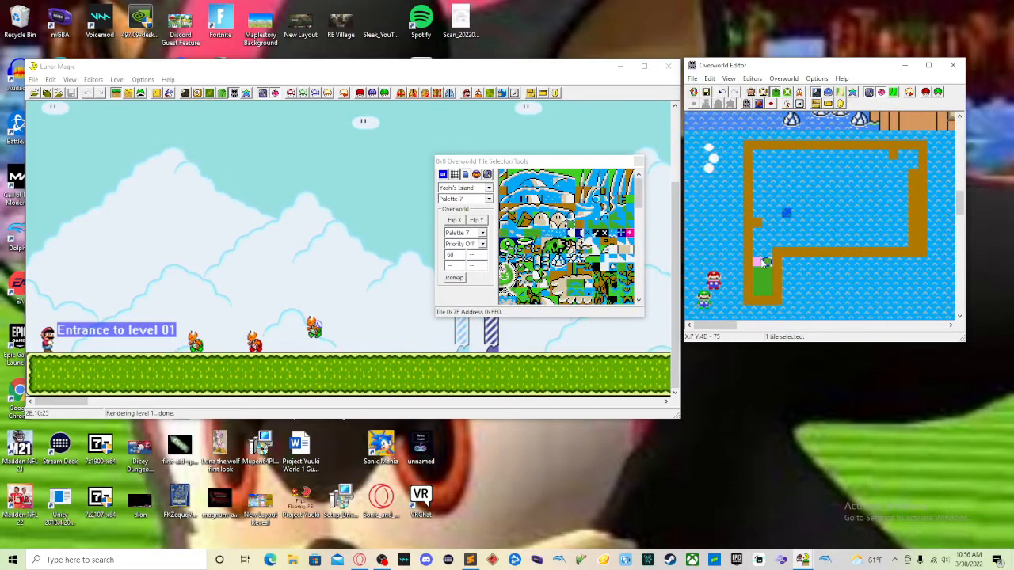
{"action": "right_click", "coordinate": [758, 262]}
{"action": "right_click", "coordinate": [758, 253]}
{"action": "right_click", "coordinate": [766, 253]}
{"action": "right_click", "coordinate": [766, 243]}
{"action": "right_click", "coordinate": [758, 242]}
{"action": "right_click", "coordinate": [758, 233]}
{"action": "right_click", "coordinate": [766, 234]}
{"action": "left_click", "coordinate": [767, 262]}
Select blocks of the green land tiles and paste copies across the island's interior to fill it
{"action": "left_click_drag", "start_coordinate": [756, 234], "coordinate": [771, 290]}
{"action": "left_click_drag", "start_coordinate": [765, 237], "coordinate": [863, 156]}
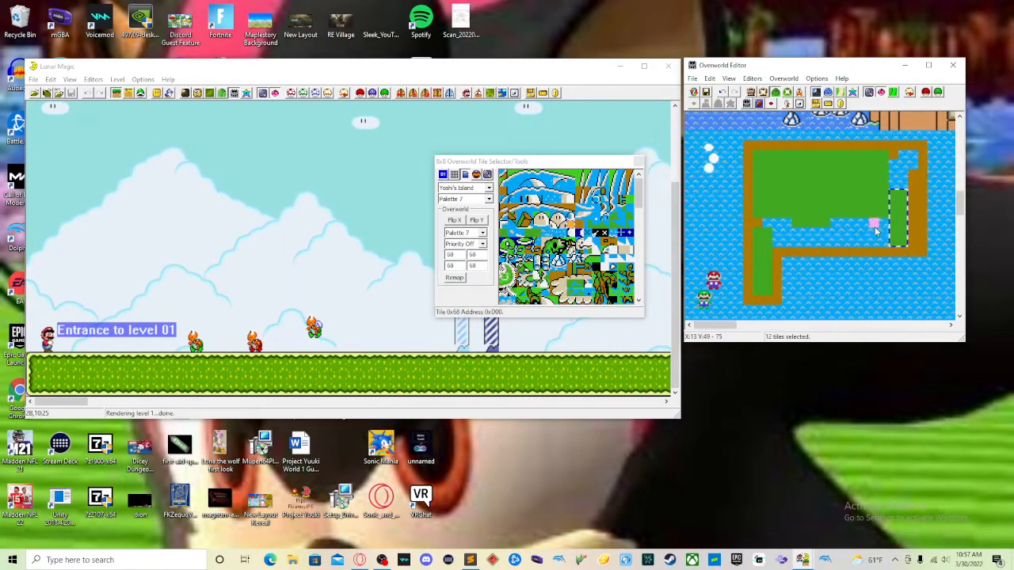
{"action": "left_click_drag", "start_coordinate": [864, 199], "coordinate": [770, 199]}
{"action": "right_click", "coordinate": [768, 195]}
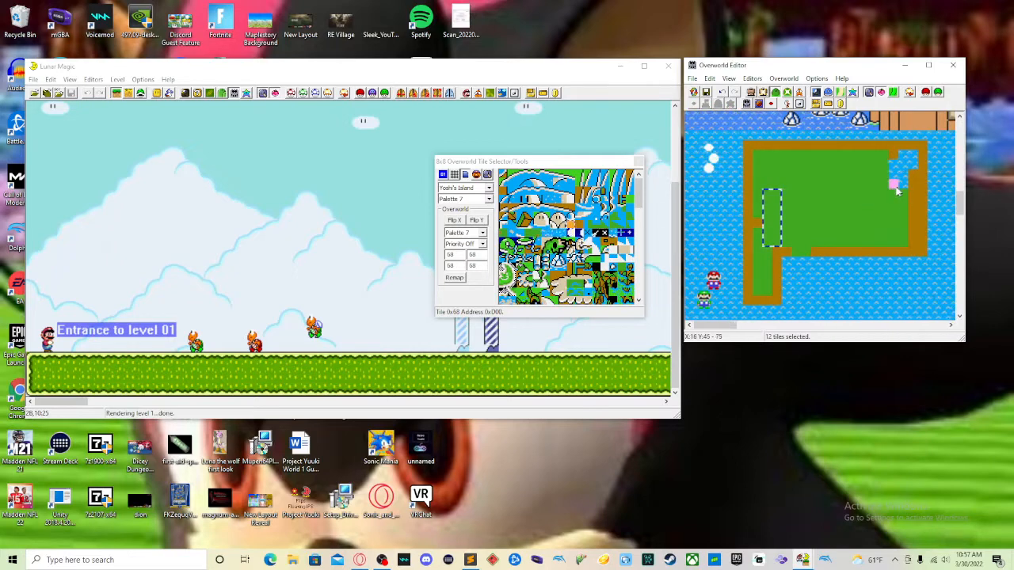
Cover the remaining water gap inside the island's upper-right corner with green land tiles
{"action": "right_click", "coordinate": [894, 184]}
{"action": "right_click", "coordinate": [894, 173]}
{"action": "right_click", "coordinate": [894, 164]}
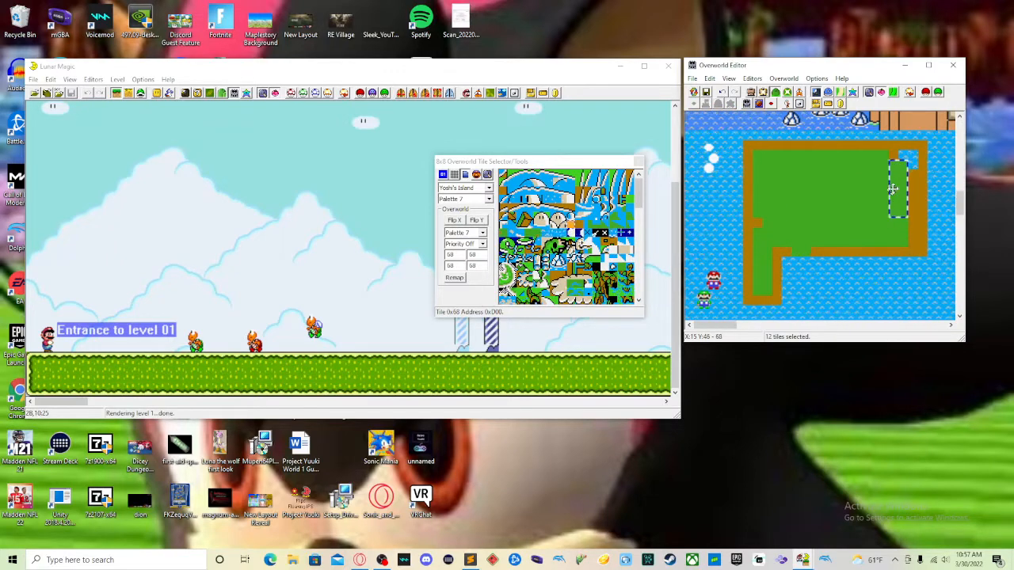
{"action": "left_click", "coordinate": [855, 183]}
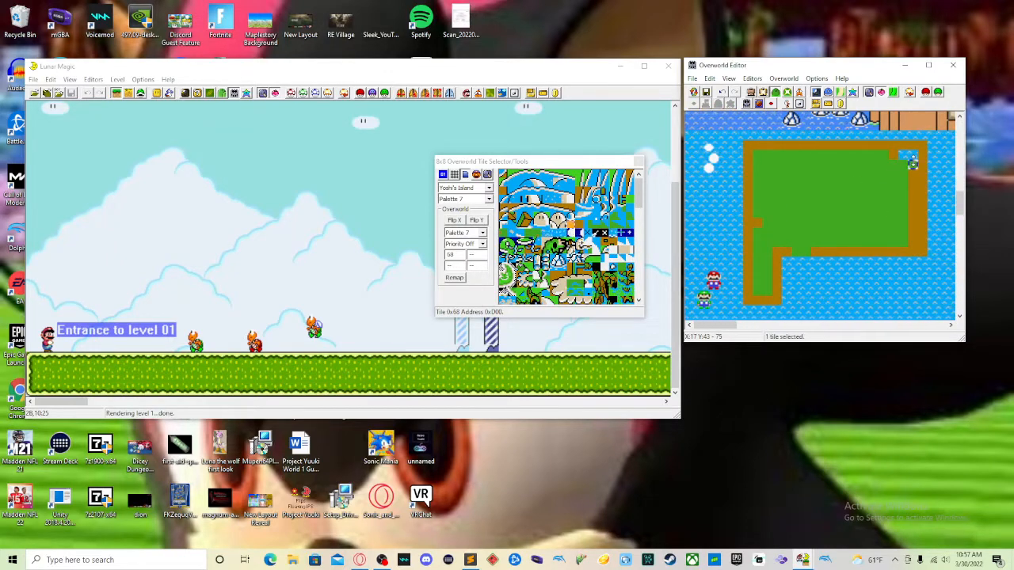
{"action": "right_click", "coordinate": [903, 156]}
{"action": "right_click", "coordinate": [894, 157]}
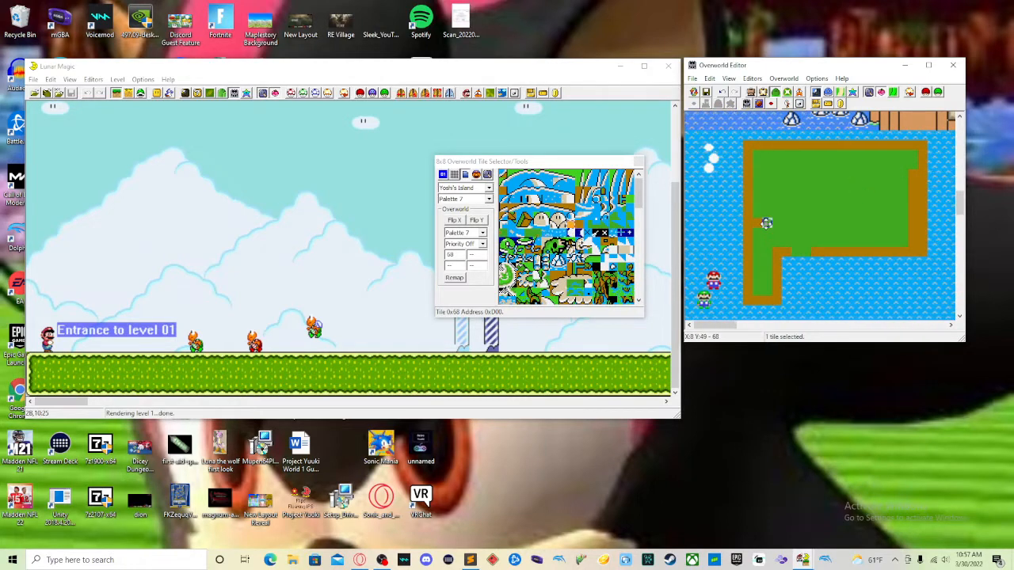
Even out the island's outline by replacing stray brown tiles with green and restoring brown along the lower edge
{"action": "left_click", "coordinate": [759, 223]}
{"action": "left_click", "coordinate": [793, 252]}
{"action": "left_click_drag", "start_coordinate": [796, 252], "coordinate": [903, 230]}
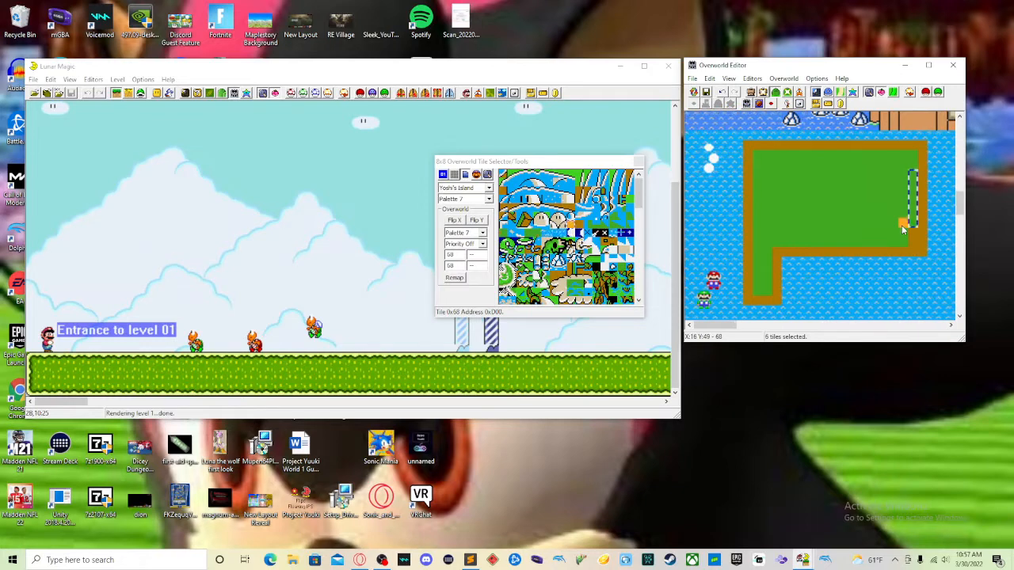
{"action": "left_click_drag", "start_coordinate": [911, 194], "coordinate": [911, 213]}
{"action": "left_click", "coordinate": [903, 207]}
{"action": "left_click", "coordinate": [846, 270]}
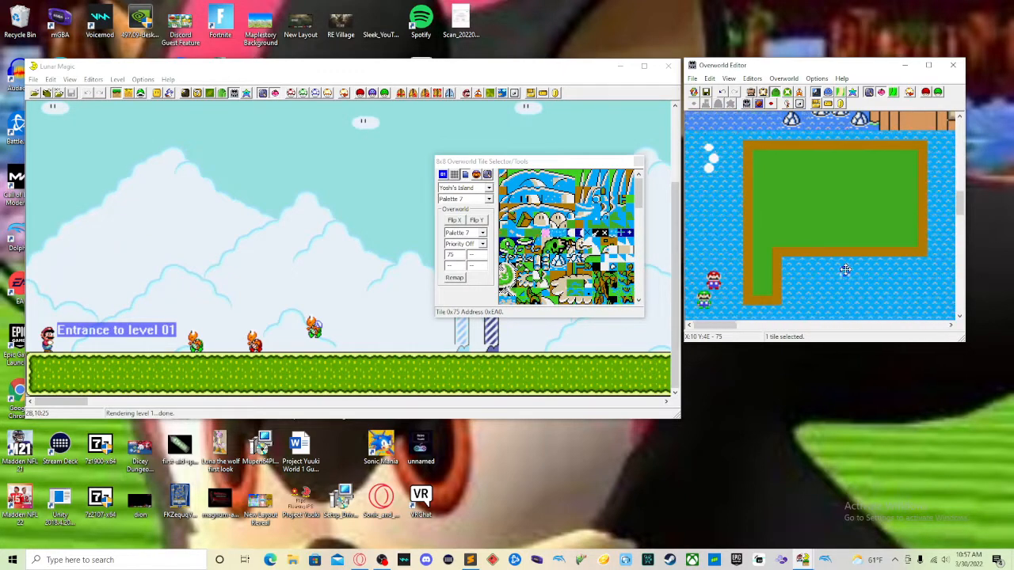
In Layer 1 16x16 Editor Mode, open the 16x16 Tile Selector and place the number 1 tile beside the island's upper-left corner
{"action": "left_click_drag", "start_coordinate": [772, 165], "coordinate": [743, 91]}
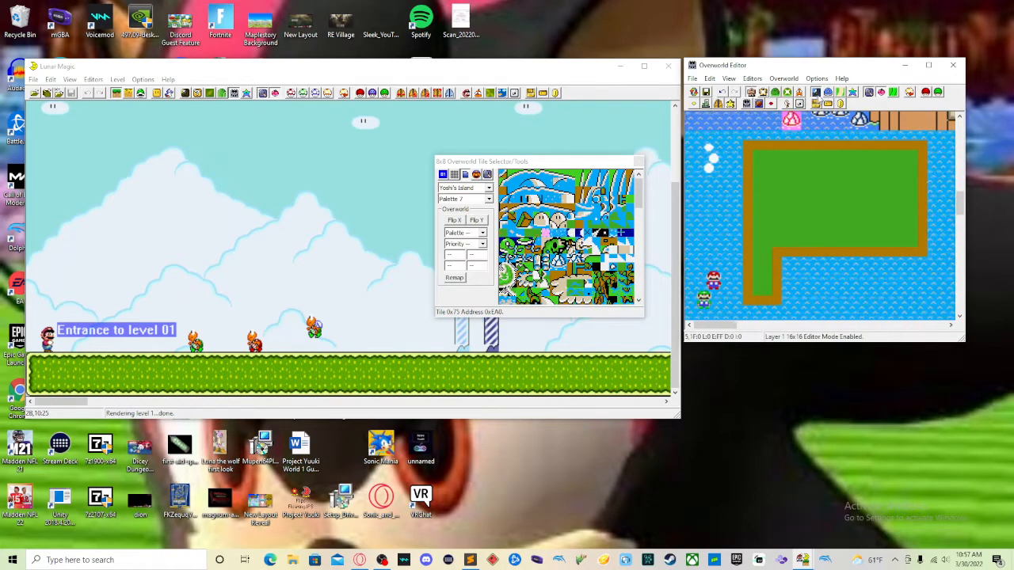
{"action": "left_click", "coordinate": [828, 93]}
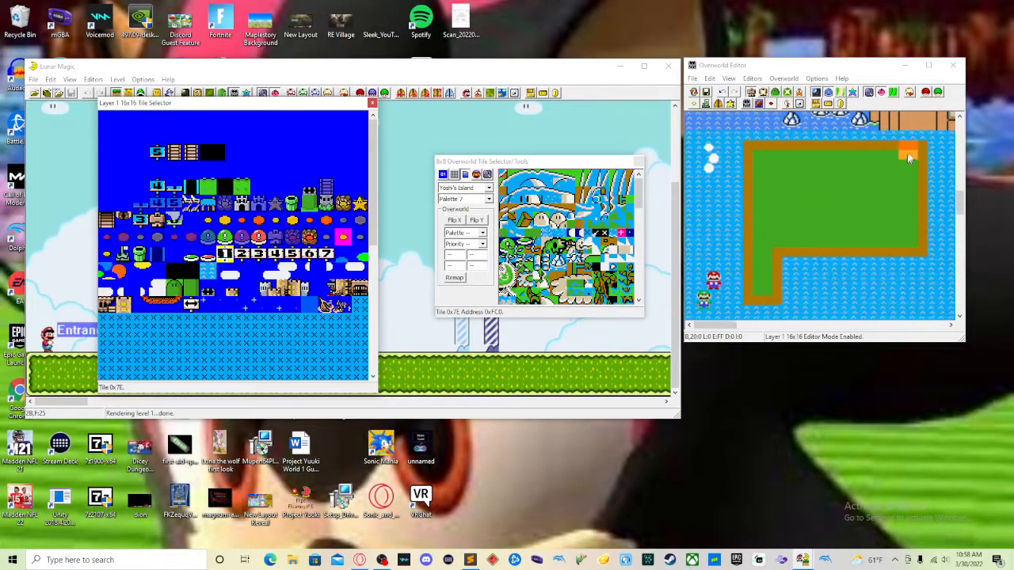
{"action": "left_click", "coordinate": [734, 149]}
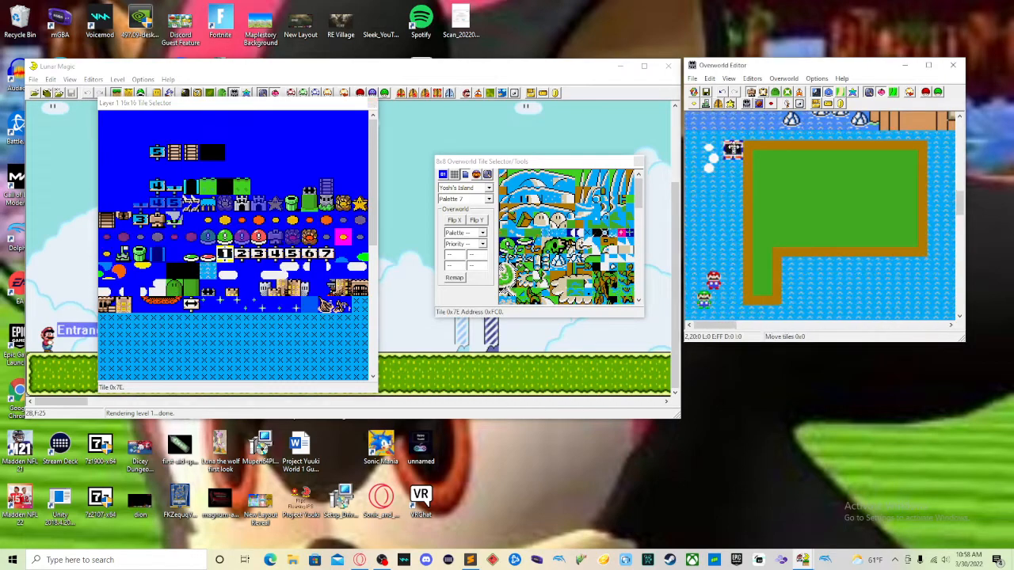
Place two yellow level tiles in the eastern half of the island and a castle tile near its upper-left corner
{"action": "left_click", "coordinate": [801, 227]}
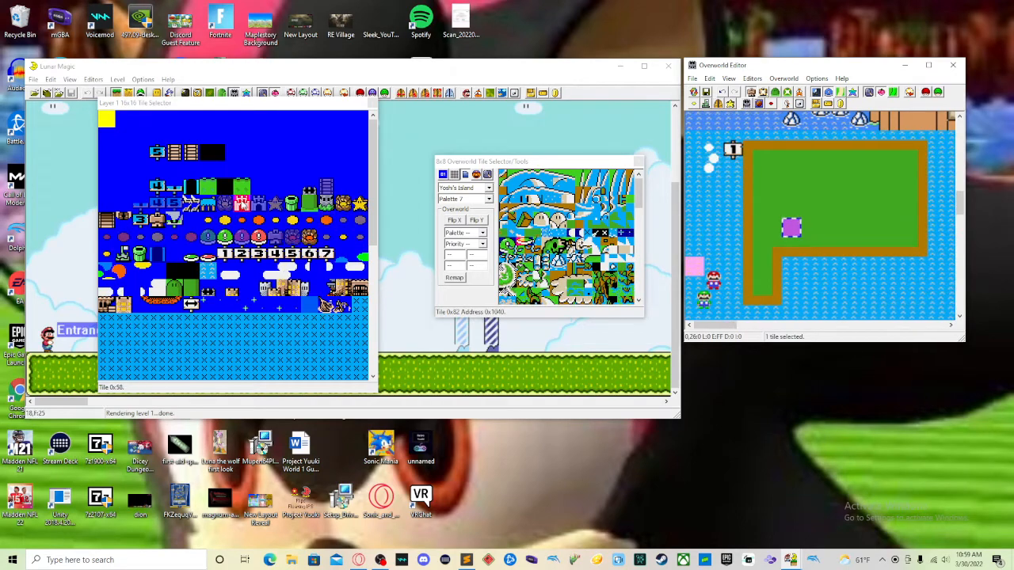
{"action": "left_click", "coordinate": [206, 222]}
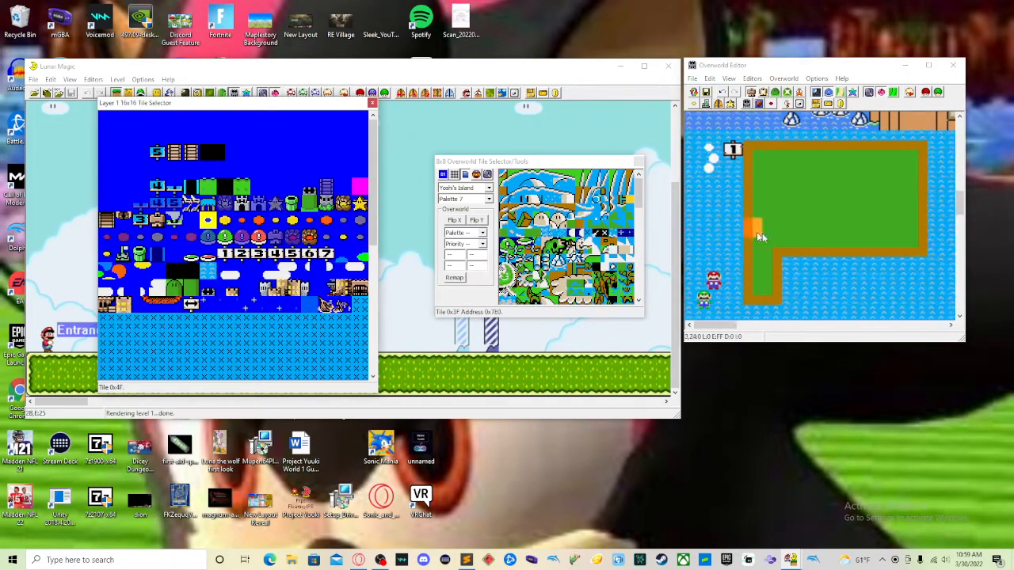
{"action": "left_click", "coordinate": [847, 224]}
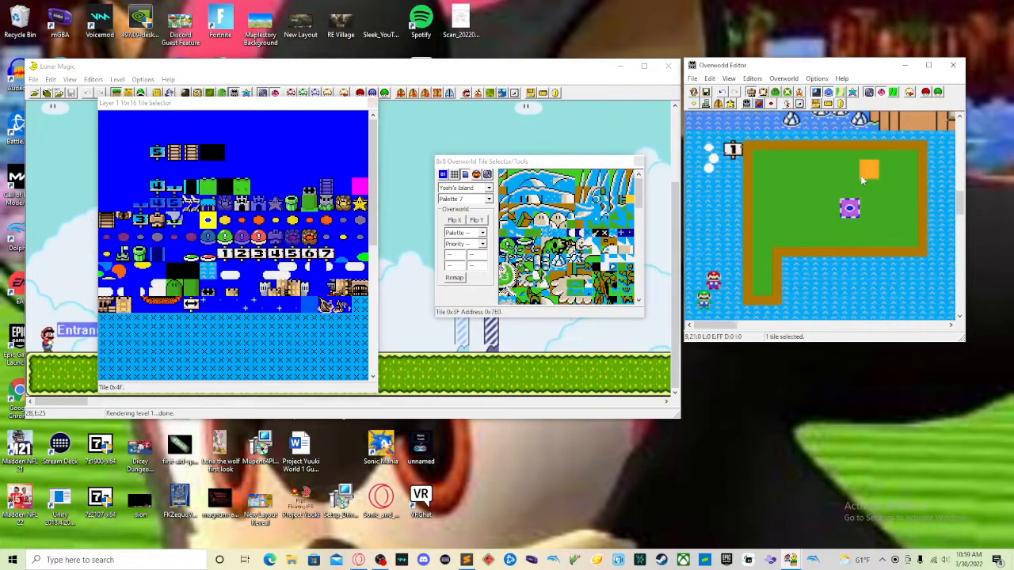
{"action": "left_click", "coordinate": [915, 284]}
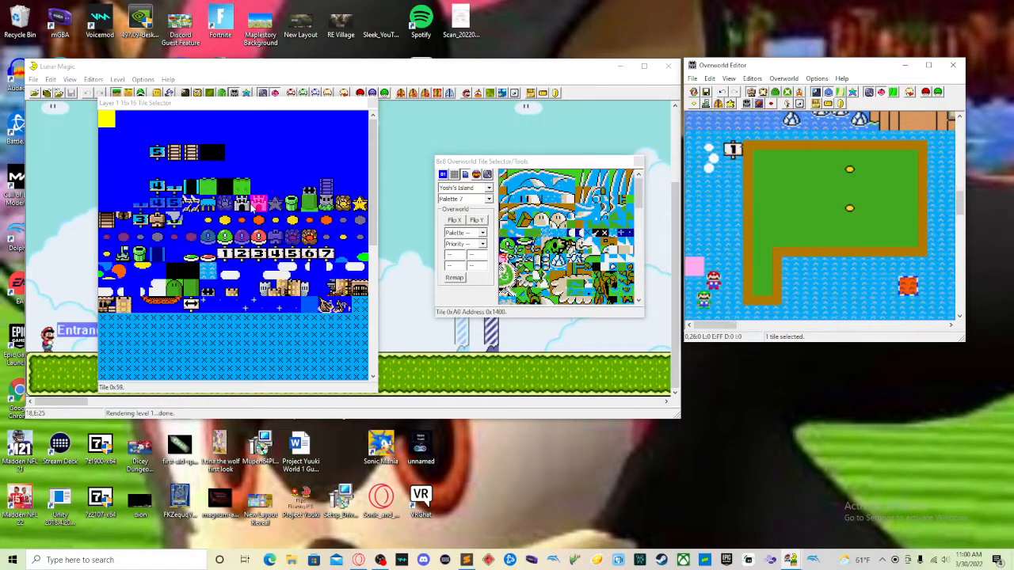
{"action": "left_click", "coordinate": [244, 206]}
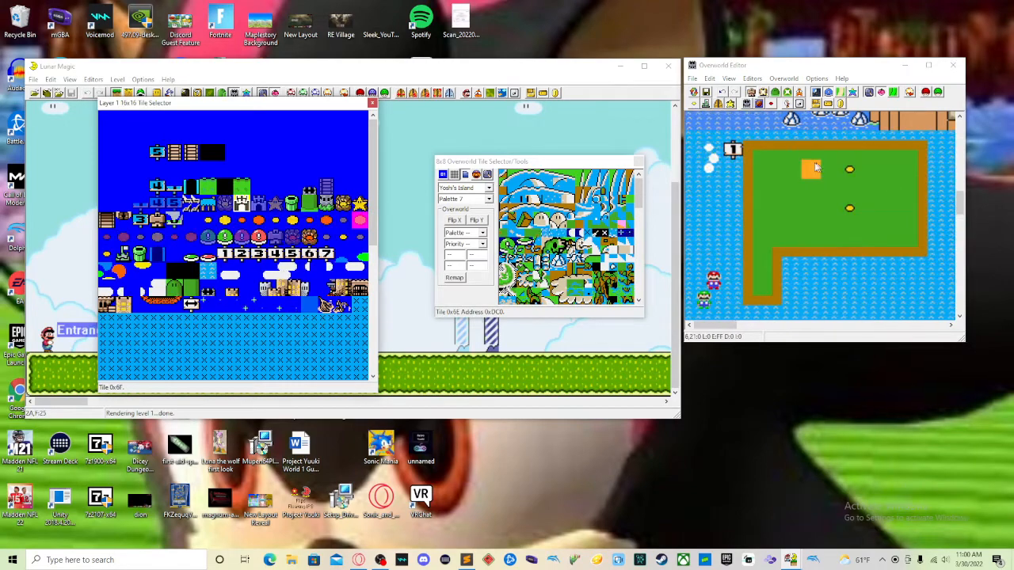
{"action": "left_click", "coordinate": [774, 170]}
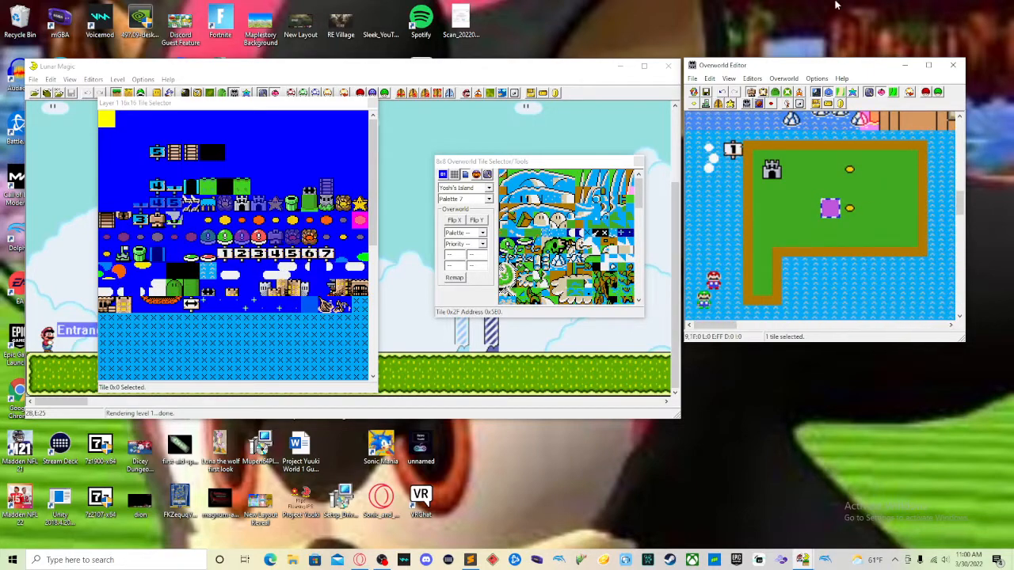
Show the level path overlay and zoom the overworld map out to 100%
{"action": "left_click", "coordinate": [893, 93]}
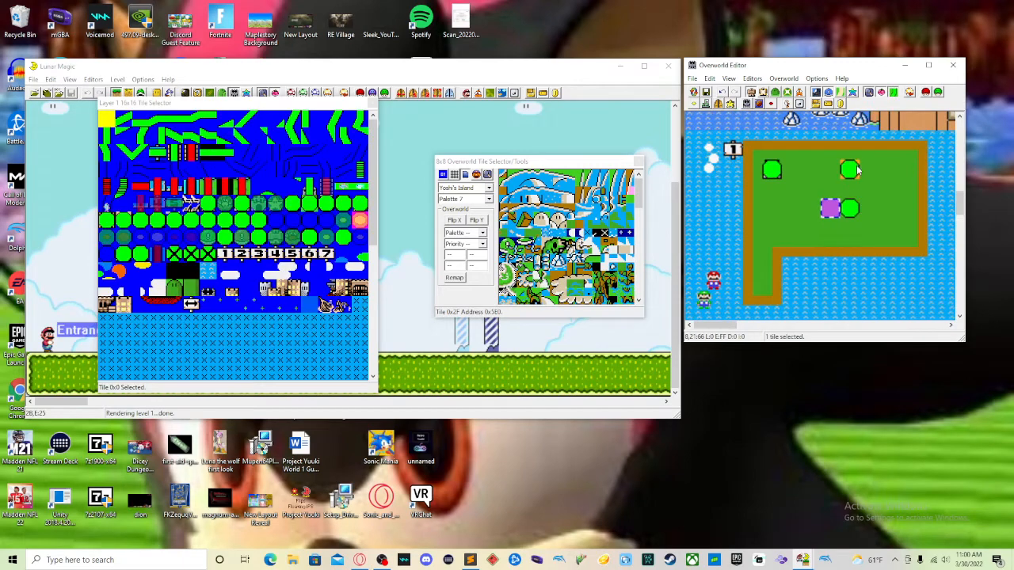
{"action": "scroll", "coordinate": [876, 242], "scroll_direction": "up", "scroll_amount": 5}
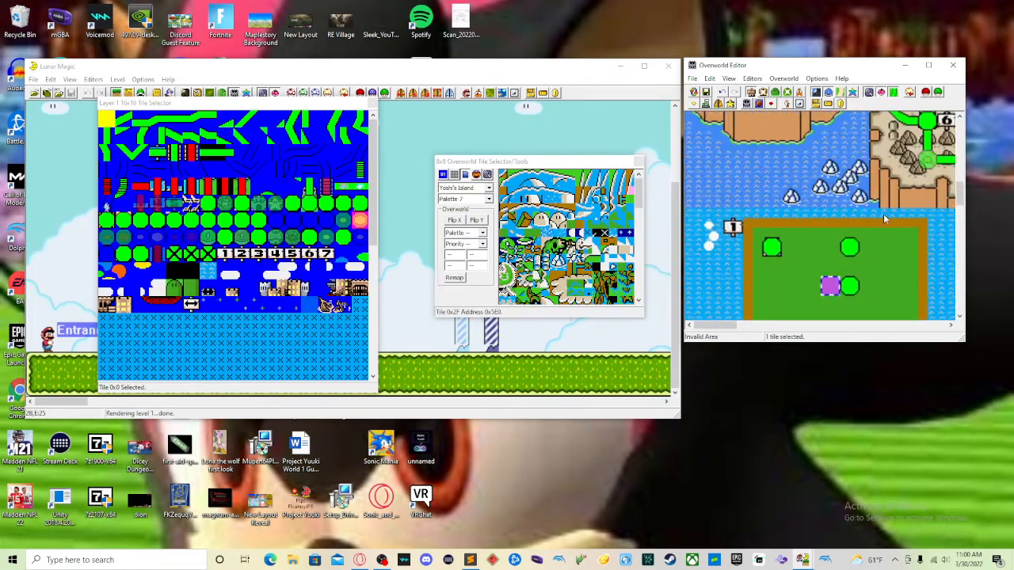
{"action": "scroll", "coordinate": [892, 212], "scroll_direction": "up", "scroll_amount": 5}
{"action": "scroll", "coordinate": [911, 198], "scroll_direction": "down", "scroll_amount": 7}
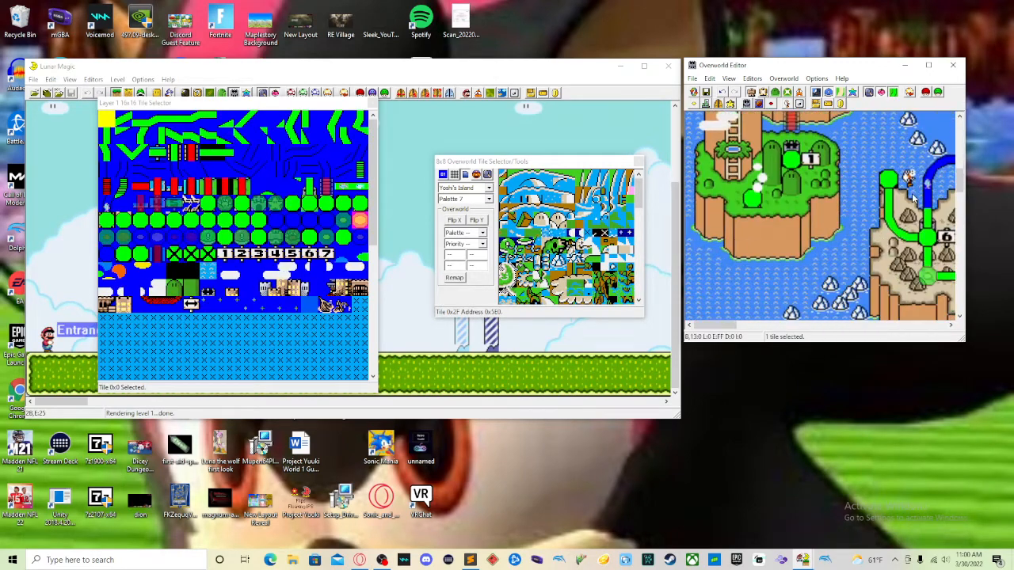
{"action": "scroll", "coordinate": [902, 202], "scroll_direction": "down", "scroll_amount": 3}
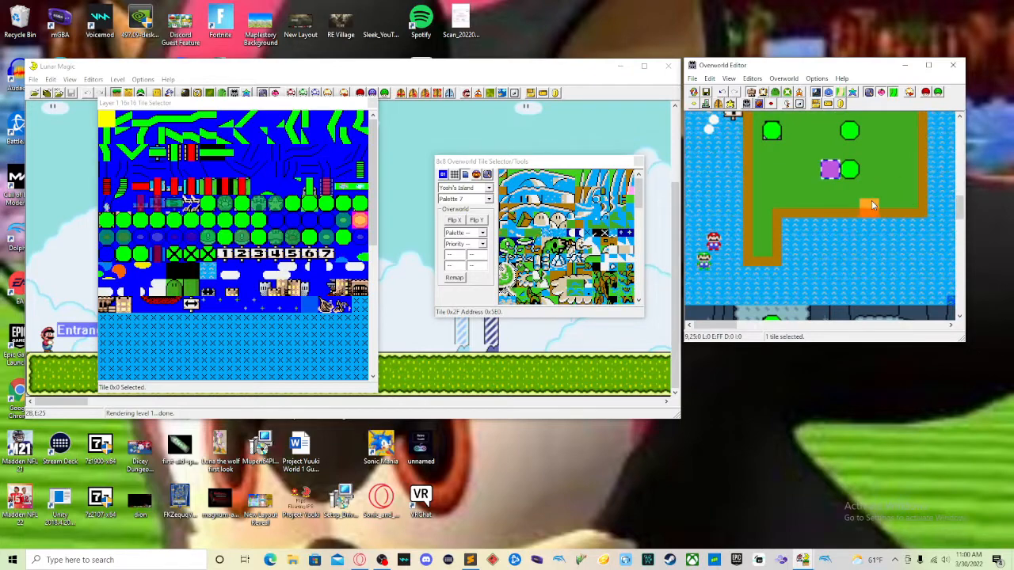
{"action": "scroll", "coordinate": [872, 205], "scroll_direction": "down", "scroll_amount": 1, "text": "ctrl"}
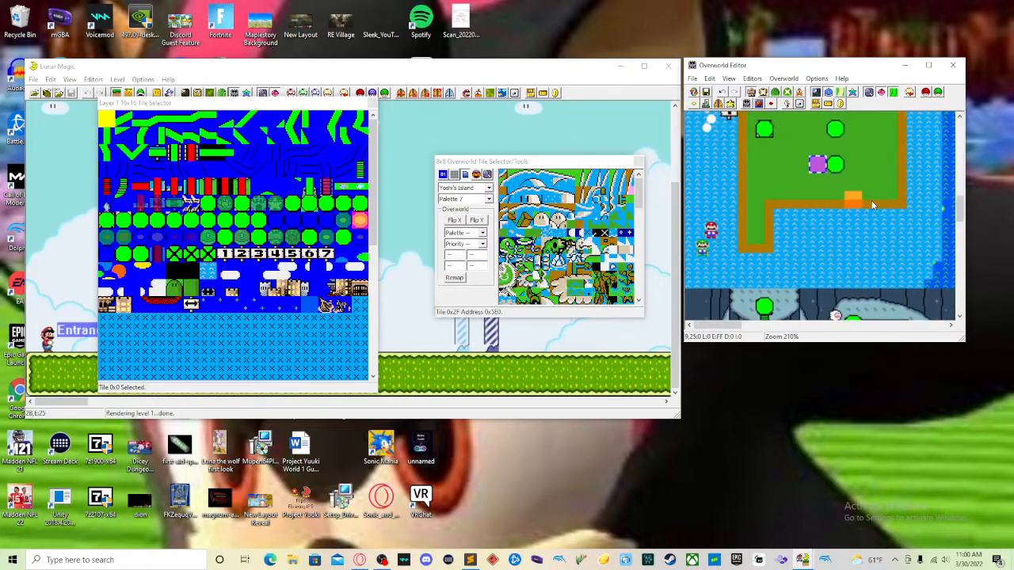
{"action": "scroll", "coordinate": [872, 205], "scroll_direction": "down", "scroll_amount": 3, "text": "ctrl"}
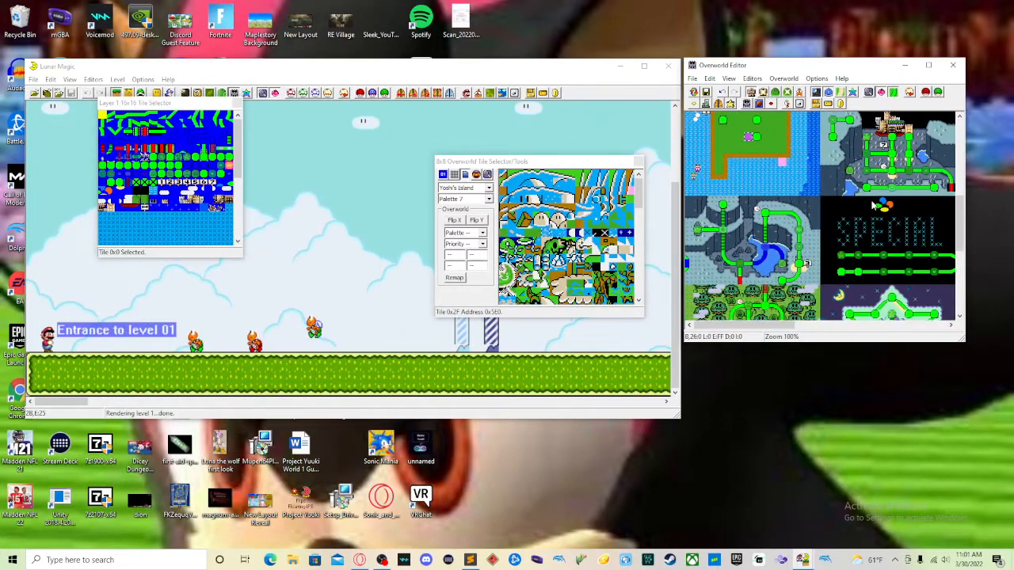
Examine how levels and paths connect across the main map and submaps, and compare them with the new island
{"action": "scroll", "coordinate": [872, 205], "scroll_direction": "up", "scroll_amount": 3}
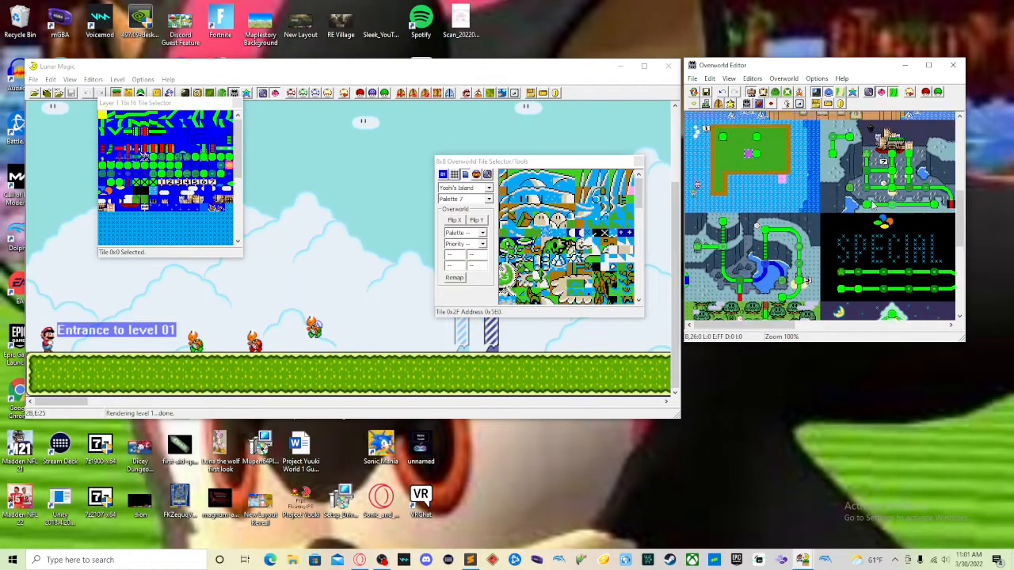
{"action": "scroll", "coordinate": [872, 205], "scroll_direction": "up", "scroll_amount": 9}
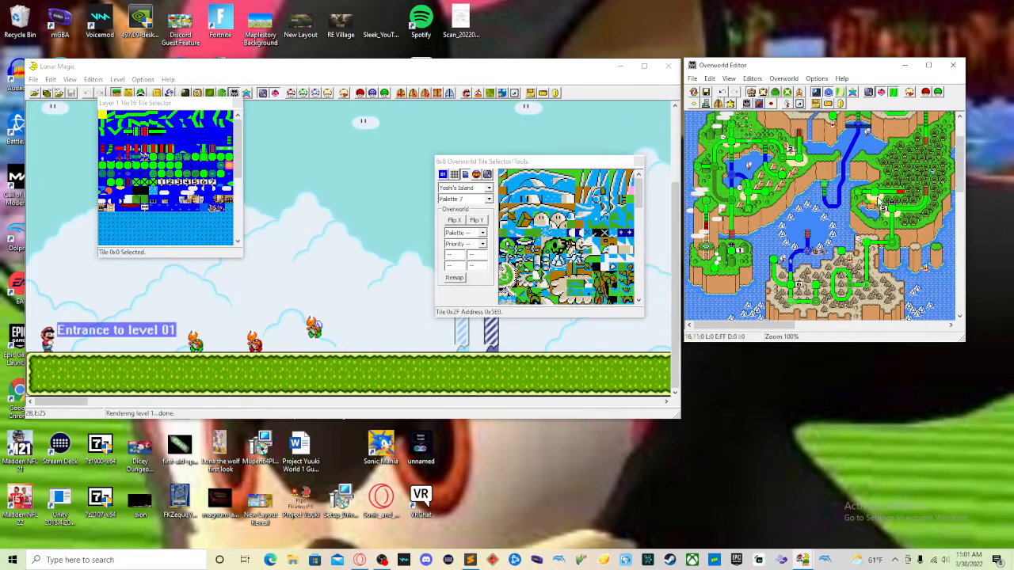
{"action": "scroll", "coordinate": [876, 203], "scroll_direction": "up", "scroll_amount": 3}
{"action": "scroll", "coordinate": [877, 201], "scroll_direction": "up", "scroll_amount": 1}
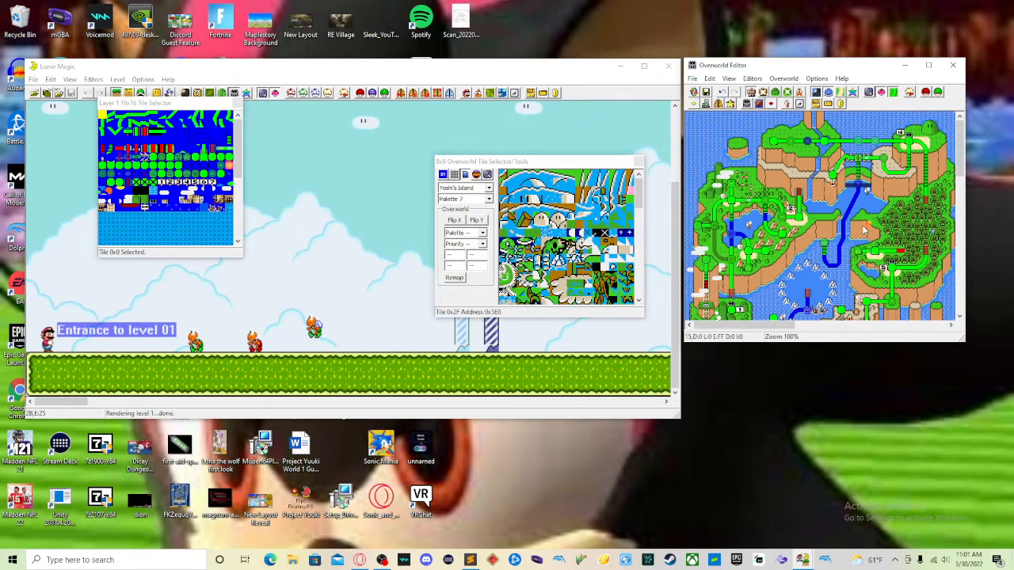
{"action": "scroll", "coordinate": [862, 225], "scroll_direction": "down", "scroll_amount": 3}
{"action": "scroll", "coordinate": [862, 225], "scroll_direction": "down", "scroll_amount": 6}
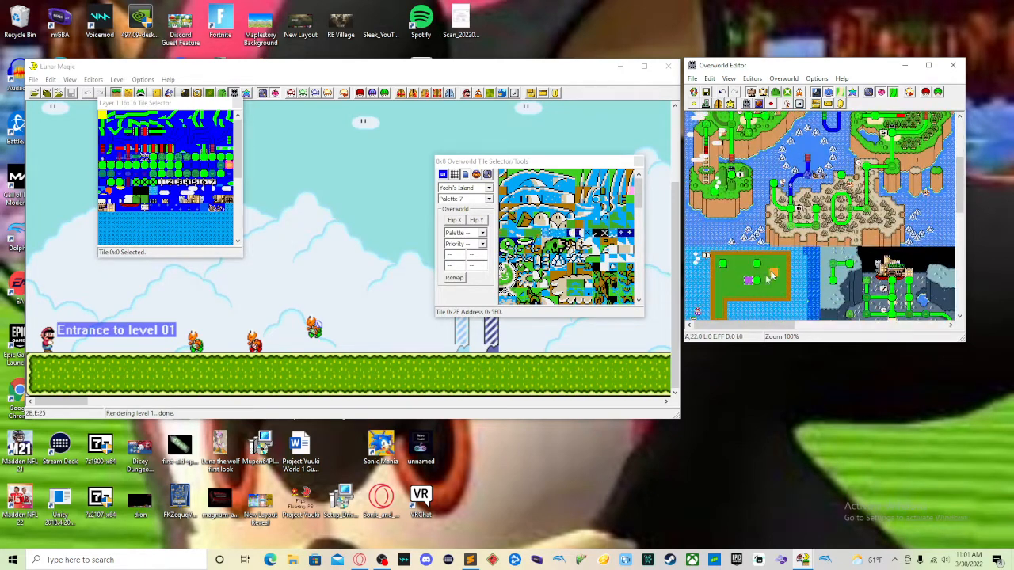
{"action": "scroll", "coordinate": [806, 257], "scroll_direction": "up", "scroll_amount": 2}
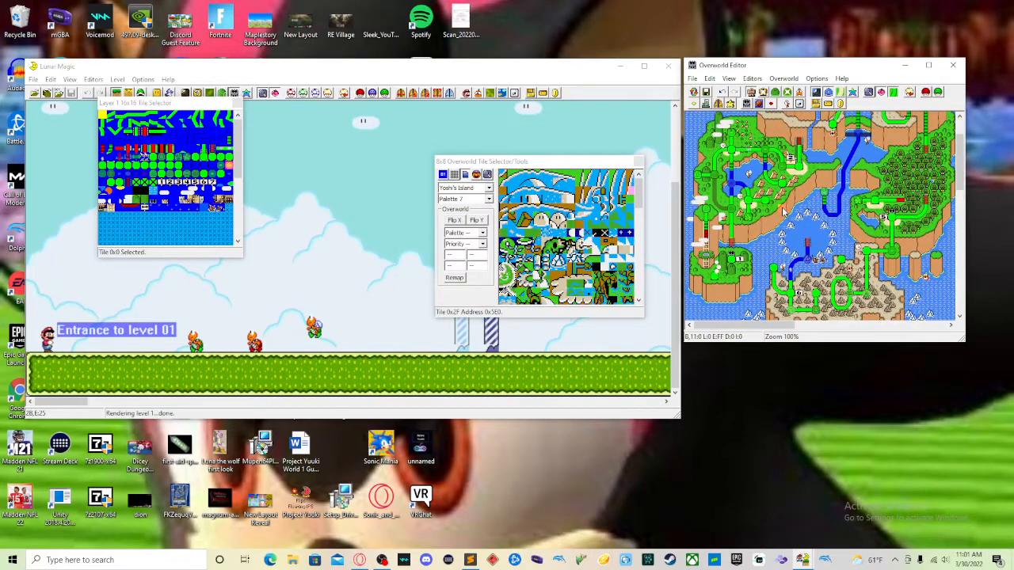
{"action": "scroll", "coordinate": [772, 214], "scroll_direction": "down", "scroll_amount": 1}
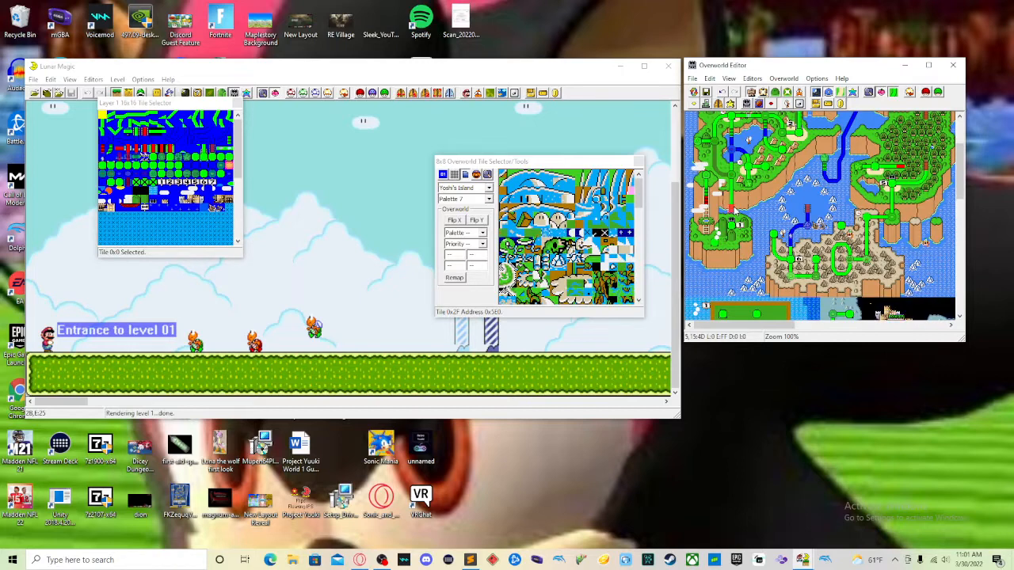
{"action": "scroll", "coordinate": [820, 214], "scroll_direction": "up", "scroll_amount": 3}
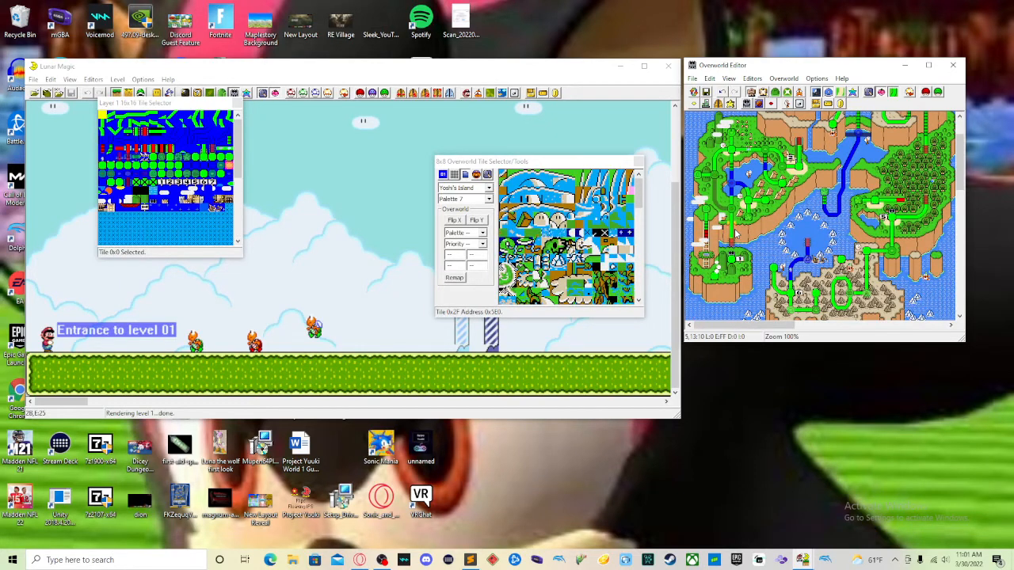
{"action": "scroll", "coordinate": [834, 218], "scroll_direction": "up", "scroll_amount": 2}
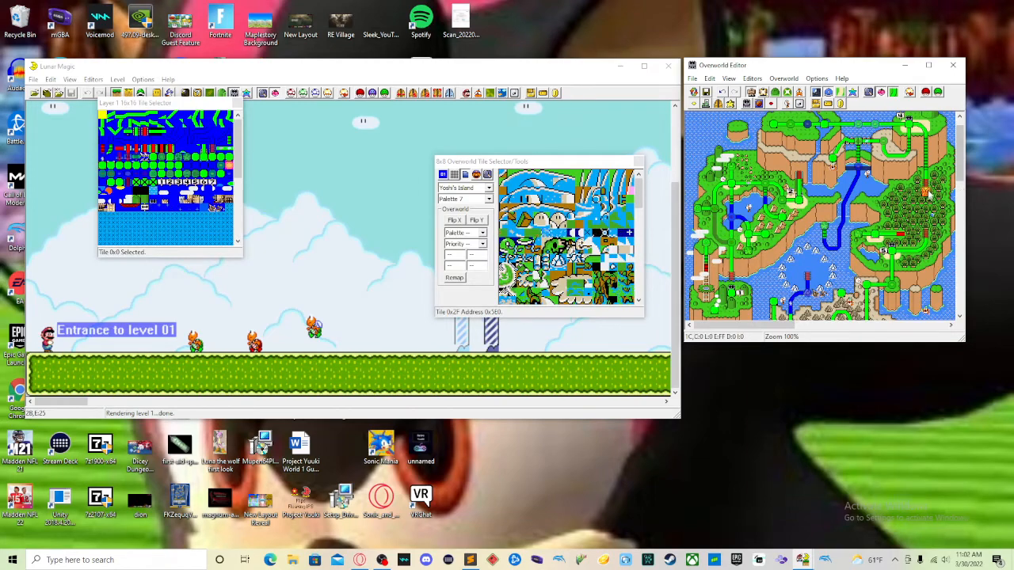
{"action": "scroll", "coordinate": [925, 190], "scroll_direction": "down", "scroll_amount": 10}
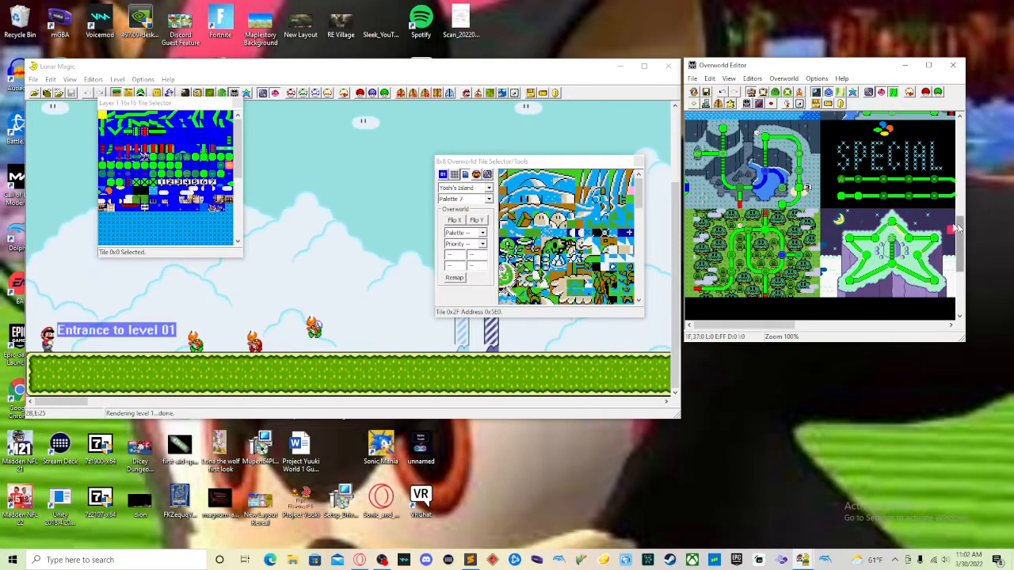
{"action": "scroll", "coordinate": [836, 212], "scroll_direction": "up", "scroll_amount": 5}
{"action": "scroll", "coordinate": [836, 212], "scroll_direction": "up", "scroll_amount": 5}
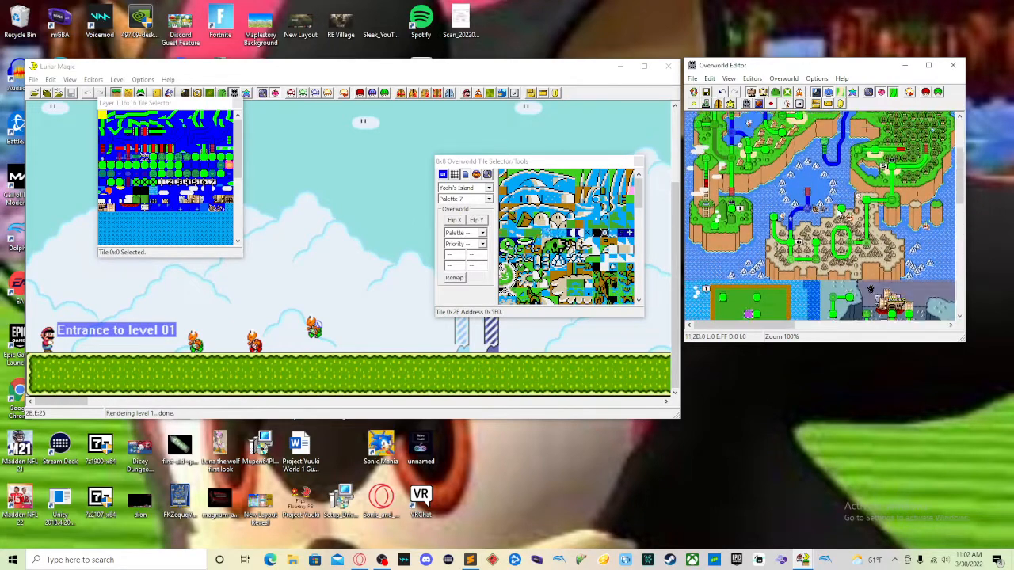
{"action": "scroll", "coordinate": [838, 213], "scroll_direction": "up", "scroll_amount": 3}
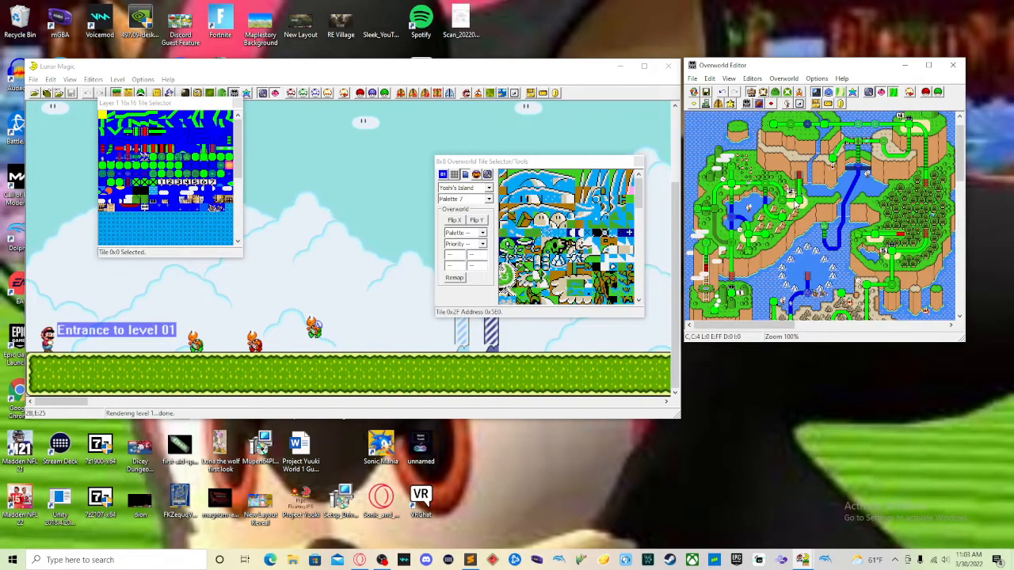
{"action": "scroll", "coordinate": [911, 227], "scroll_direction": "down", "scroll_amount": 3}
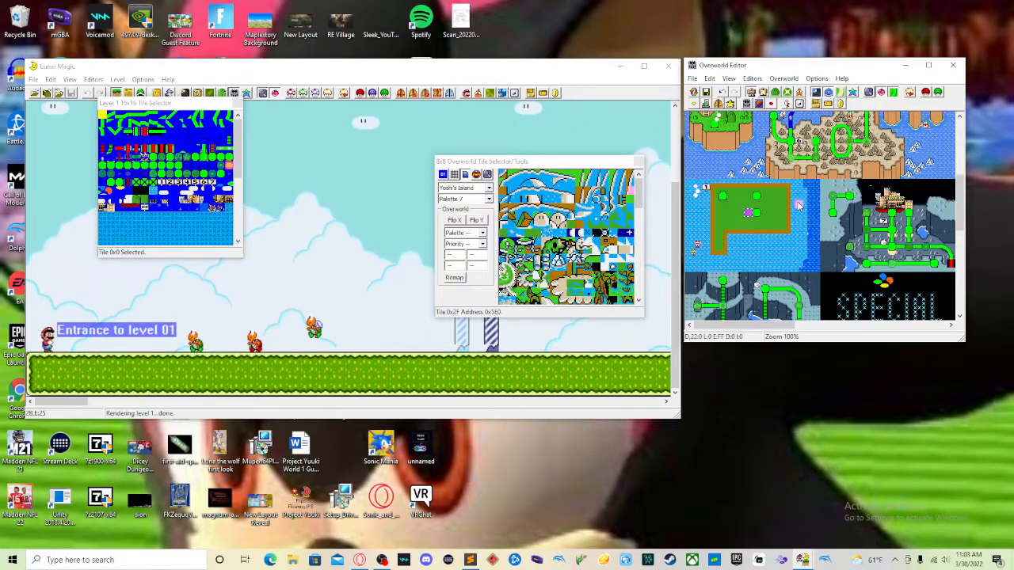
{"action": "scroll", "coordinate": [842, 179], "scroll_direction": "up", "scroll_amount": 2}
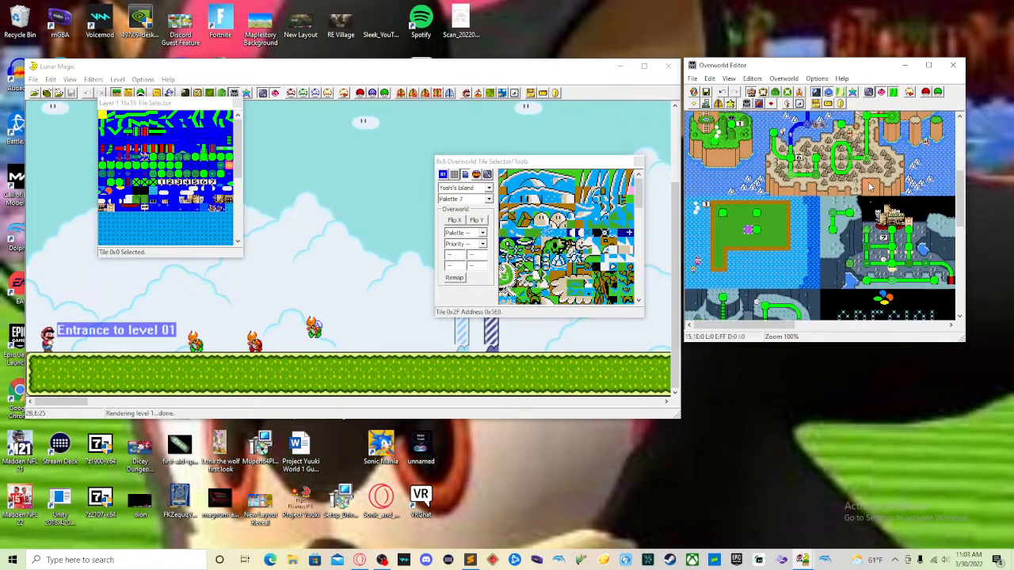
{"action": "scroll", "coordinate": [874, 180], "scroll_direction": "down", "scroll_amount": 2}
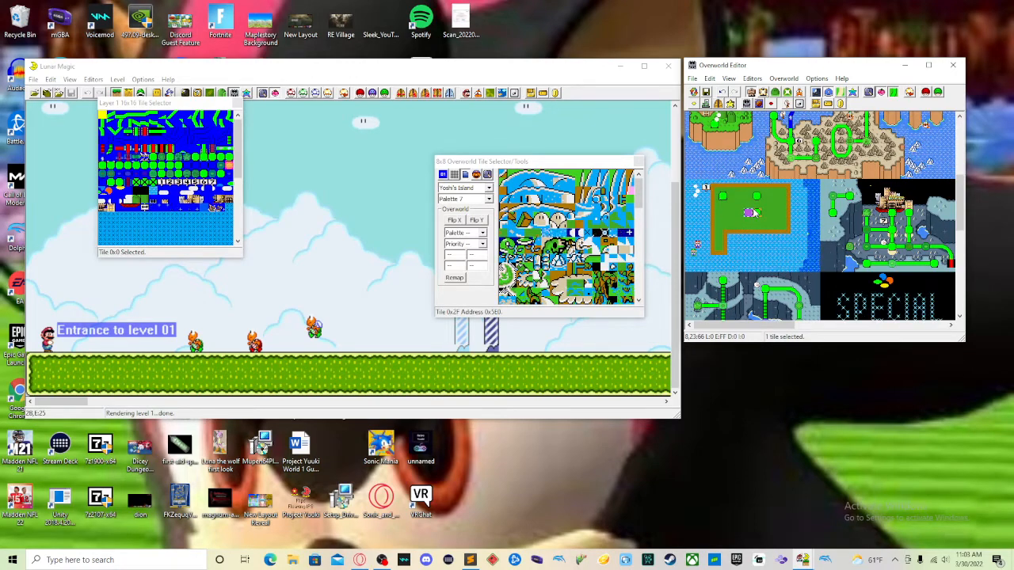
{"action": "scroll", "coordinate": [769, 214], "scroll_direction": "up", "scroll_amount": 1}
{"action": "scroll", "coordinate": [776, 217], "scroll_direction": "up", "scroll_amount": 2}
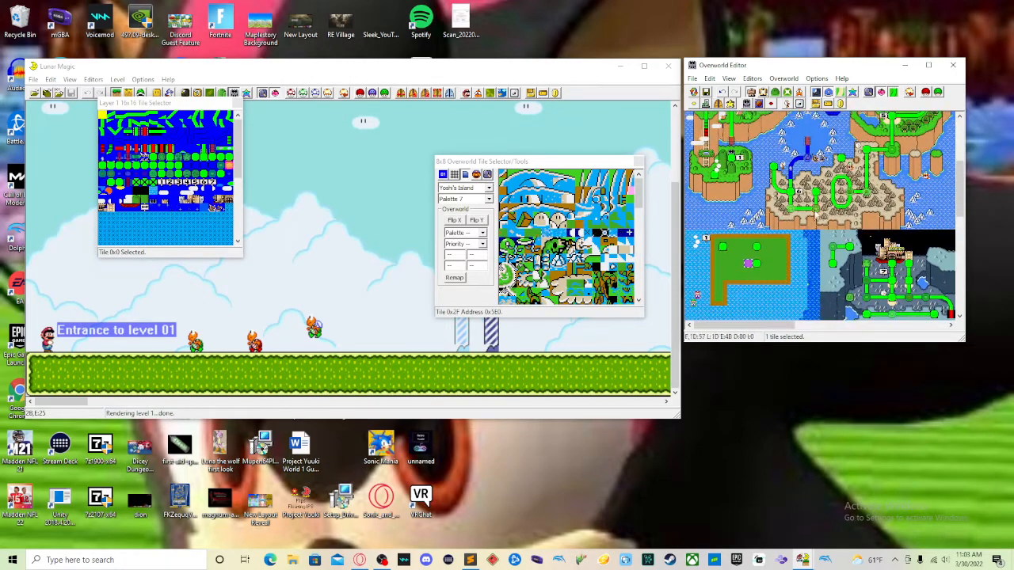
Switch from Layer 1 16x16 editing to event editing and hide the level path overlay
{"action": "left_click", "coordinate": [766, 94]}
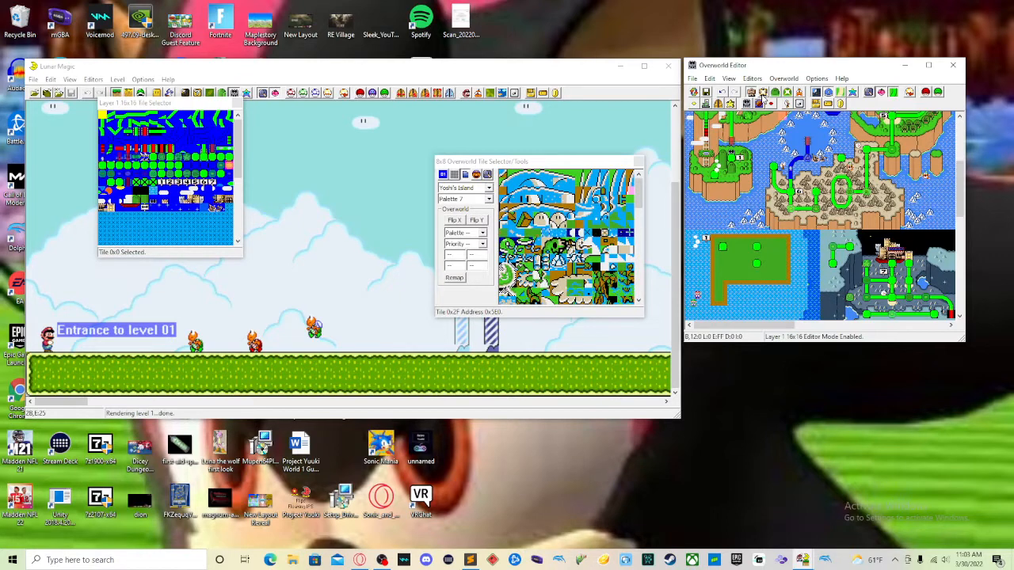
{"action": "left_click", "coordinate": [751, 93]}
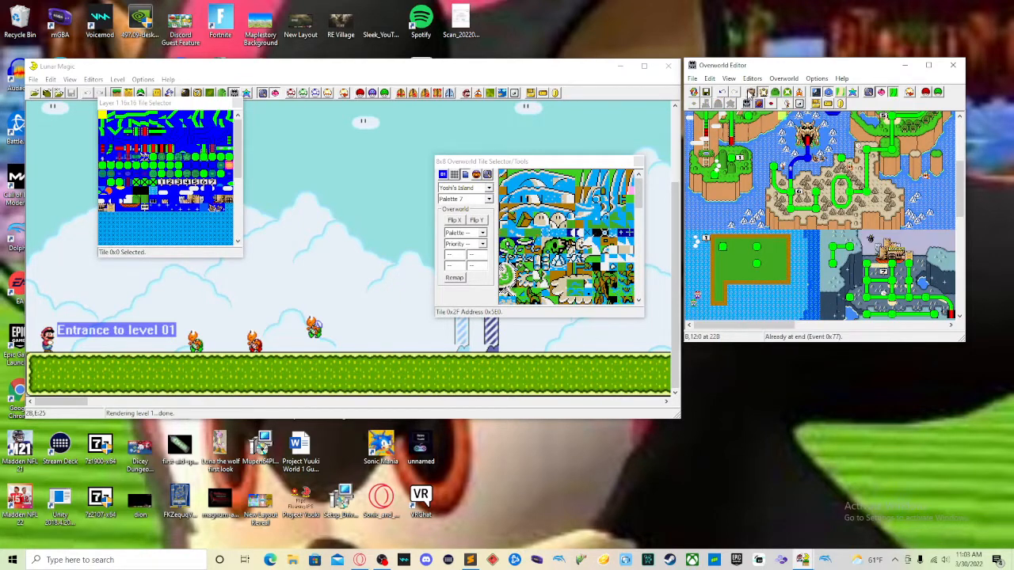
{"action": "left_click", "coordinate": [893, 92]}
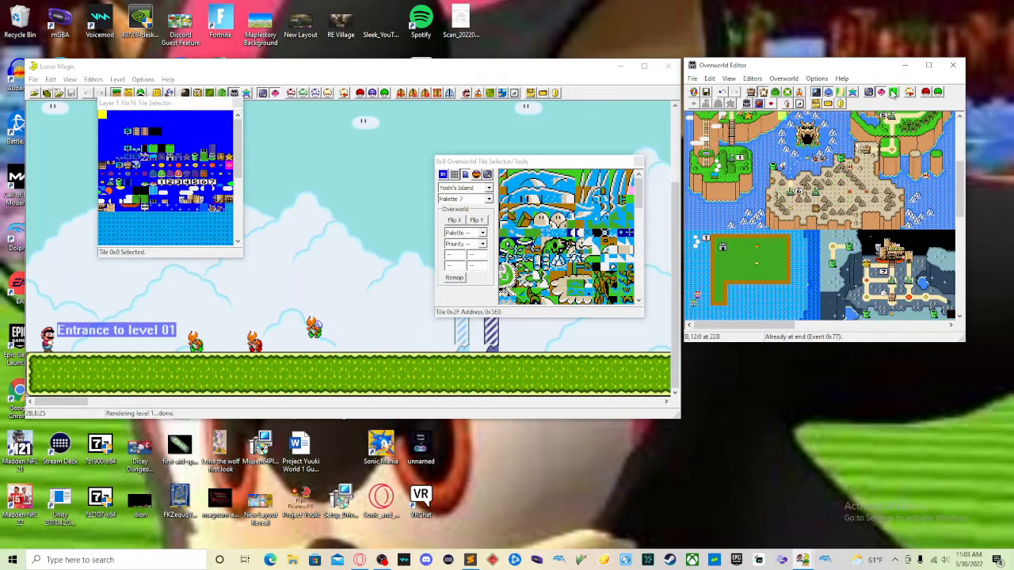
Select all the Layer 2 event tiles across the main map and the submaps and delete them
{"action": "scroll", "coordinate": [860, 175], "scroll_direction": "up", "scroll_amount": 3}
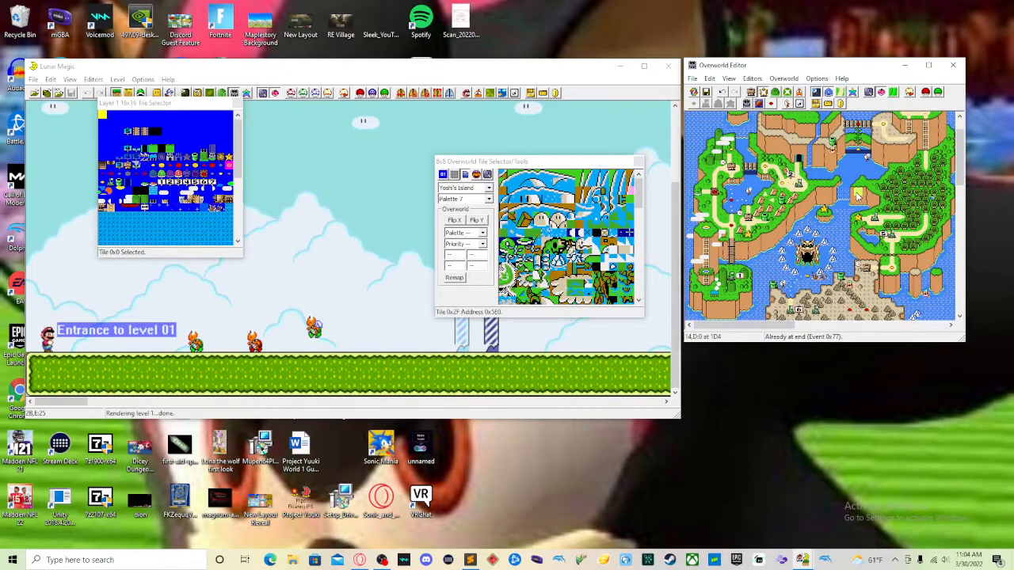
{"action": "scroll", "coordinate": [856, 194], "scroll_direction": "up", "scroll_amount": 1}
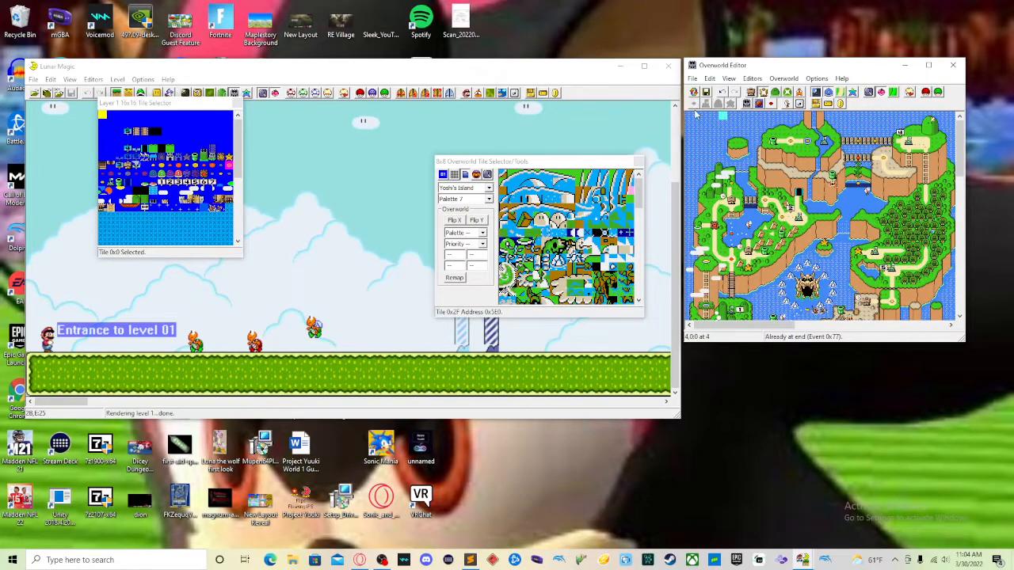
{"action": "left_click_drag", "start_coordinate": [691, 119], "coordinate": [715, 141]}
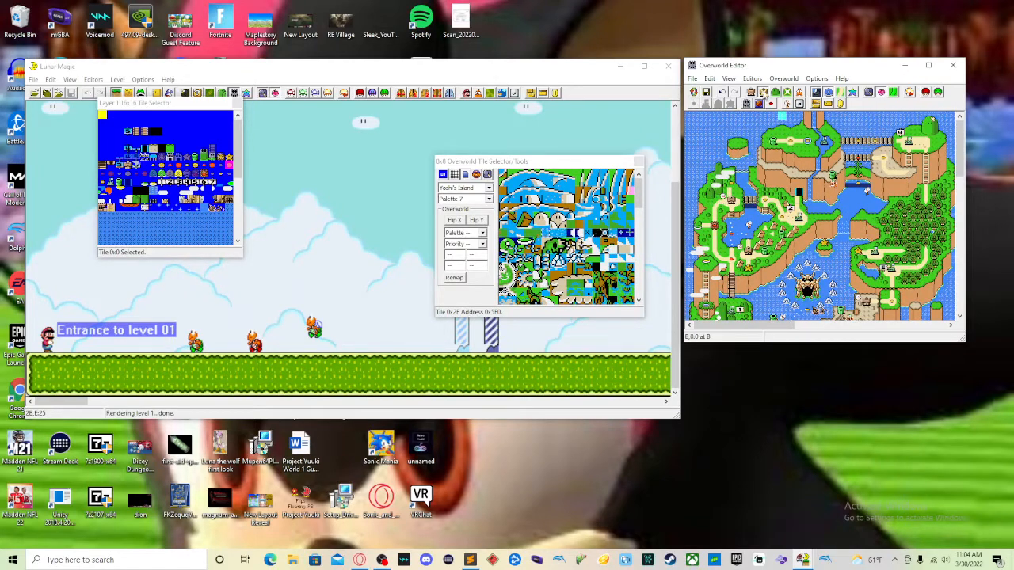
{"action": "left_click", "coordinate": [750, 93]}
{"action": "left_click", "coordinate": [775, 93]}
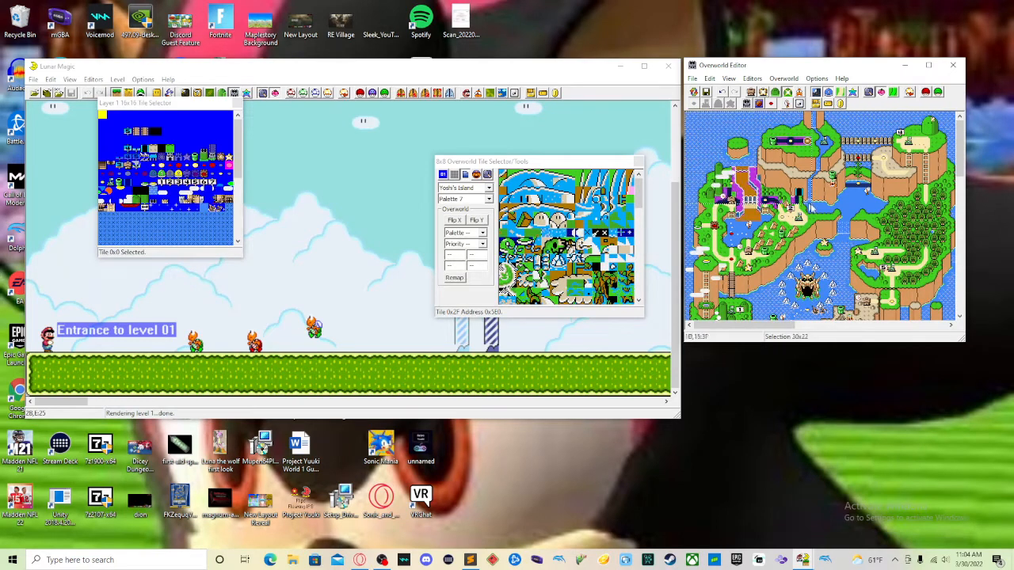
{"action": "scroll", "coordinate": [865, 248], "scroll_direction": "down", "scroll_amount": 3}
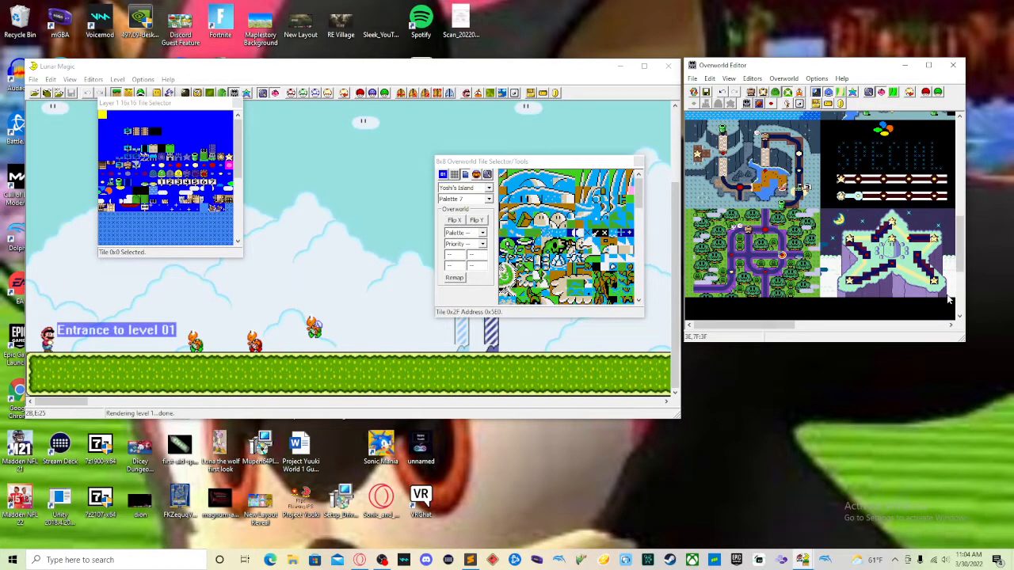
{"action": "key", "text": "Delete"}
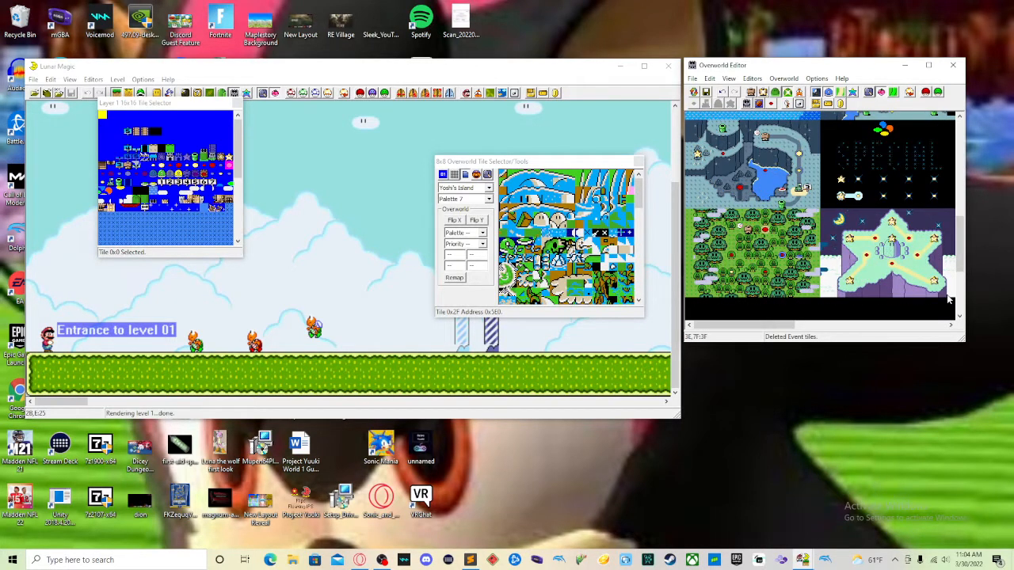
Open the Layer 2 event tile selector and advance the overworld to event 0x1 at the starting island
{"action": "scroll", "coordinate": [837, 271], "scroll_direction": "up", "scroll_amount": 5}
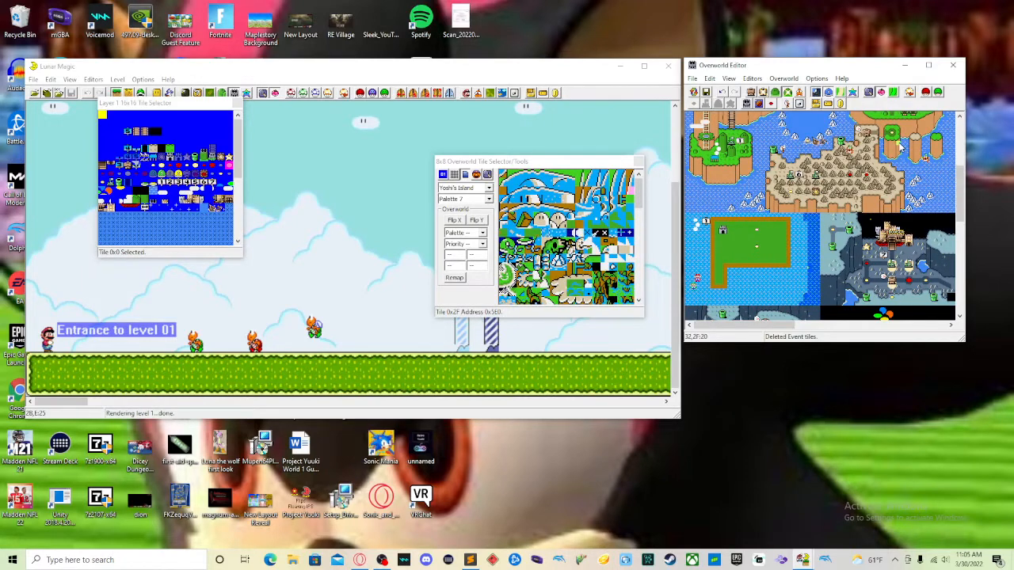
{"action": "left_click", "coordinate": [783, 78]}
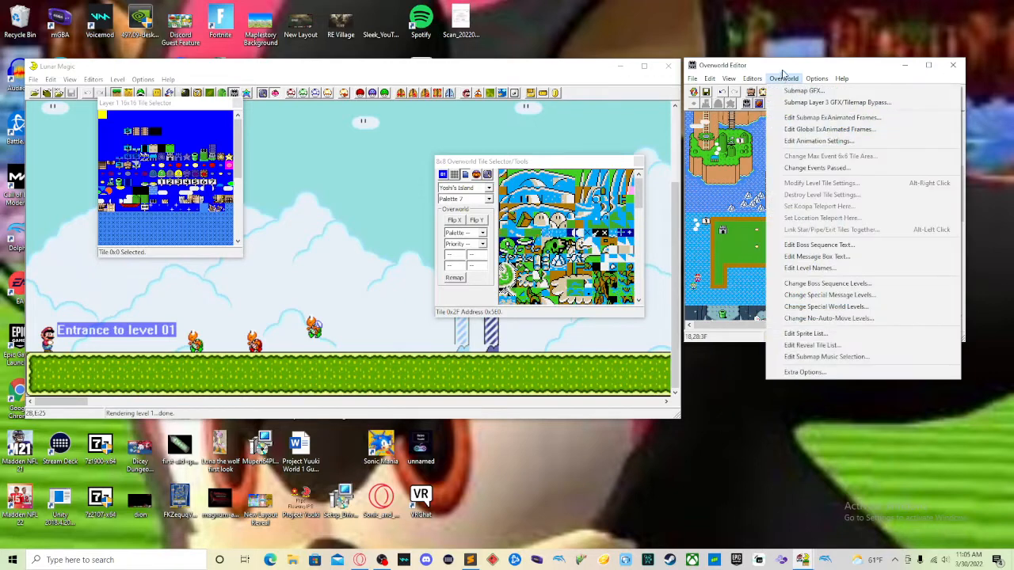
{"action": "left_click", "coordinate": [784, 78]}
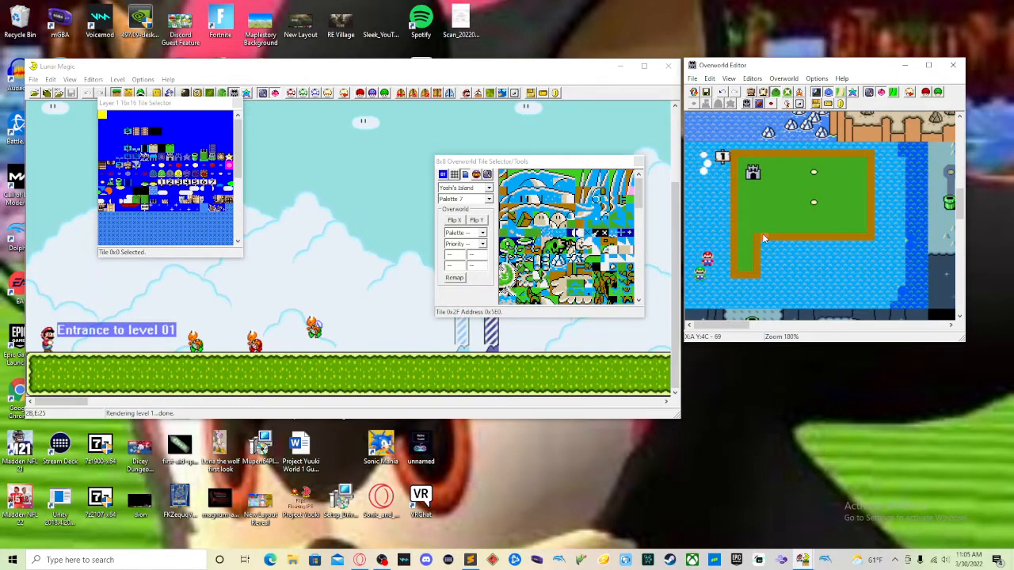
{"action": "left_click", "coordinate": [841, 96]}
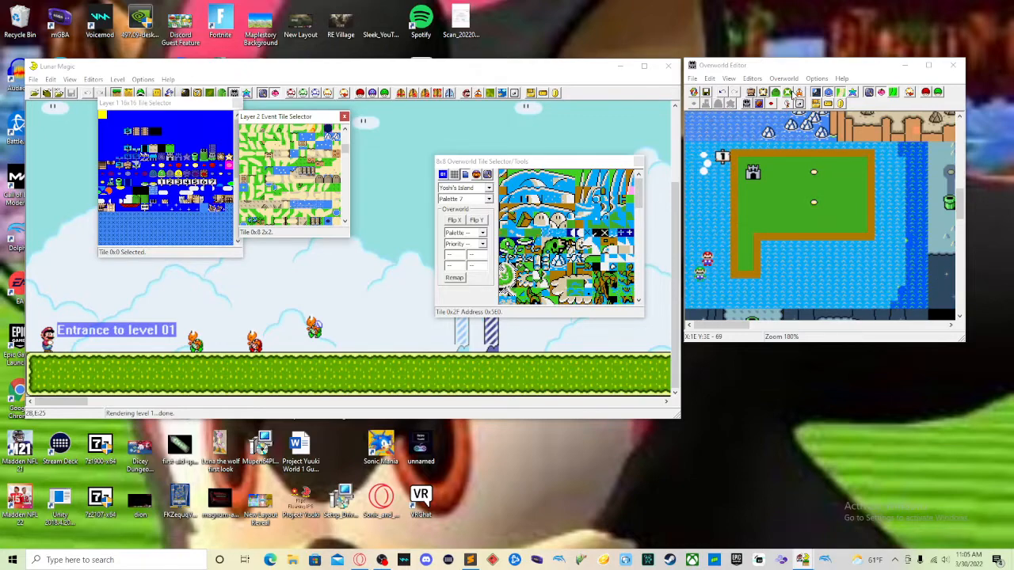
{"action": "left_click", "coordinate": [798, 92]}
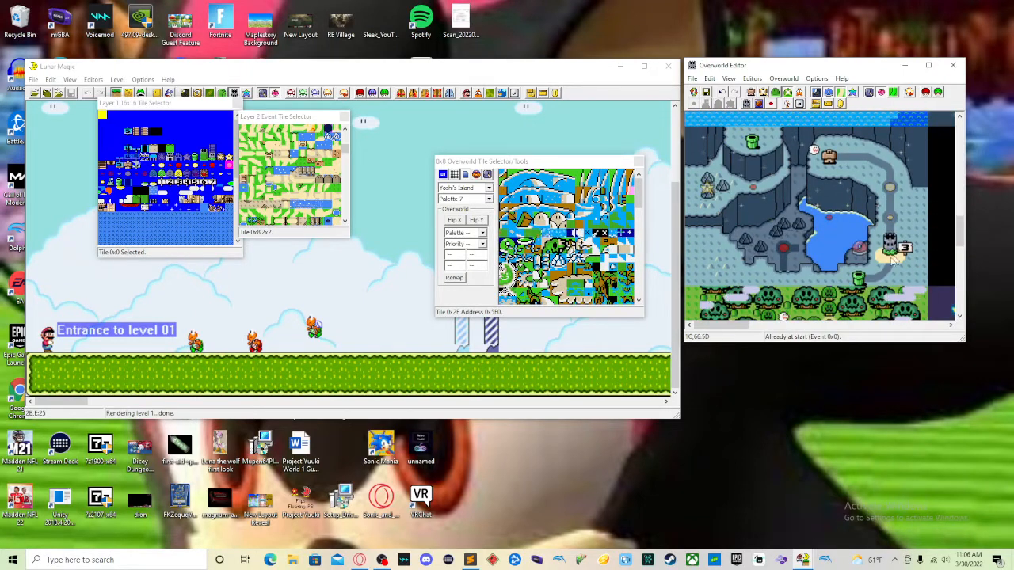
{"action": "scroll", "coordinate": [887, 258], "scroll_direction": "up", "scroll_amount": 5}
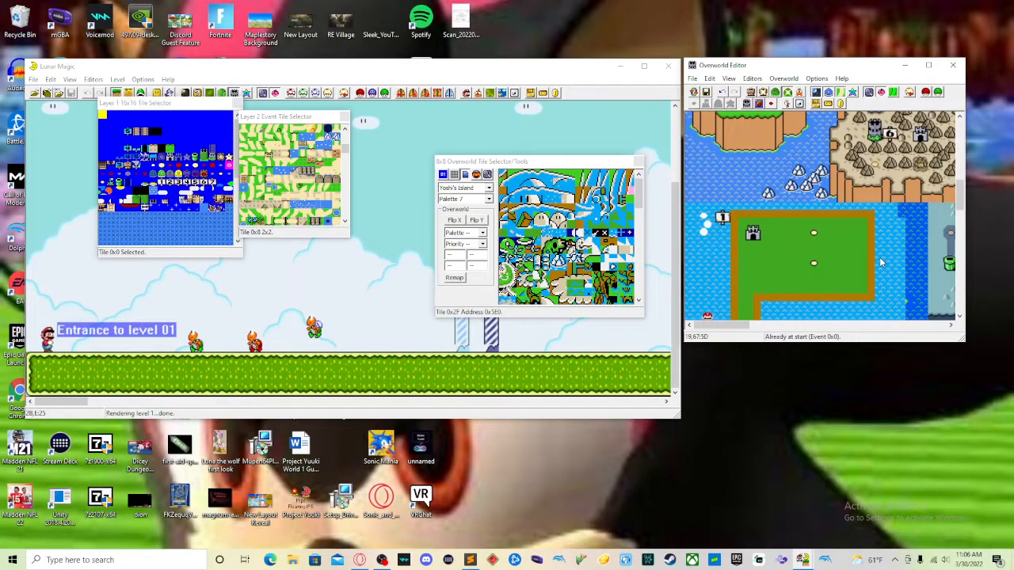
{"action": "left_click", "coordinate": [854, 255]}
{"action": "key", "text": "Page_Up"}
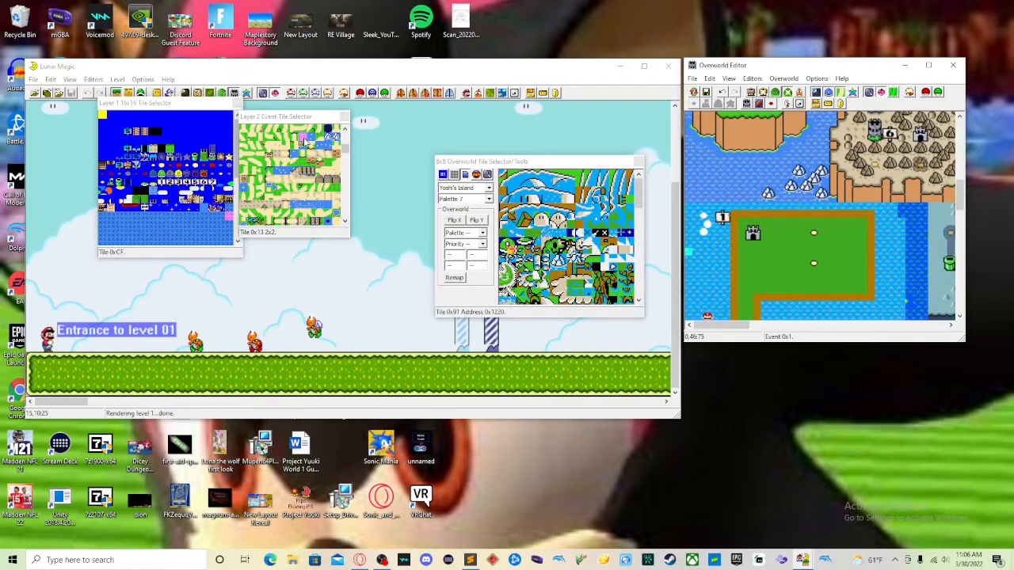
Enlarge the Layer 2 event tiles, zoom to 210%, move the selector beside the Layer 1 one, and find a vertical path tile
{"action": "scroll", "coordinate": [316, 137], "scroll_direction": "up", "scroll_amount": 2}
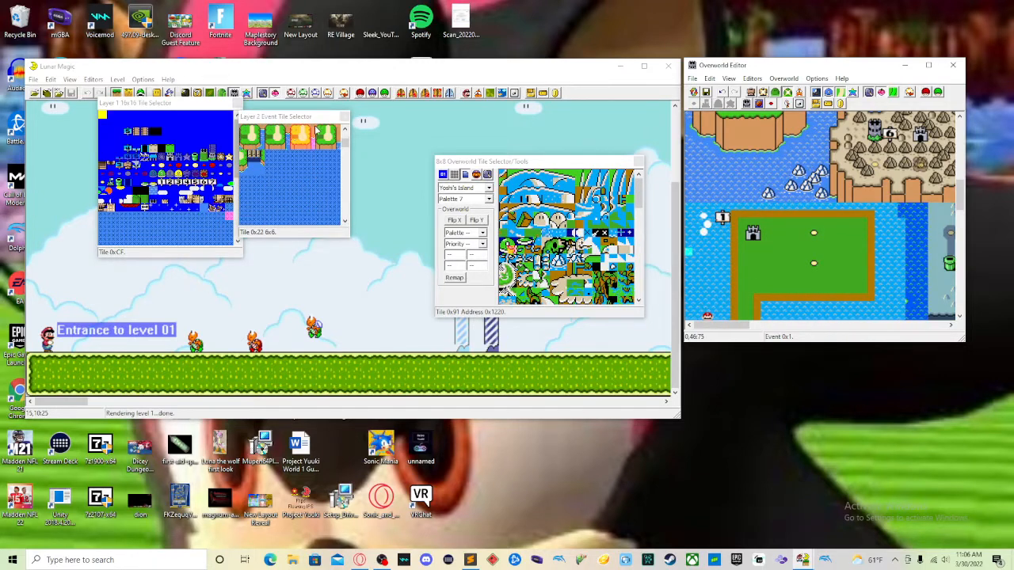
{"action": "left_click_drag", "start_coordinate": [301, 119], "coordinate": [365, 234]}
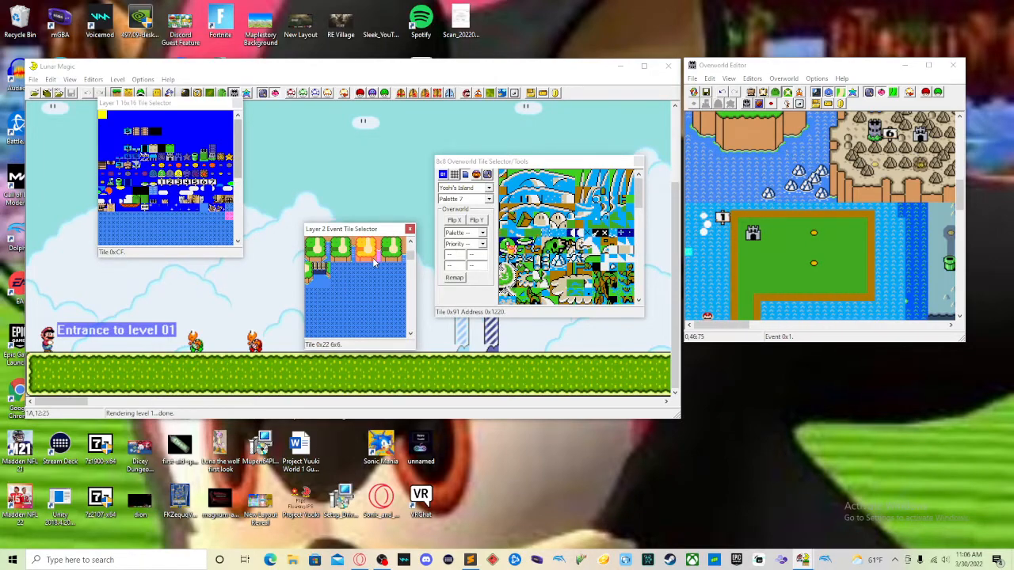
{"action": "key", "text": "ctrl+plus"}
{"action": "scroll", "coordinate": [375, 262], "scroll_direction": "up", "scroll_amount": 2, "text": "ctrl"}
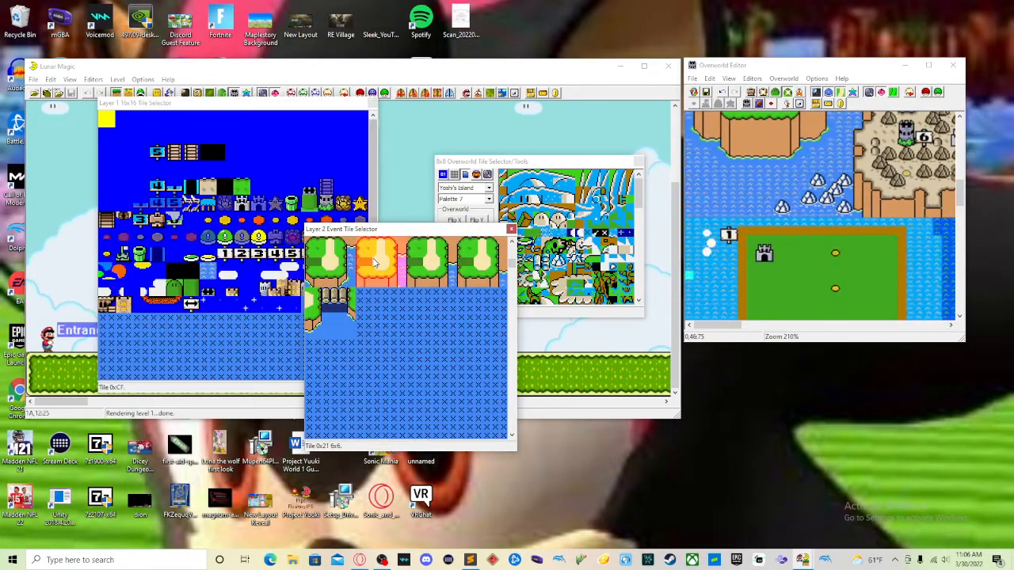
{"action": "left_click_drag", "start_coordinate": [383, 229], "coordinate": [454, 122]}
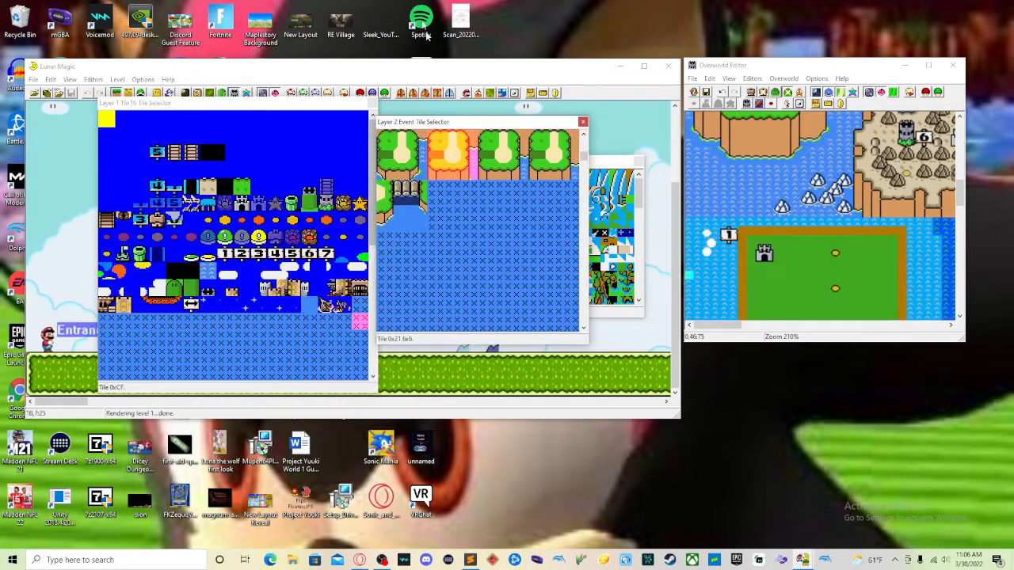
{"action": "scroll", "coordinate": [497, 162], "scroll_direction": "up", "scroll_amount": 3}
{"action": "scroll", "coordinate": [497, 163], "scroll_direction": "down", "scroll_amount": 6}
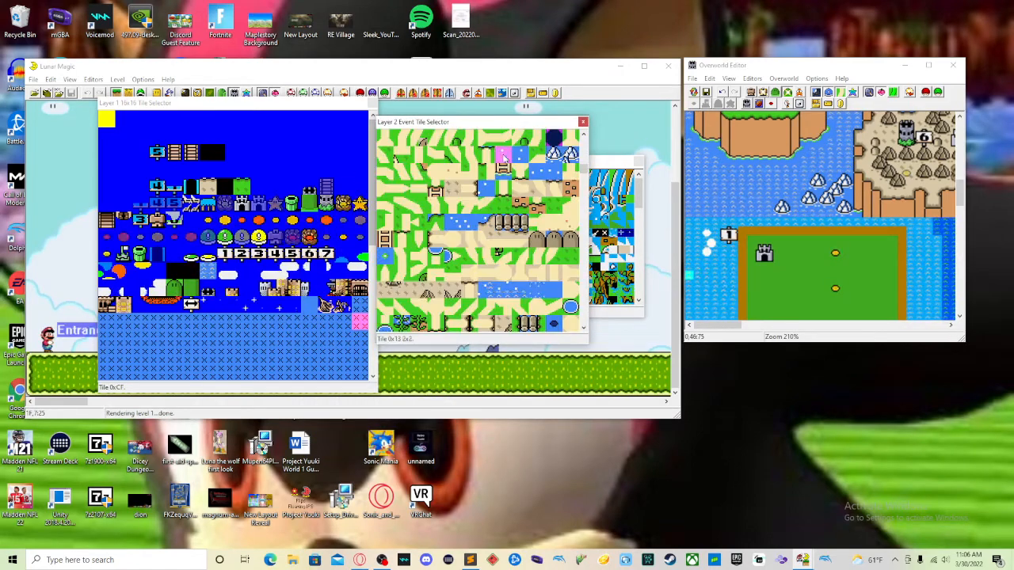
{"action": "scroll", "coordinate": [864, 231], "scroll_direction": "down", "scroll_amount": 1}
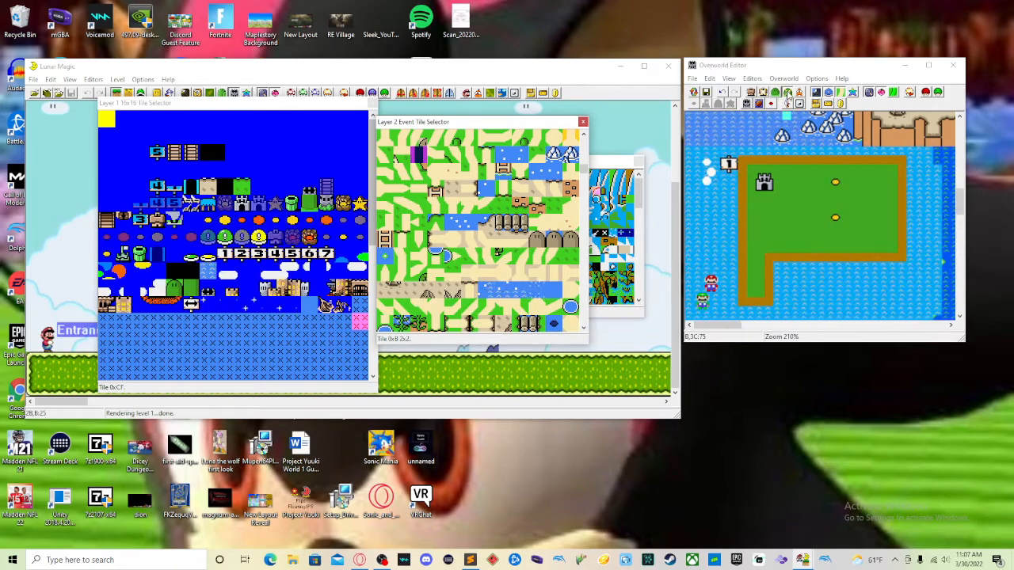
Place vertical path event tiles between the island's two yellow level tiles and add a rounded path end at the upper one
{"action": "left_click", "coordinate": [831, 206]}
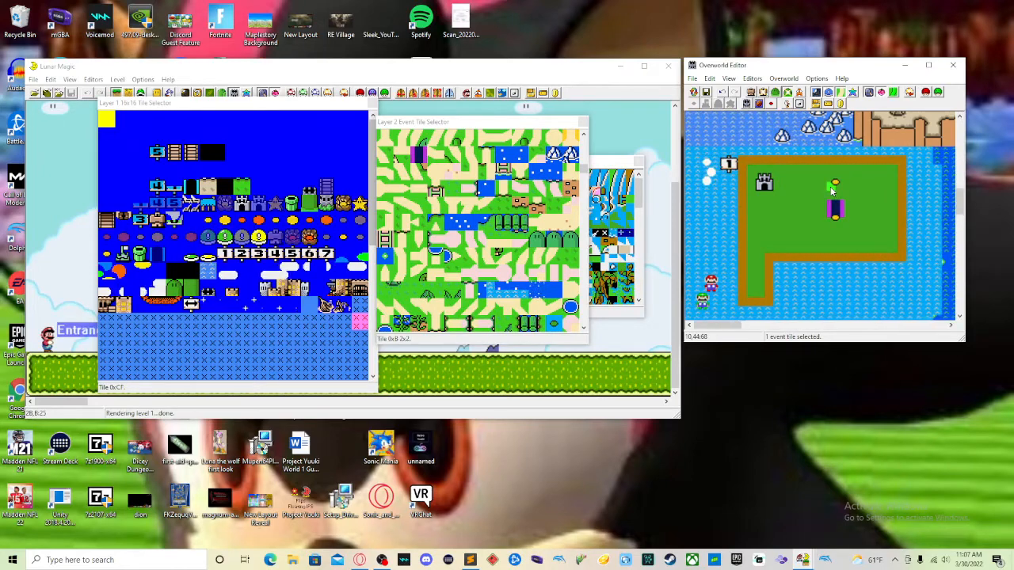
{"action": "left_click", "coordinate": [831, 188]}
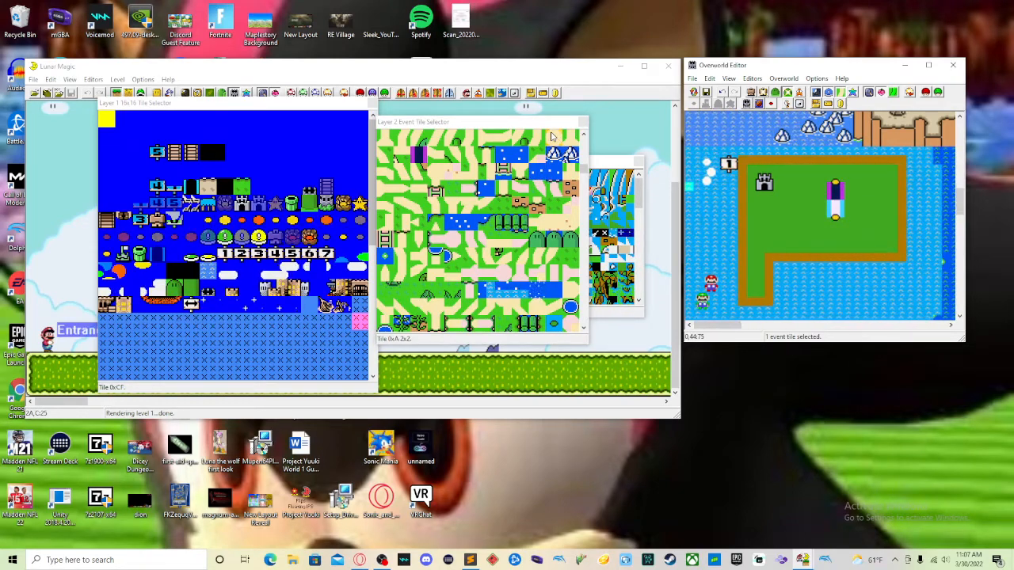
{"action": "left_click", "coordinate": [568, 152]}
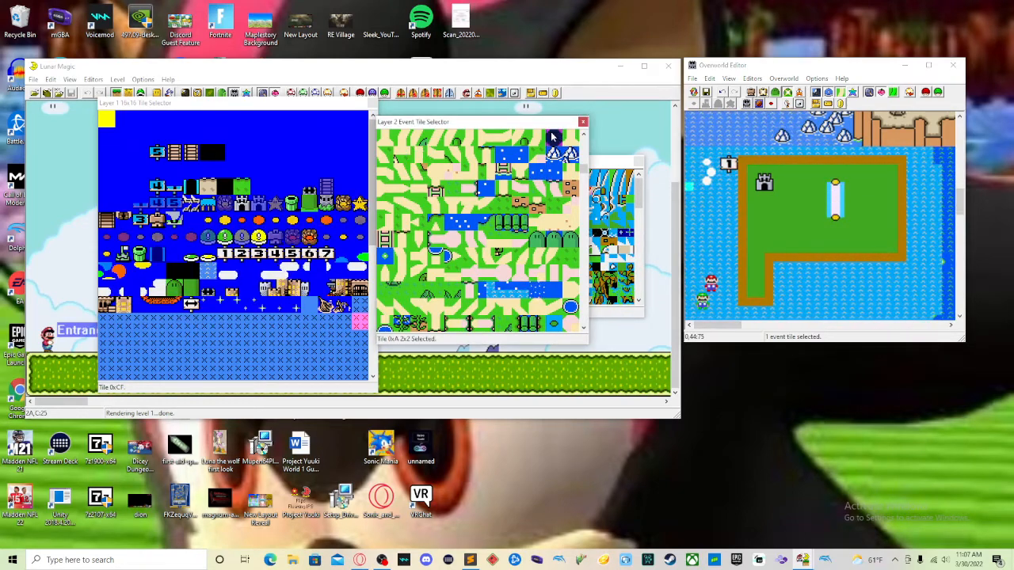
{"action": "left_click", "coordinate": [837, 182]}
{"action": "left_click", "coordinate": [867, 201]}
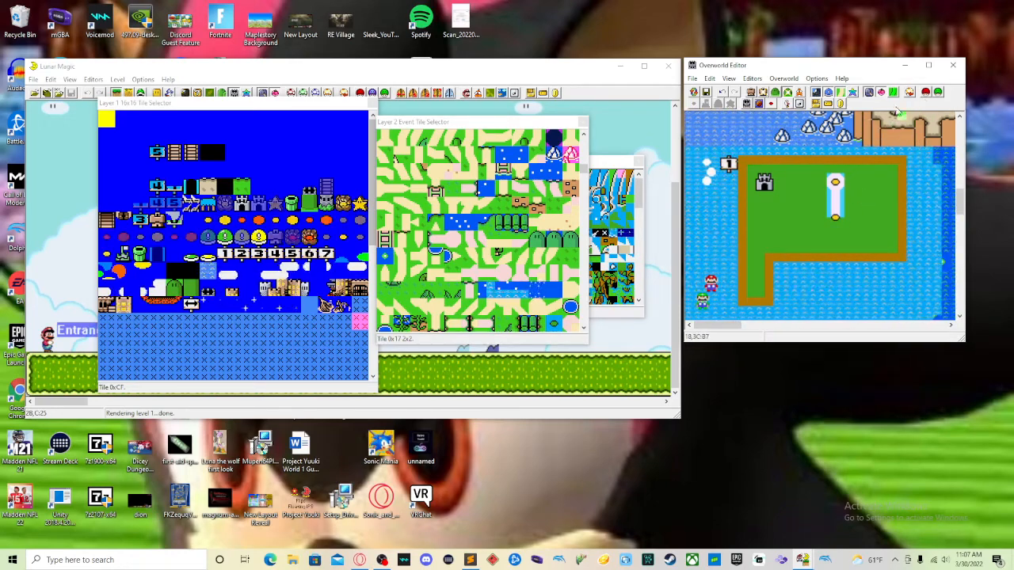
Switch to Layer 1 event editing and step back and forth between events 0x1 and 0x2 to check how the path is revealed
{"action": "left_click", "coordinate": [843, 96]}
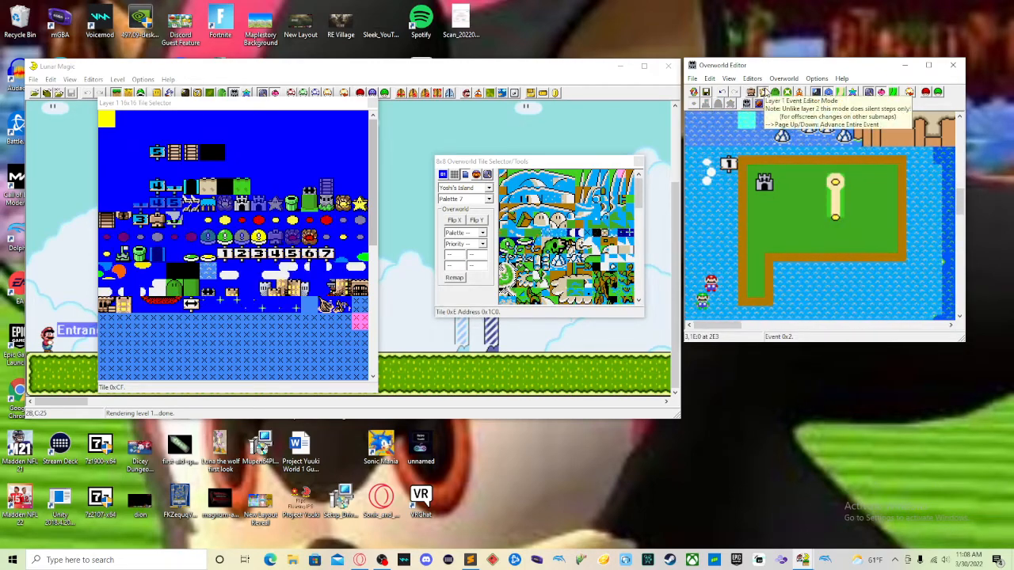
{"action": "left_click", "coordinate": [763, 91]}
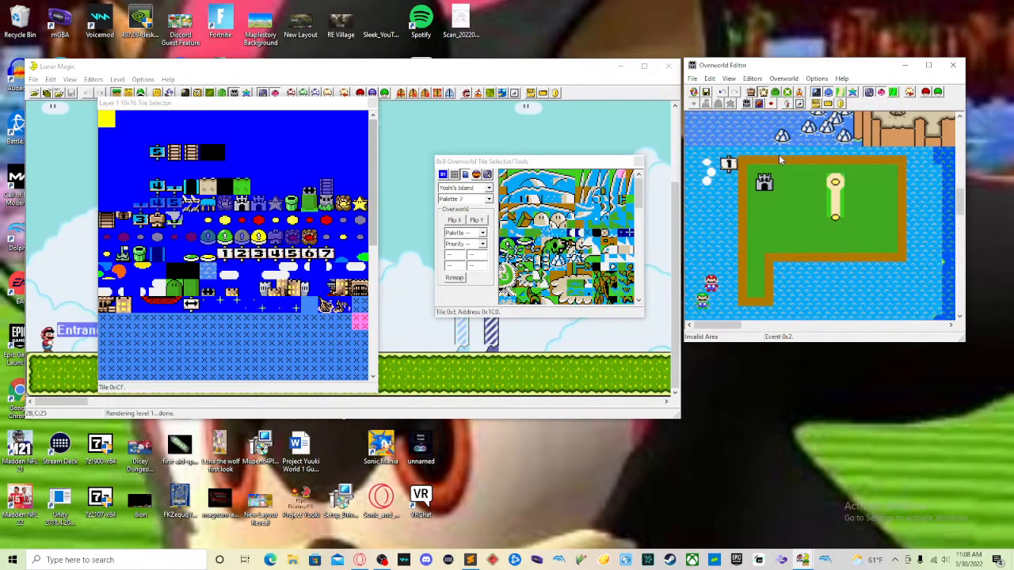
{"action": "key", "text": "Page_Down"}
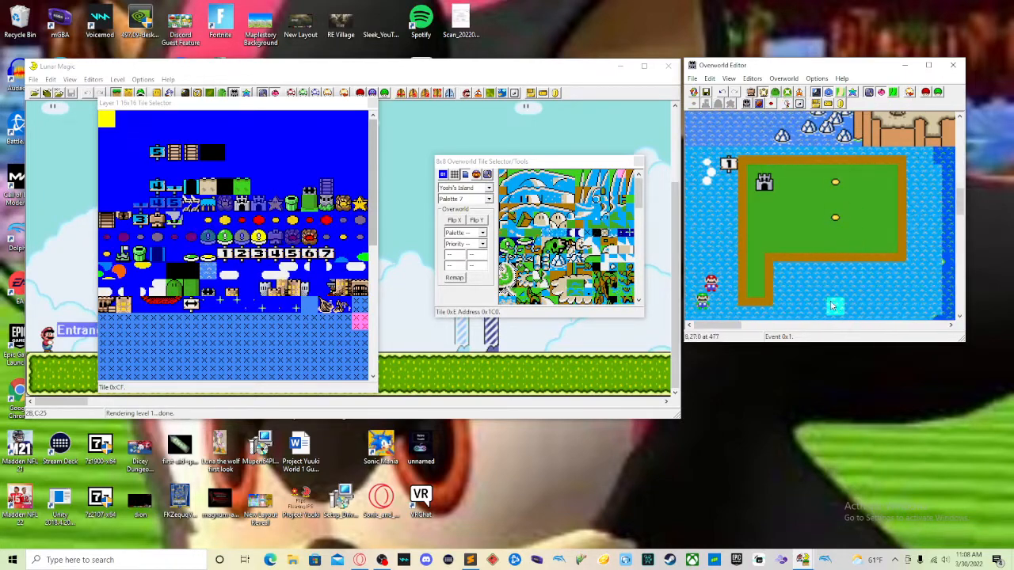
{"action": "key", "text": "Page_Up"}
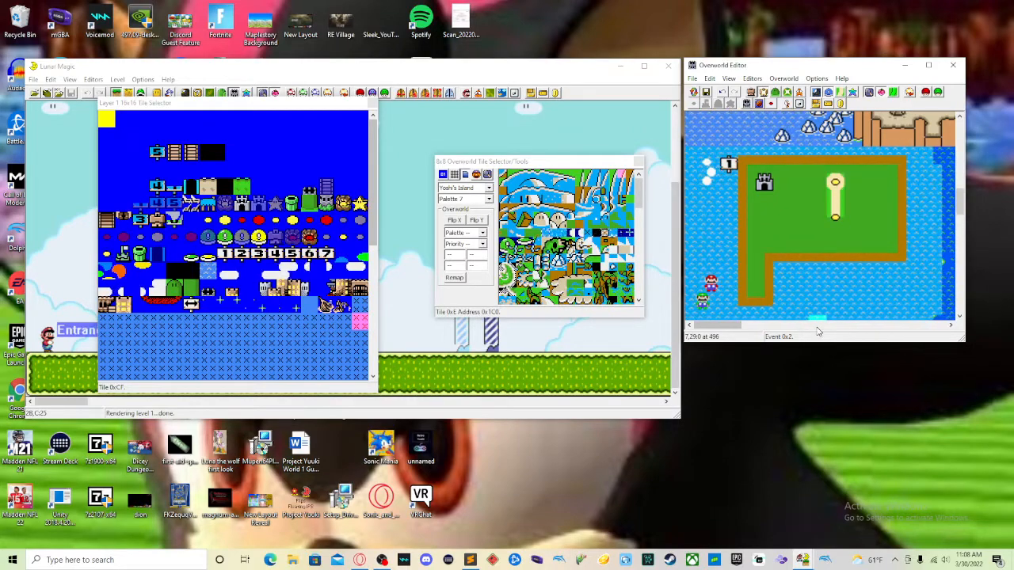
{"action": "key", "text": "Page_Down"}
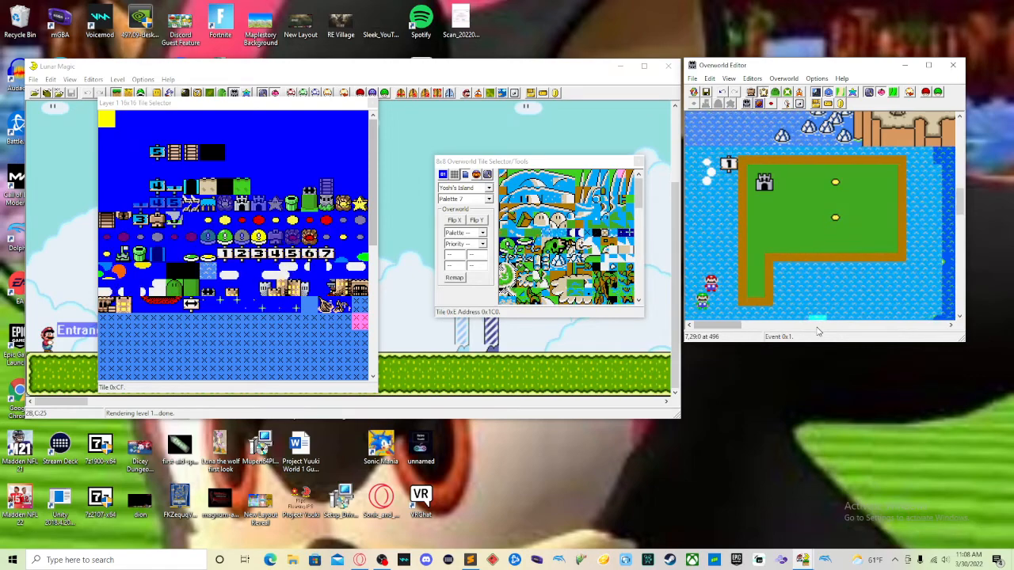
{"action": "key", "text": "Page_Up"}
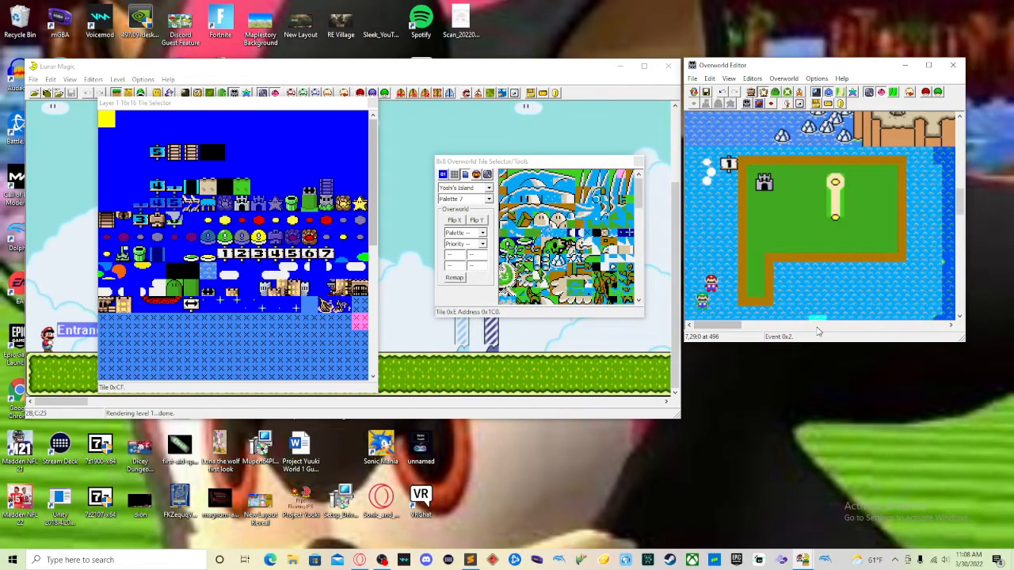
{"action": "key", "text": "Page_Down"}
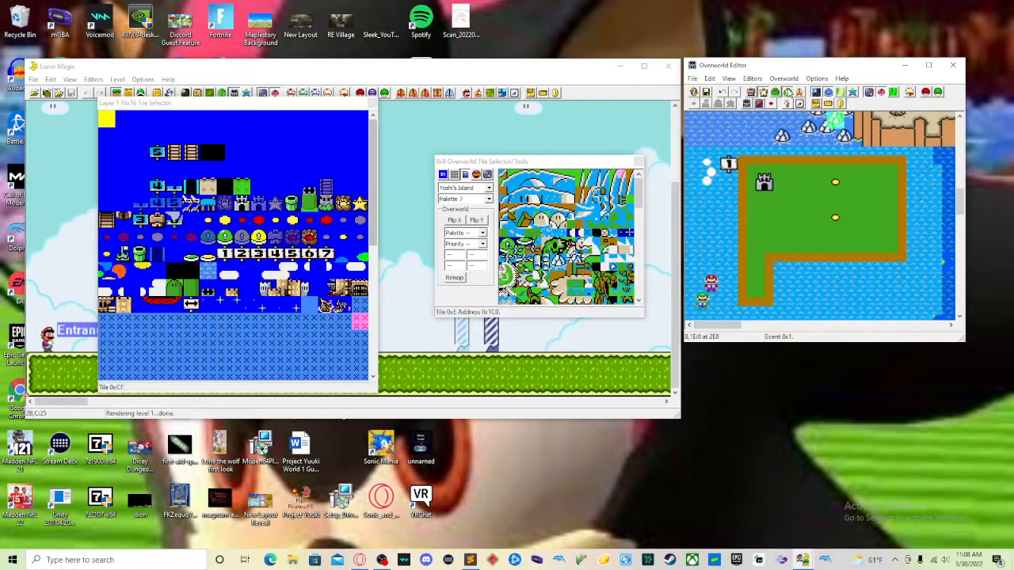
Return to Layer 2 event editing and step through the events to examine the island path tiles' reveal
{"action": "left_click", "coordinate": [787, 92]}
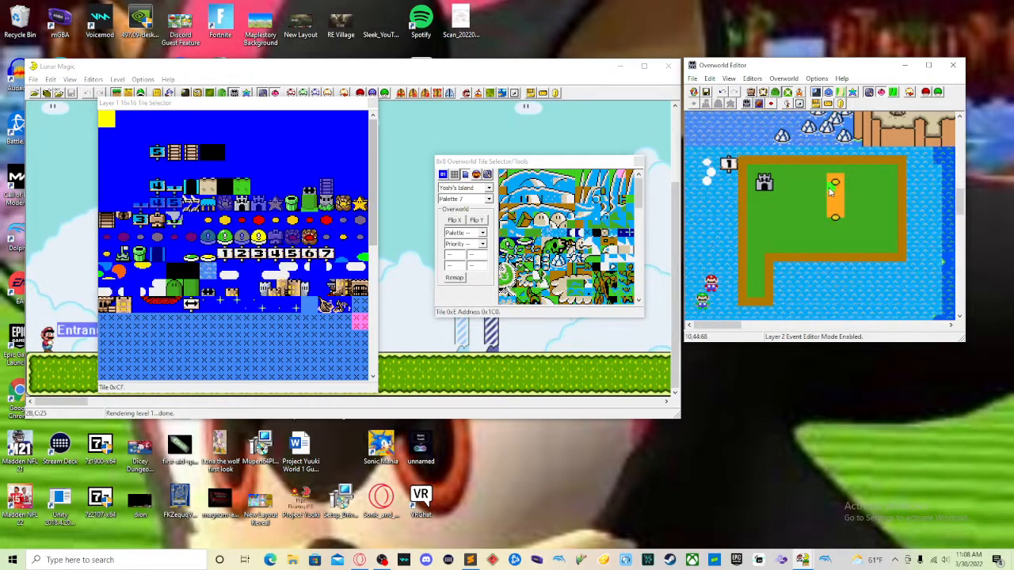
{"action": "key", "text": "Page_Down"}
{"action": "key", "text": "Page_Up"}
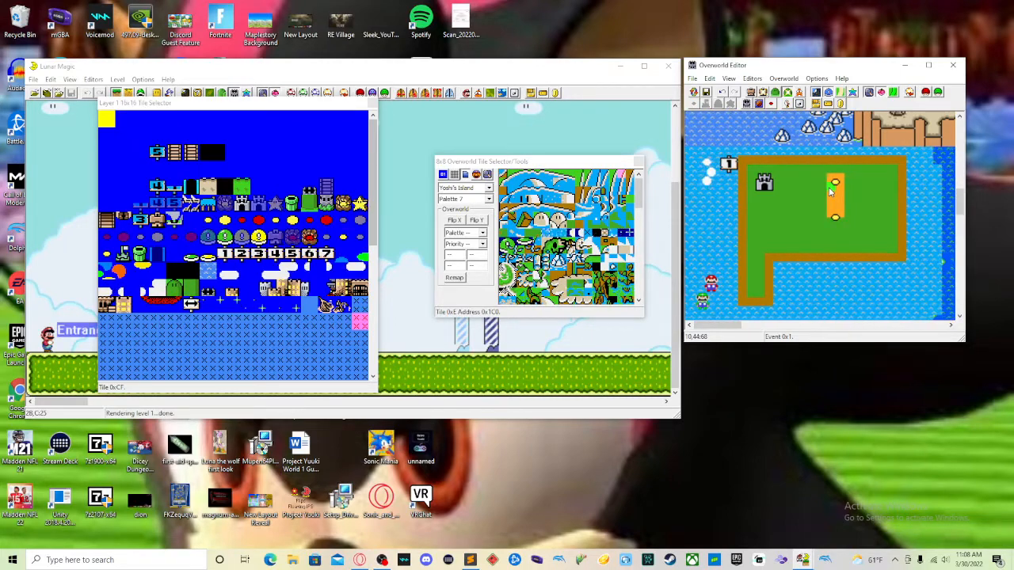
{"action": "key", "text": "Home"}
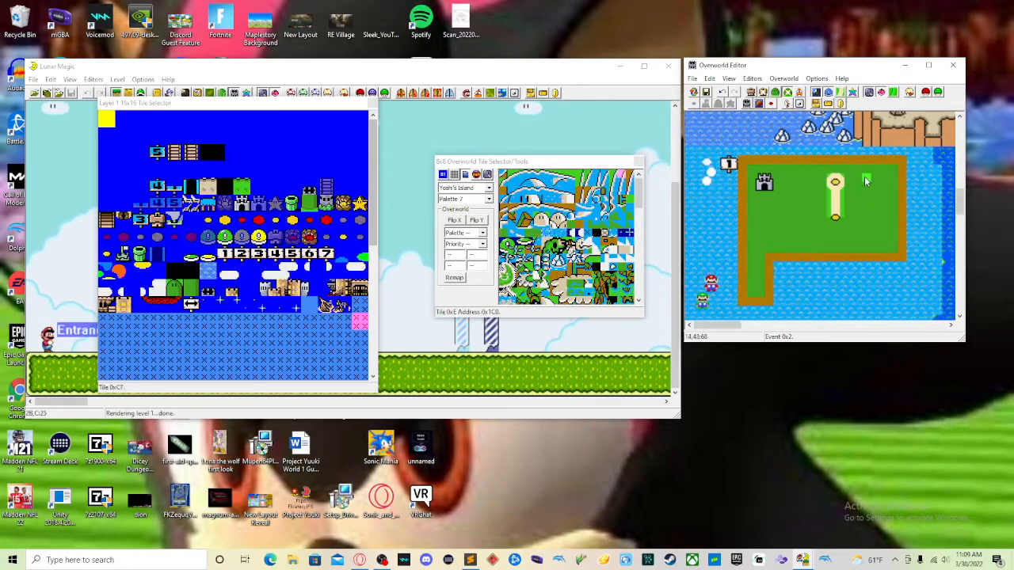
Switch to sprite editing and move Mario's starting position onto the lower yellow level tile on the island
{"action": "left_click", "coordinate": [800, 92]}
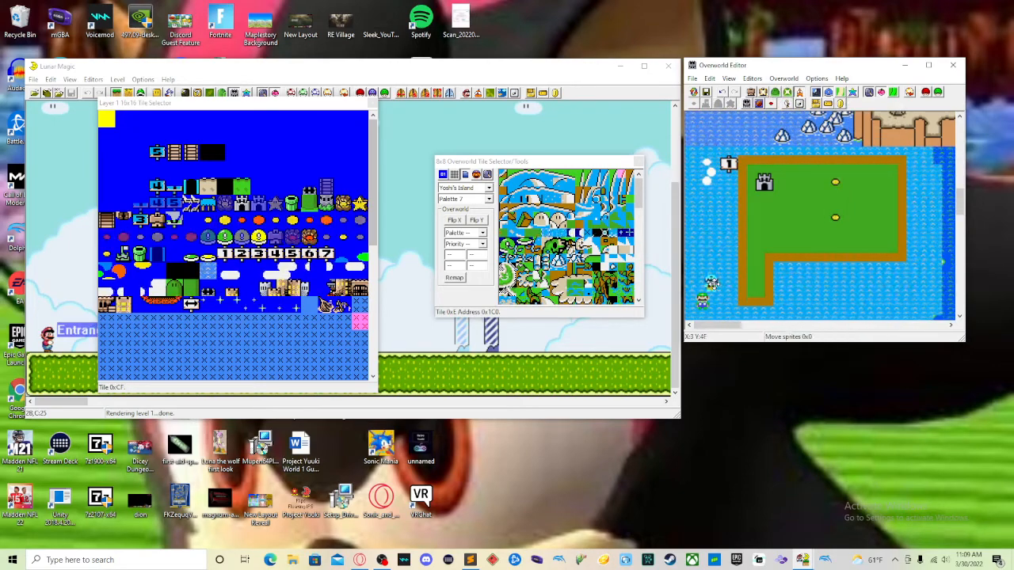
{"action": "left_click_drag", "start_coordinate": [711, 281], "coordinate": [838, 224]}
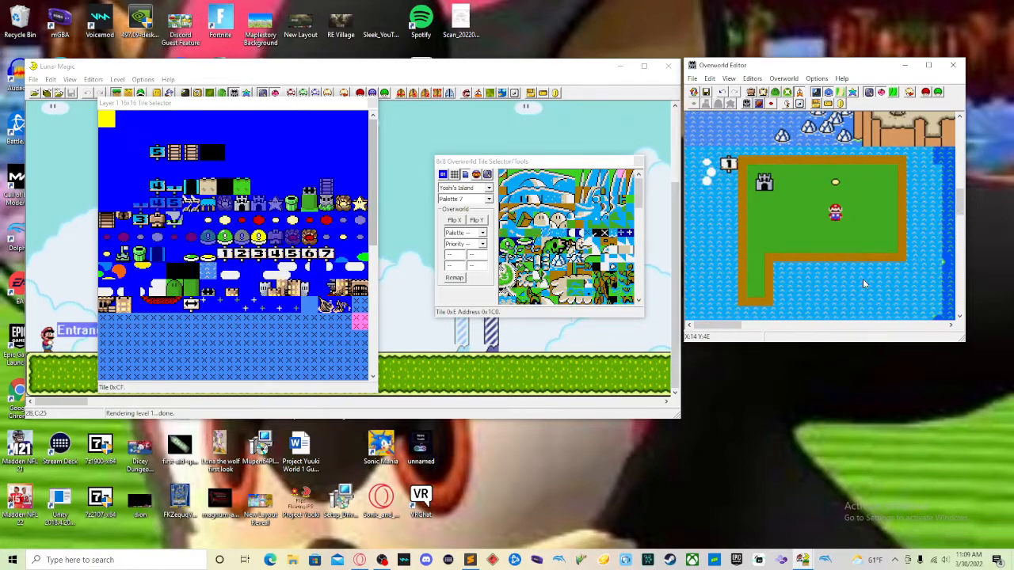
Show the Layer 1 path tiles and place vertical path tile 0x10 between the island's two yellow level tiles
{"action": "left_click", "coordinate": [893, 93]}
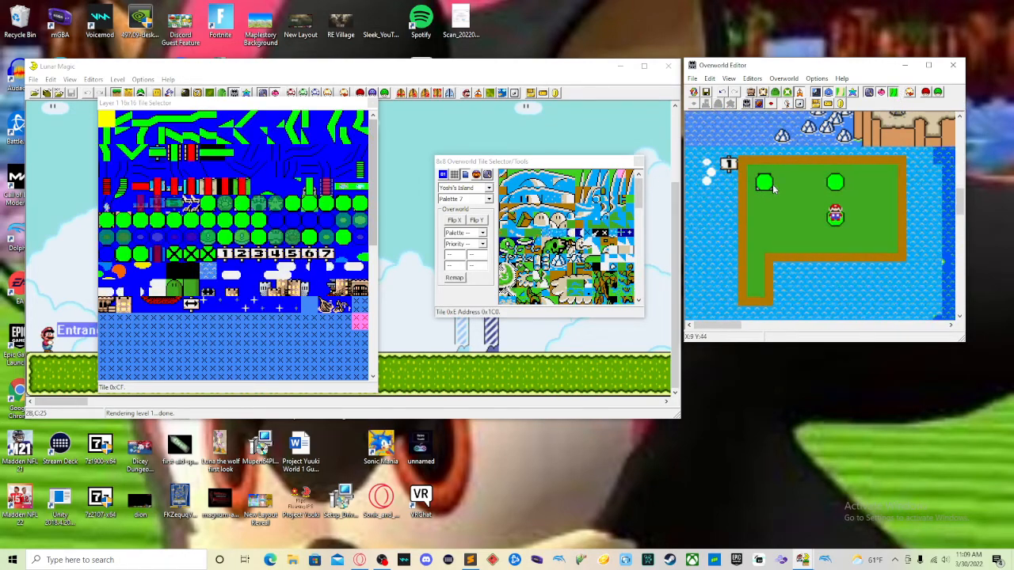
{"action": "left_click", "coordinate": [311, 156]}
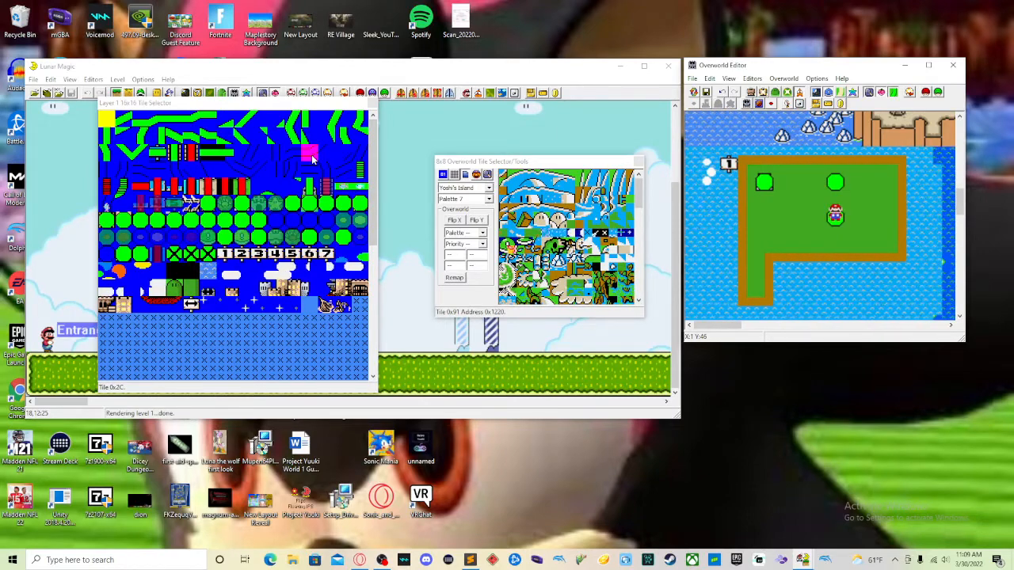
{"action": "left_click", "coordinate": [361, 152]}
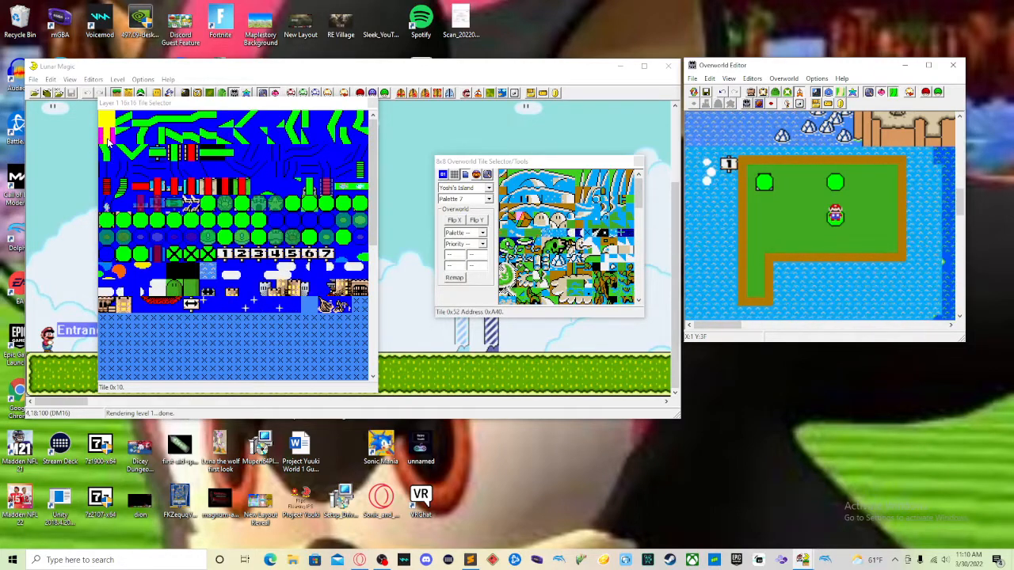
{"action": "left_click", "coordinate": [110, 141]}
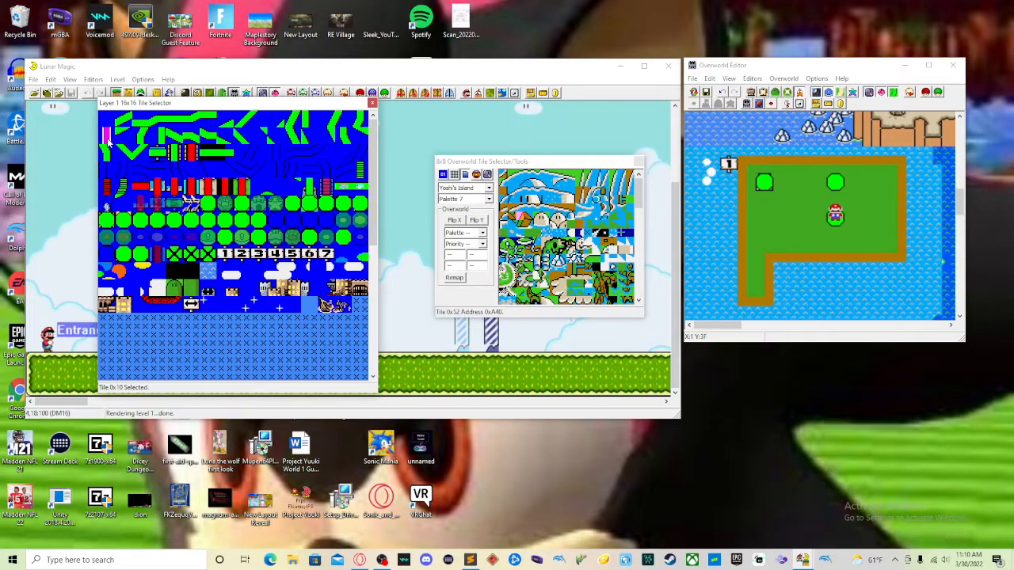
{"action": "right_click", "coordinate": [833, 203]}
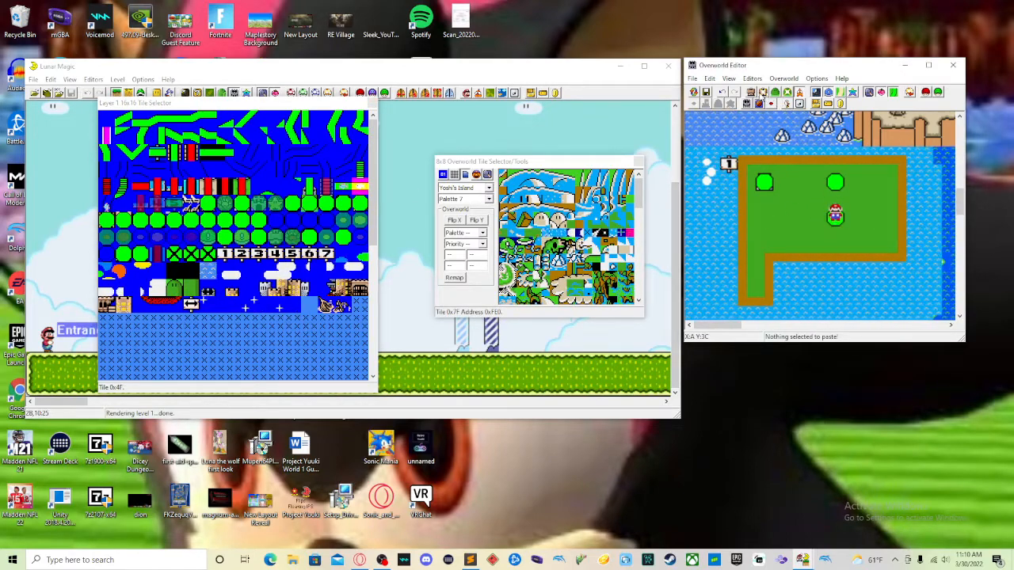
{"action": "left_click", "coordinate": [850, 200]}
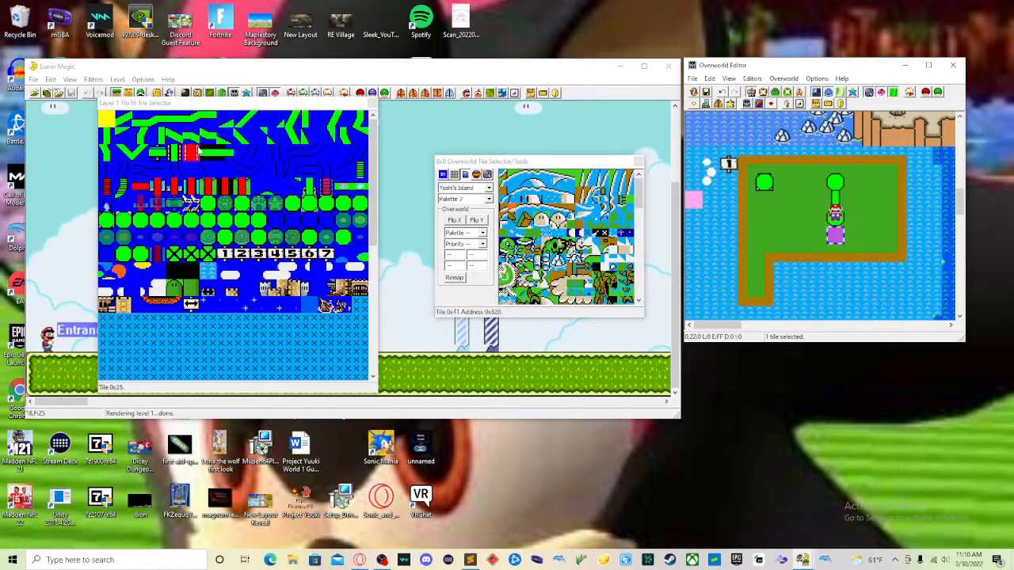
Connect the upper level tile to the castle with horizontal path tile 0x4 and save the overworld to the ROM
{"action": "left_click", "coordinate": [175, 119]}
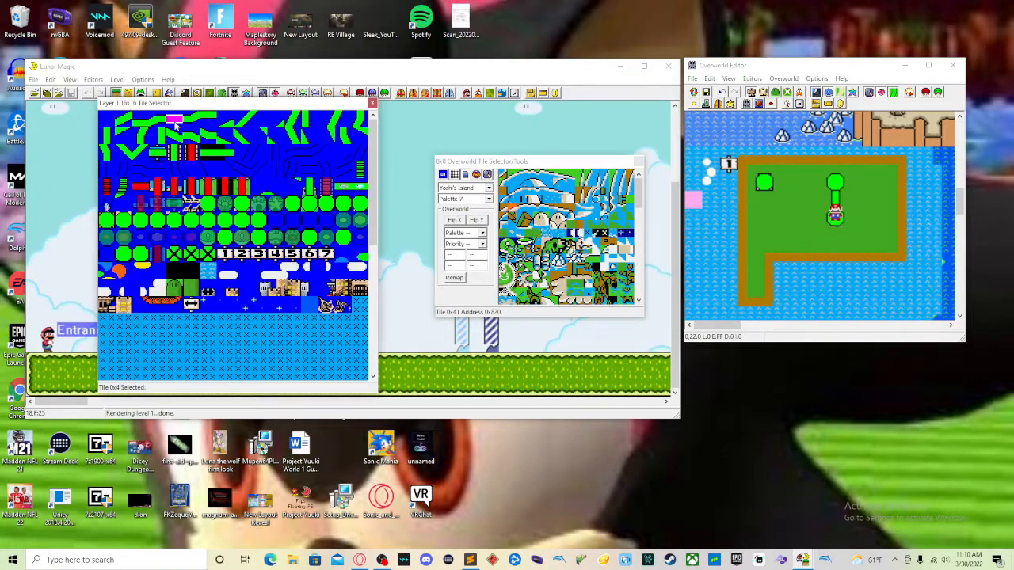
{"action": "left_click", "coordinate": [802, 185]}
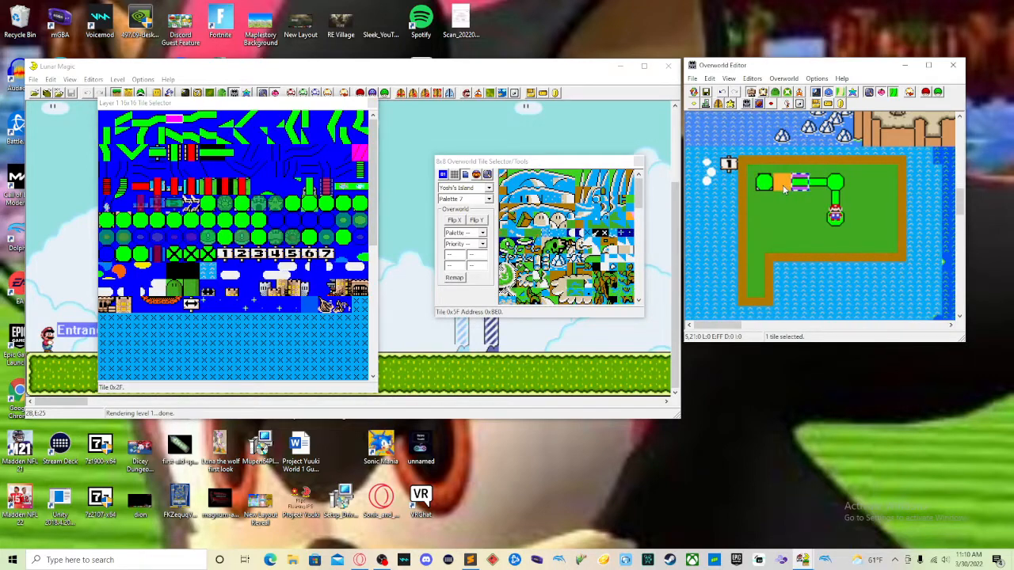
{"action": "left_click", "coordinate": [800, 217]}
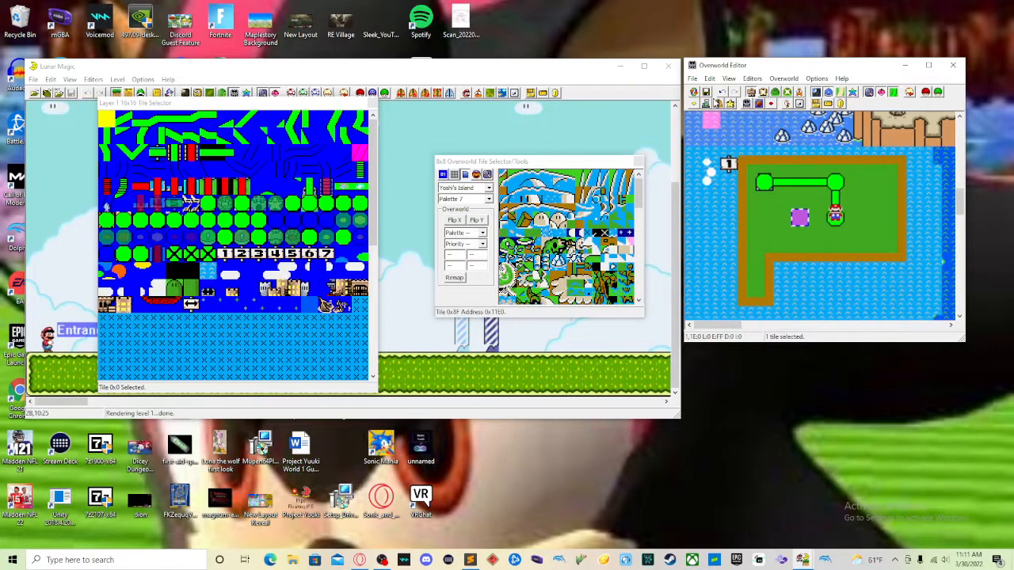
{"action": "left_click", "coordinate": [706, 93]}
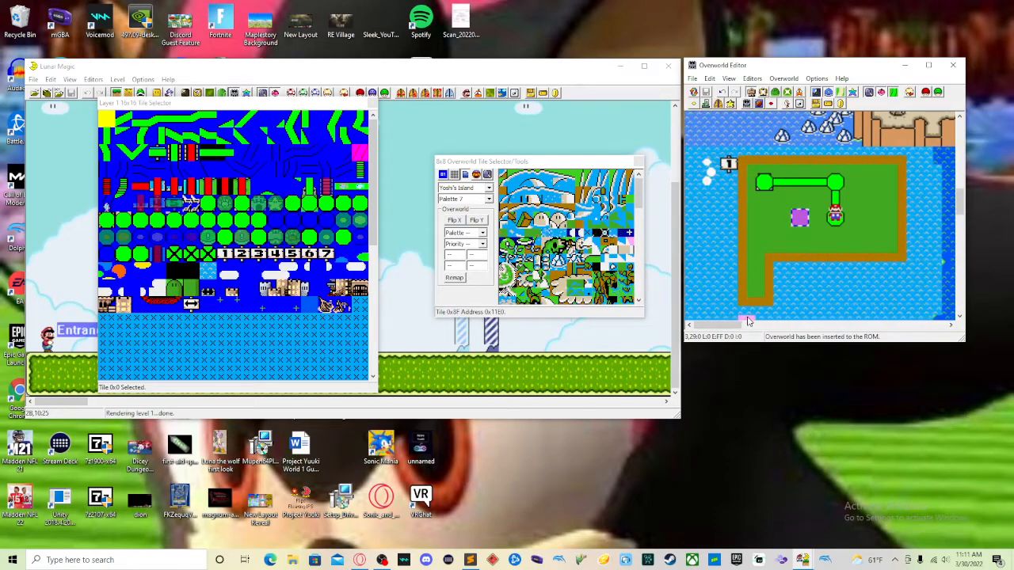
Hide the path tiles and move Mario's start sprite off the lower level tile toward the island's lower-left area
{"action": "left_click", "coordinate": [861, 194]}
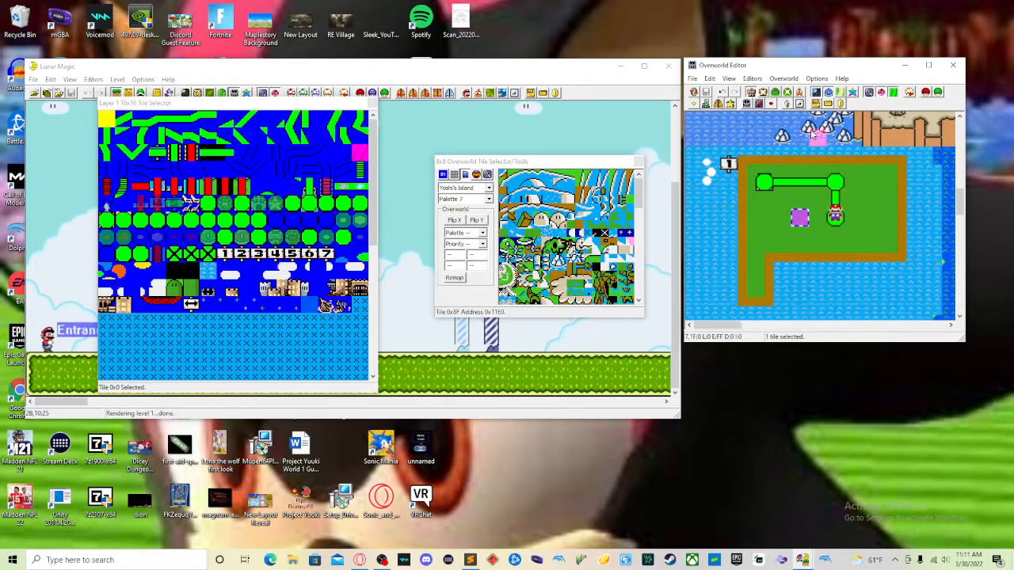
{"action": "left_click", "coordinate": [893, 92]}
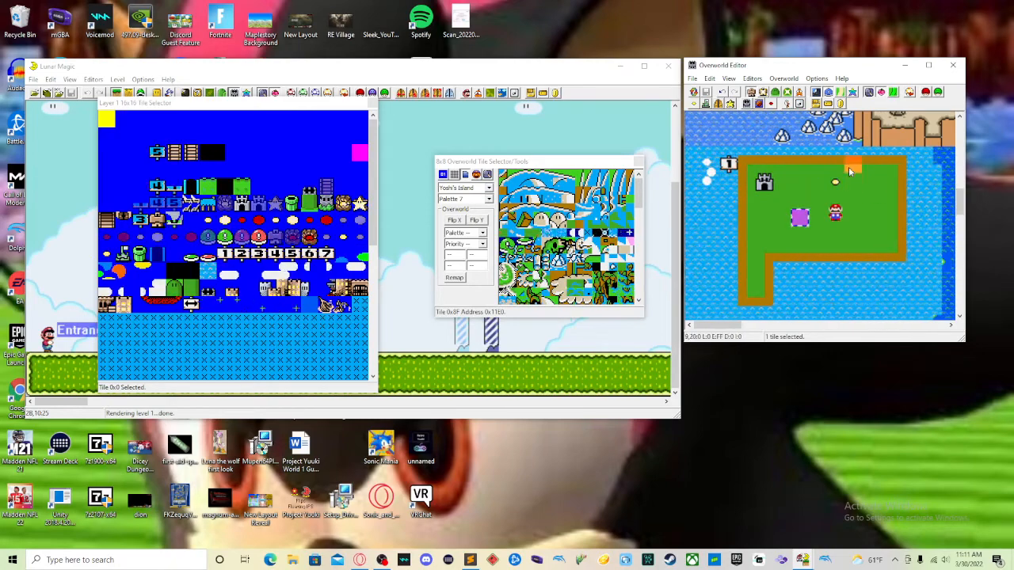
{"action": "left_click", "coordinate": [800, 93]}
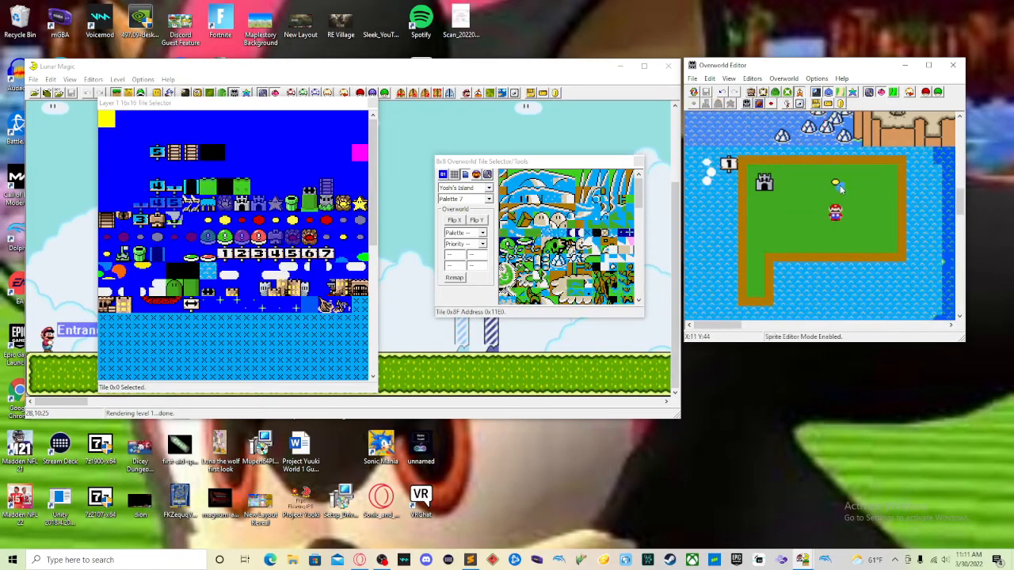
{"action": "left_click_drag", "start_coordinate": [765, 234], "coordinate": [757, 243]}
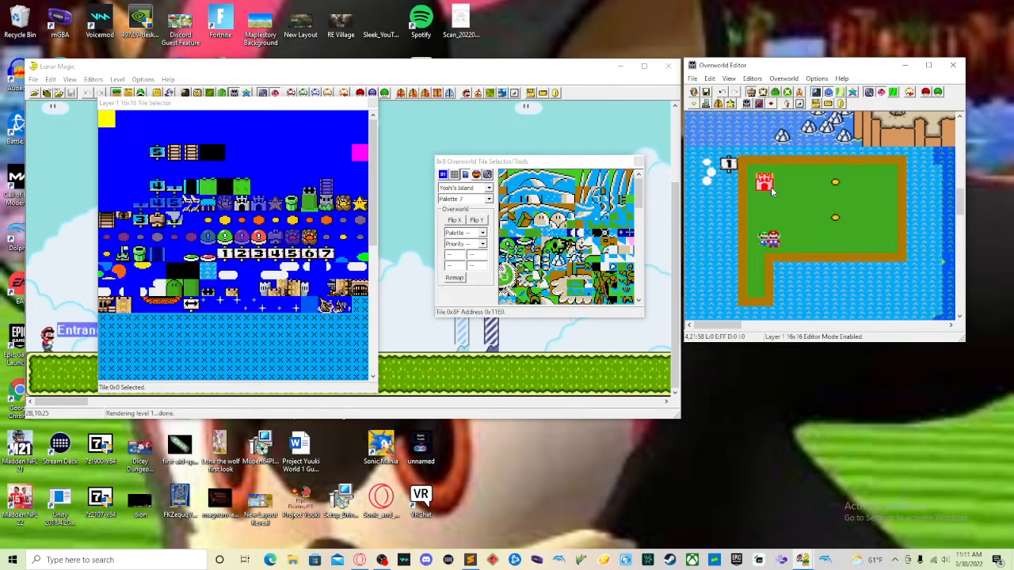
Assign Level 1 and base event Event 1 to the lower yellow level tile in its level tile settings
{"action": "right_click", "coordinate": [835, 221]}
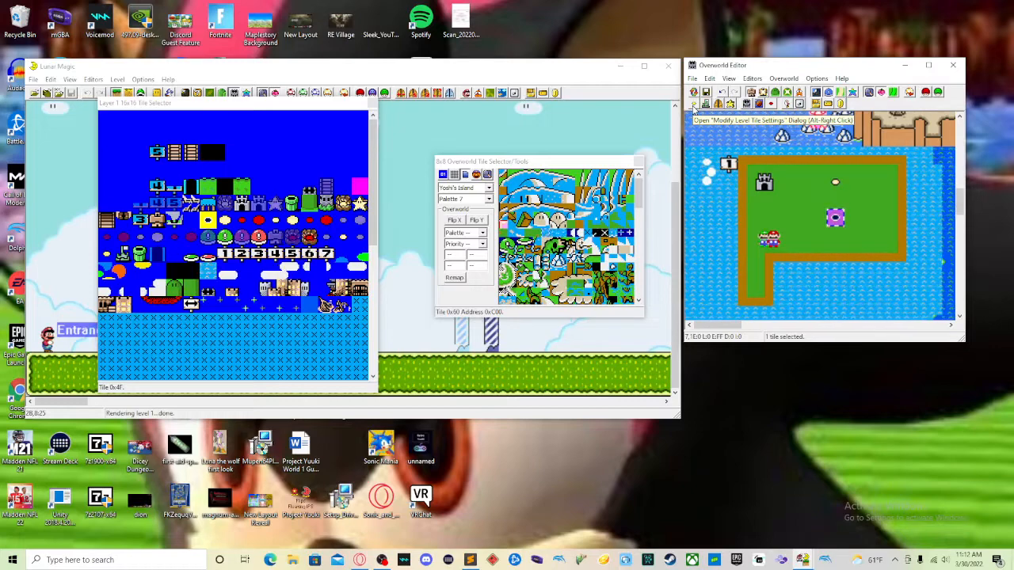
{"action": "left_click", "coordinate": [693, 109]}
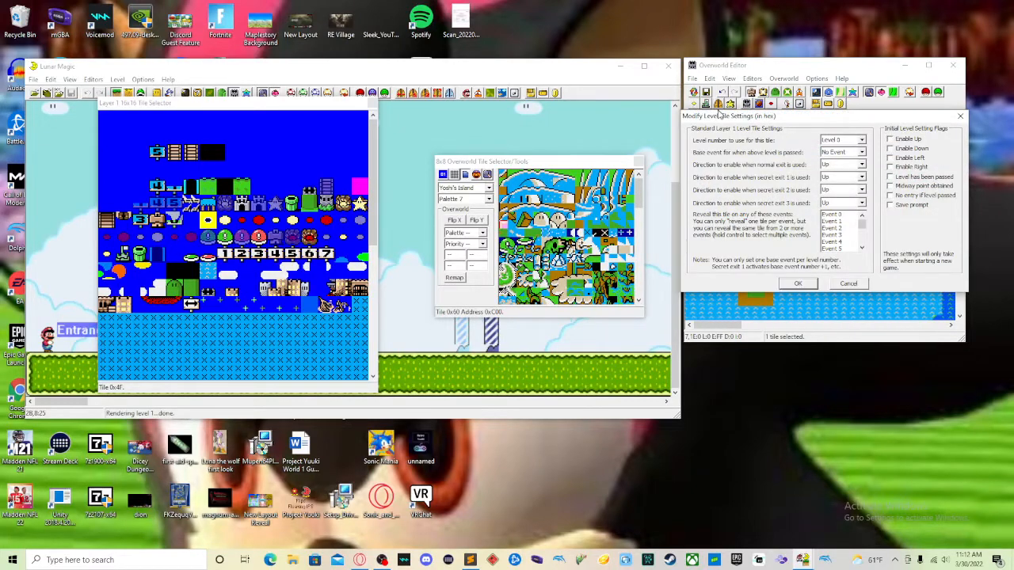
{"action": "left_click_drag", "start_coordinate": [718, 116], "coordinate": [408, 268]}
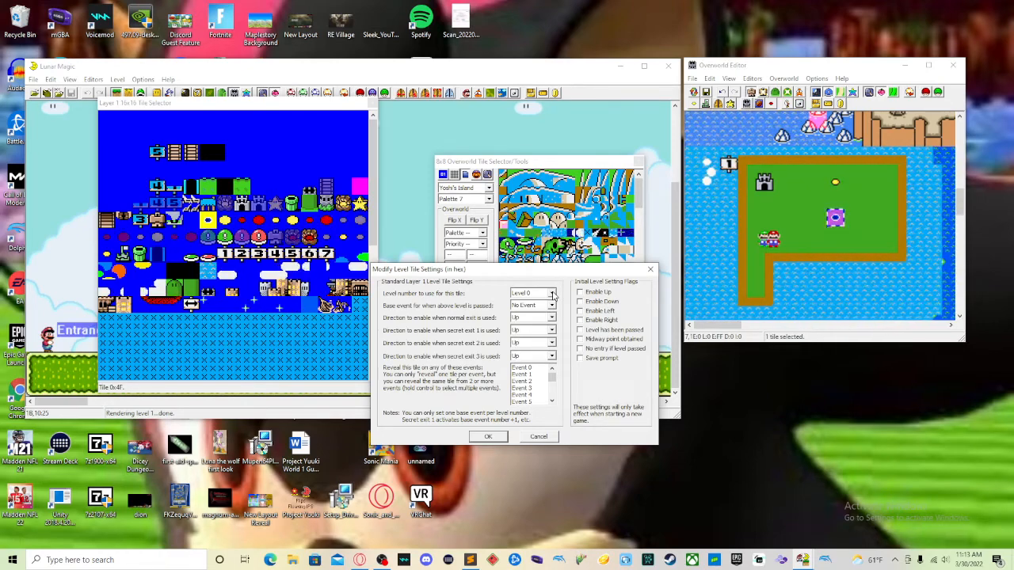
{"action": "left_click", "coordinate": [553, 294]}
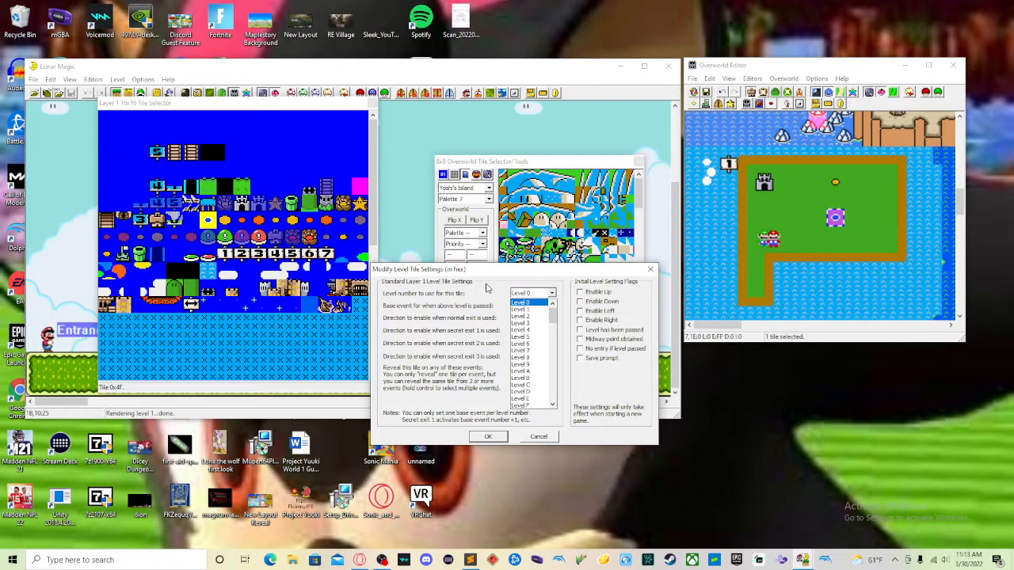
{"action": "left_click", "coordinate": [537, 309]}
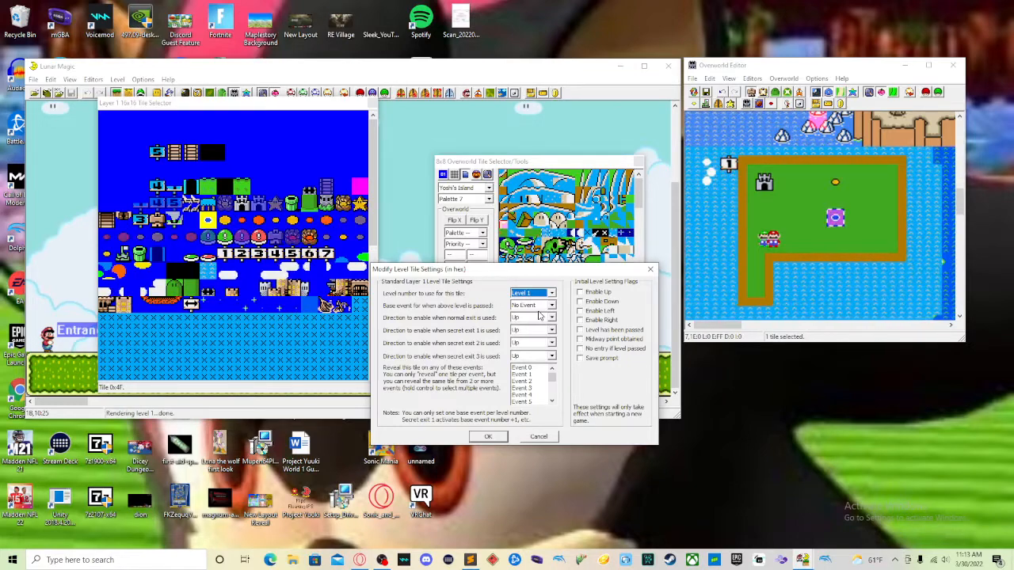
{"action": "left_click", "coordinate": [539, 306]}
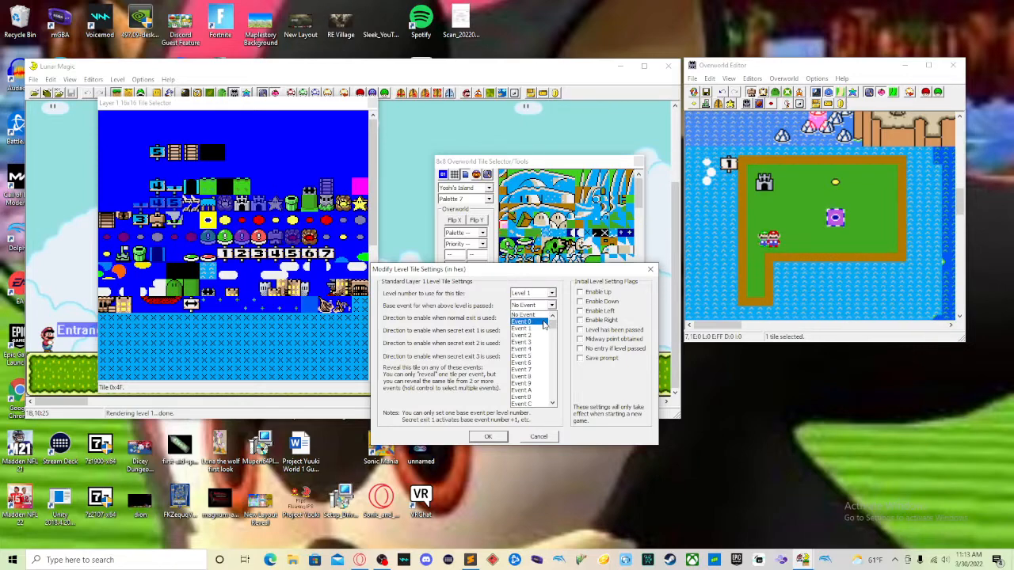
{"action": "left_click", "coordinate": [543, 331]}
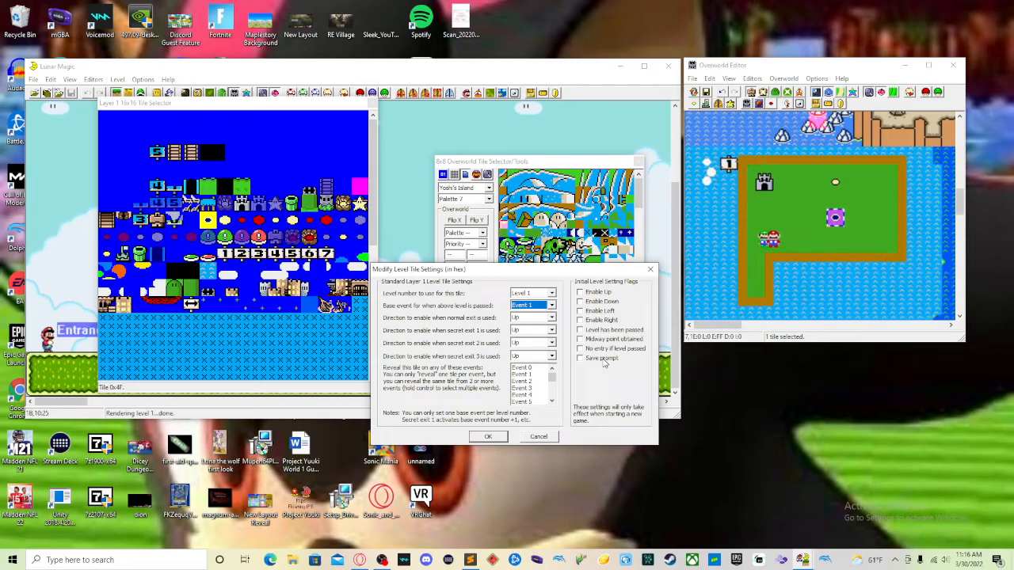
{"action": "left_click", "coordinate": [601, 359]}
{"action": "left_click", "coordinate": [487, 437]}
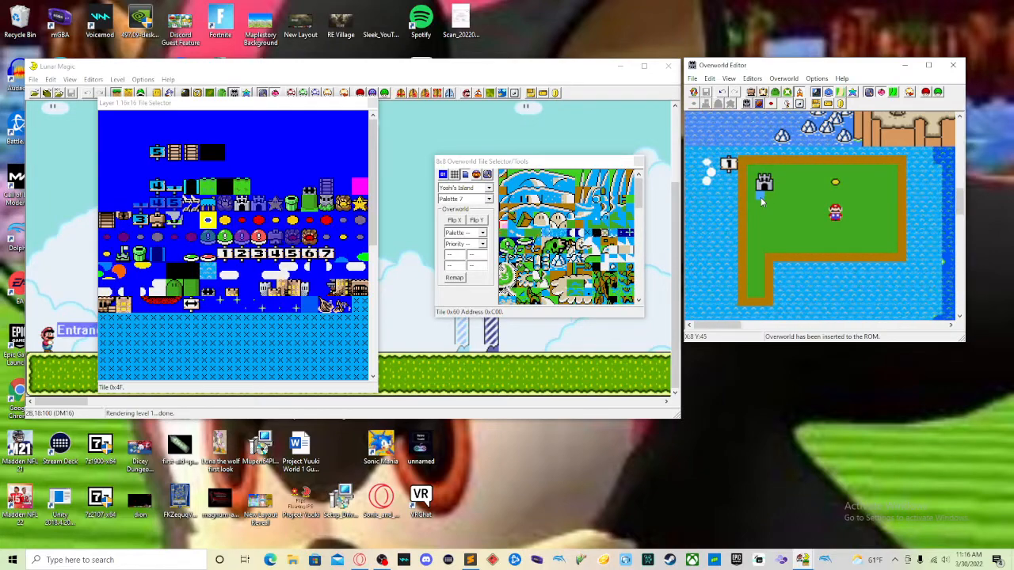
Close the 8x8 overworld tile selector and the Layer 1 16x16 tile selector to return to the level view
{"action": "left_click_drag", "start_coordinate": [760, 202], "coordinate": [809, 161]}
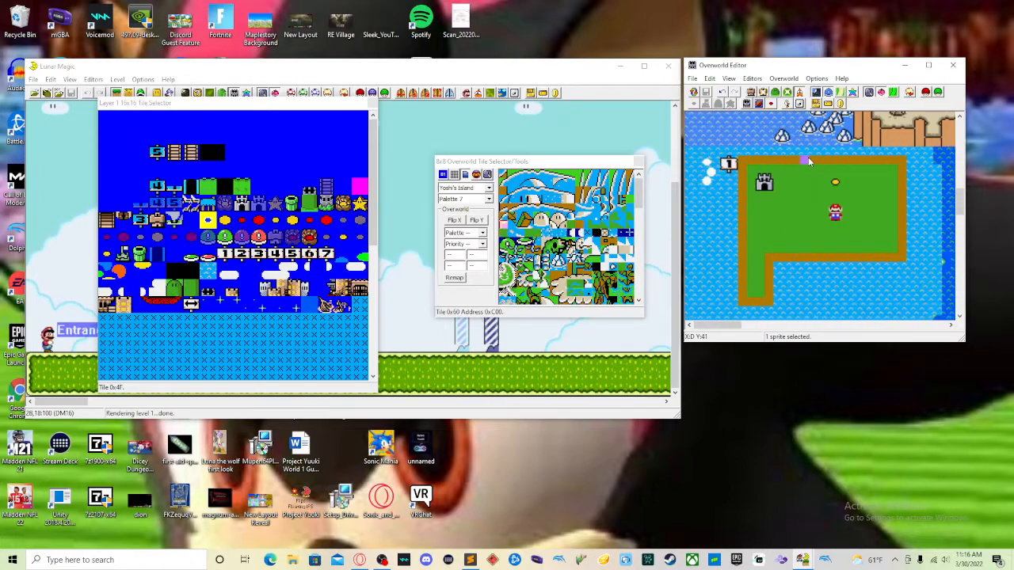
{"action": "key", "text": "Delete"}
{"action": "left_click", "coordinate": [636, 169]}
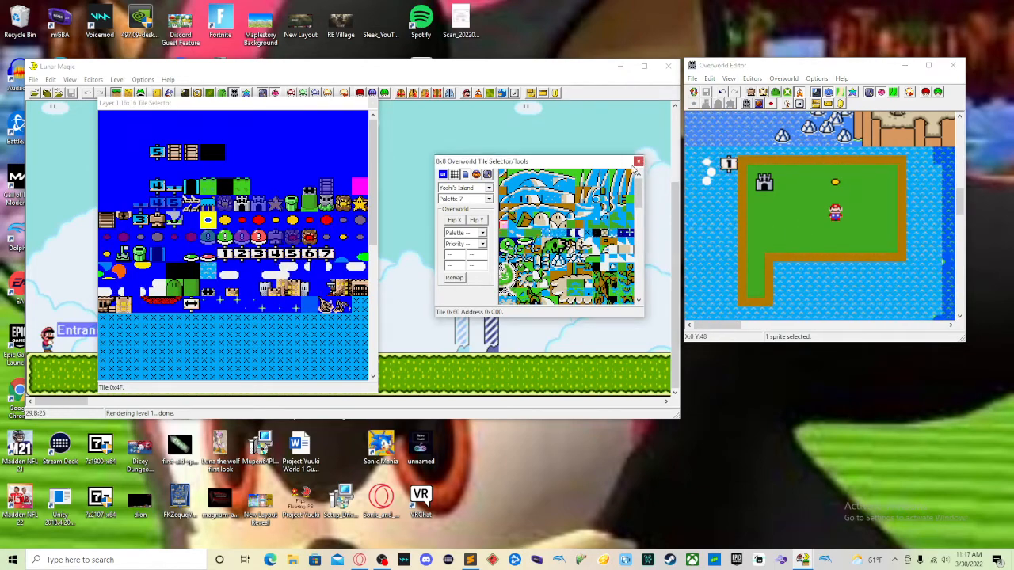
{"action": "left_click", "coordinate": [639, 162]}
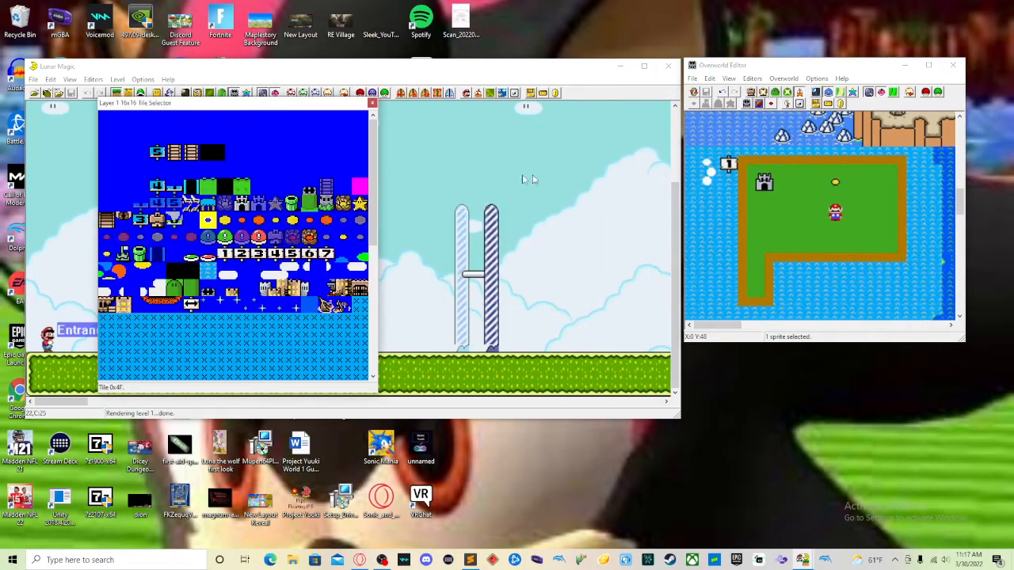
{"action": "left_click", "coordinate": [373, 103]}
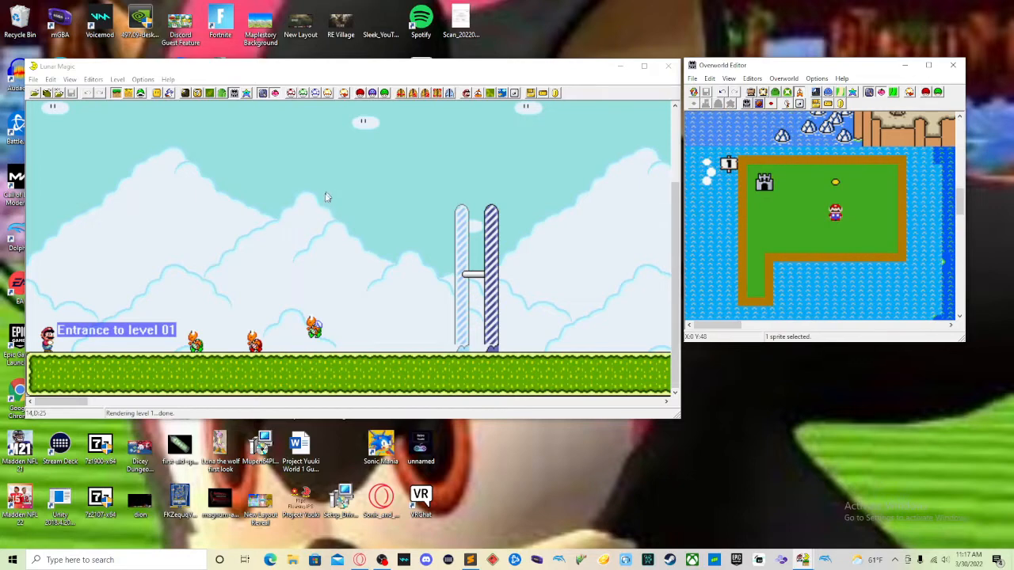
{"action": "left_click", "coordinate": [558, 195]}
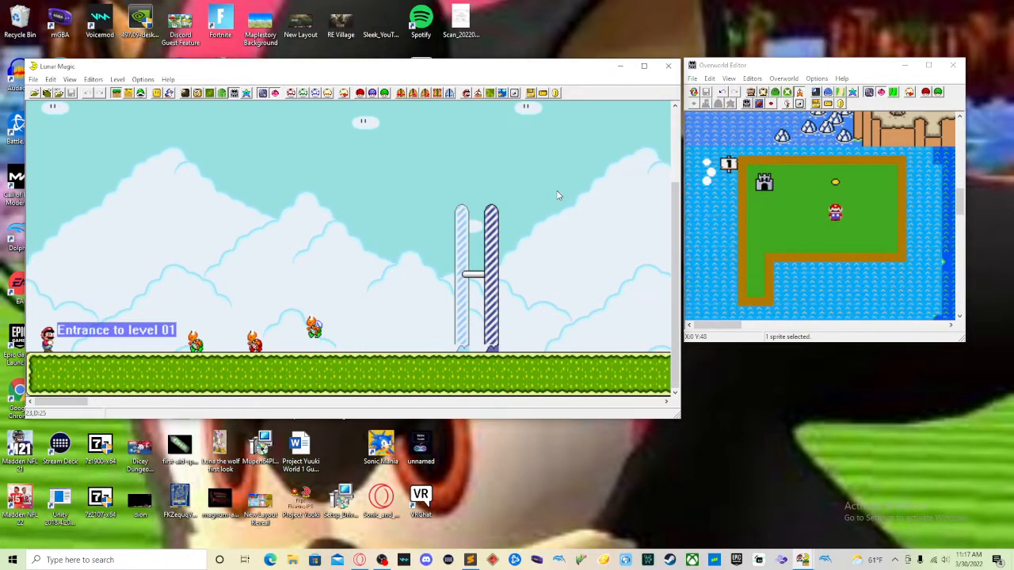
Set snes9x-x64 from the Emulator folder as the SNES emulator for running the ROM
{"action": "left_click", "coordinate": [34, 79]}
{"action": "mouse_move", "coordinate": [50, 80]}
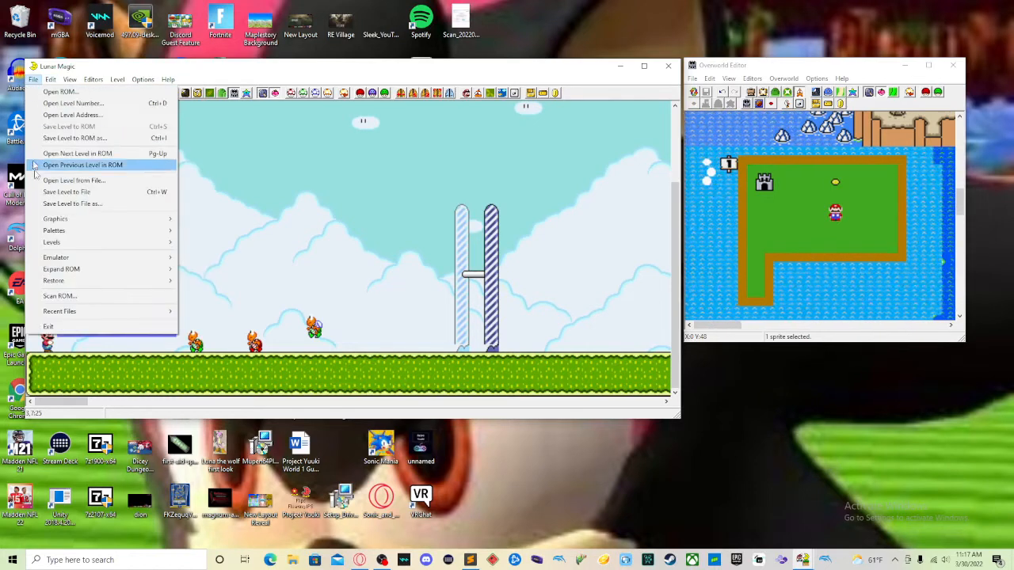
{"action": "mouse_move", "coordinate": [68, 265]}
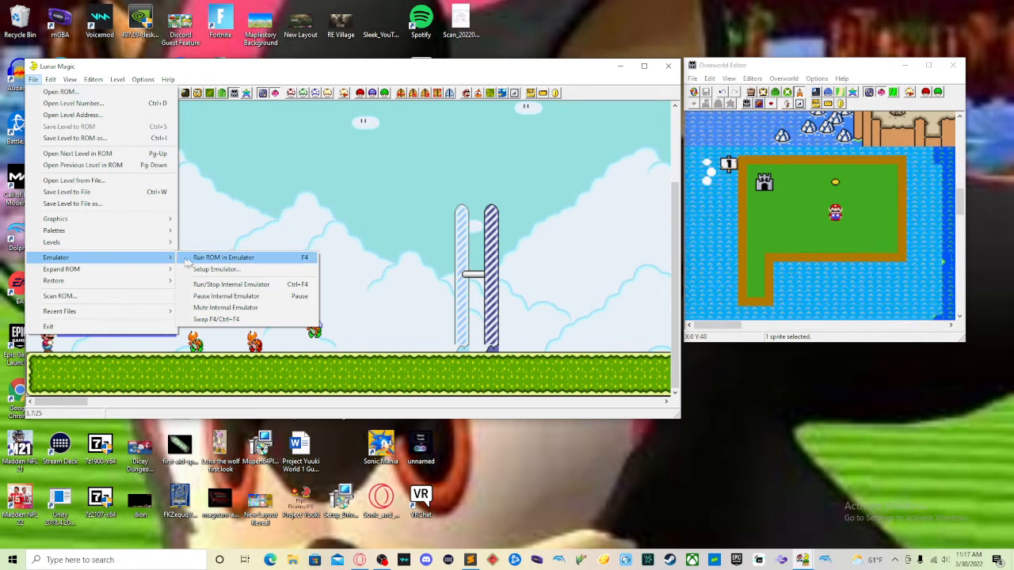
{"action": "left_click", "coordinate": [208, 270]}
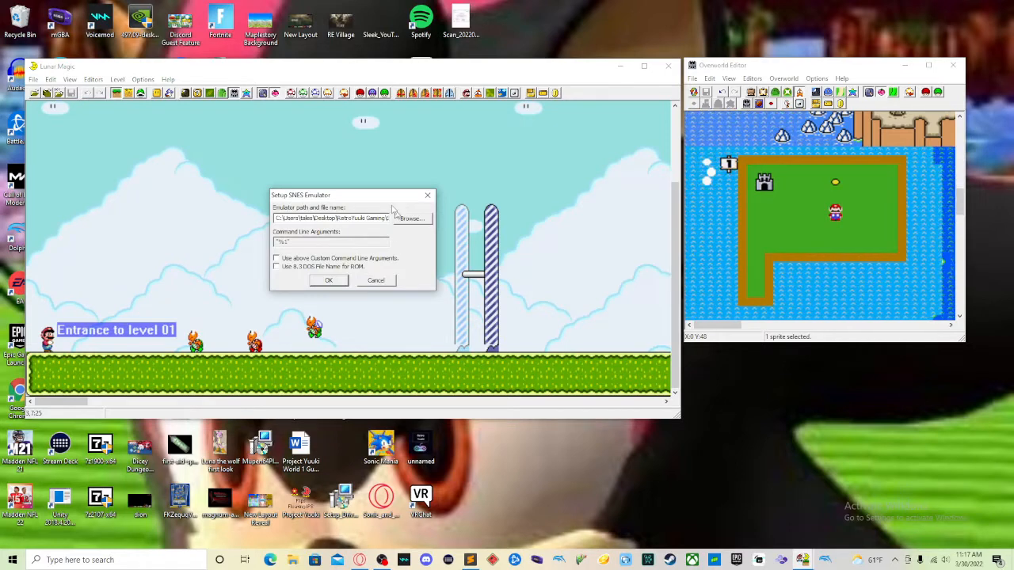
{"action": "left_click", "coordinate": [409, 218]}
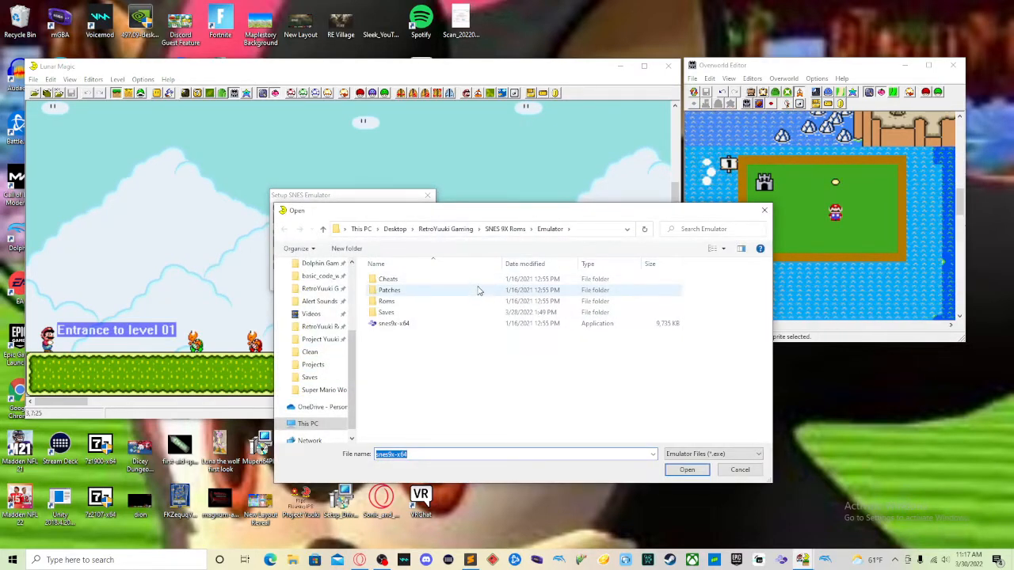
{"action": "left_click", "coordinate": [509, 325]}
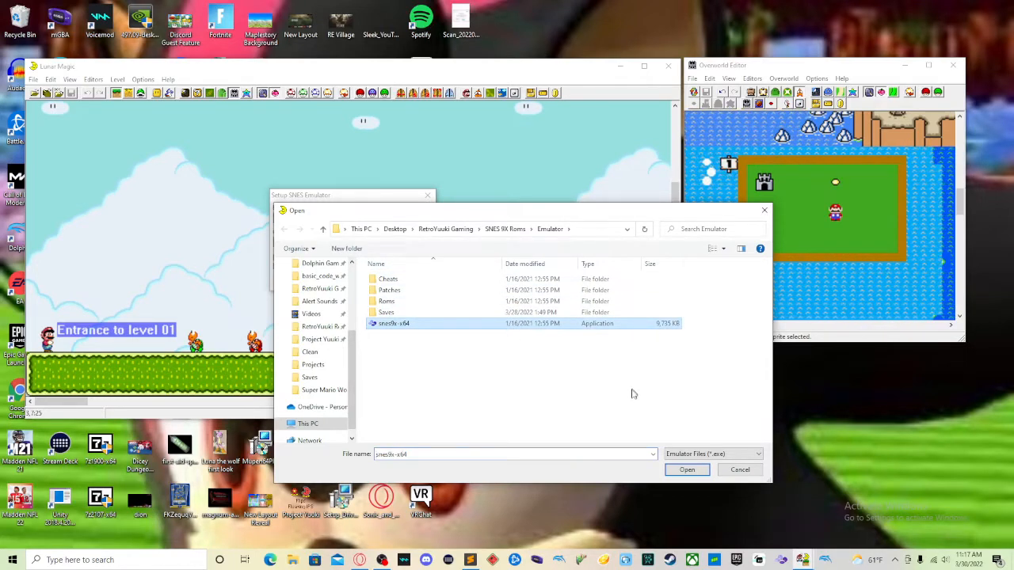
{"action": "left_click", "coordinate": [677, 467]}
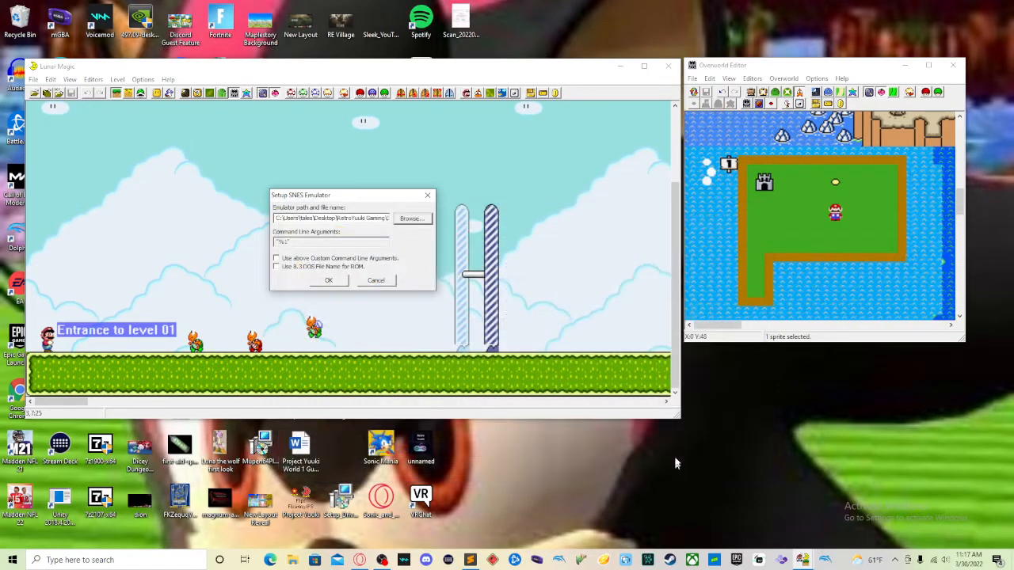
{"action": "left_click", "coordinate": [328, 280]}
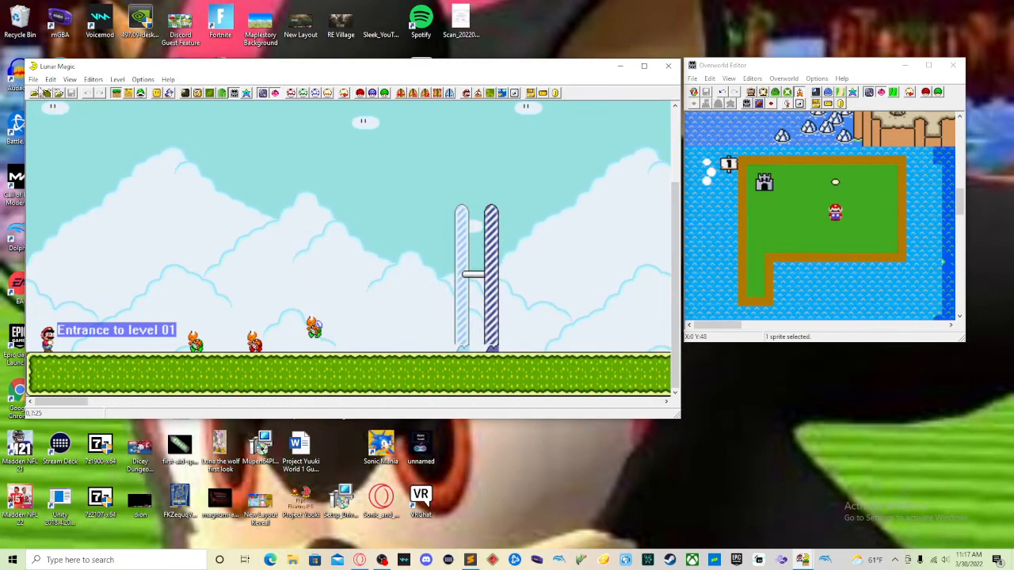
Run the ROM in the Snes9x emulator, check the speaker volume and return focus to the game window
{"action": "left_click", "coordinate": [33, 79]}
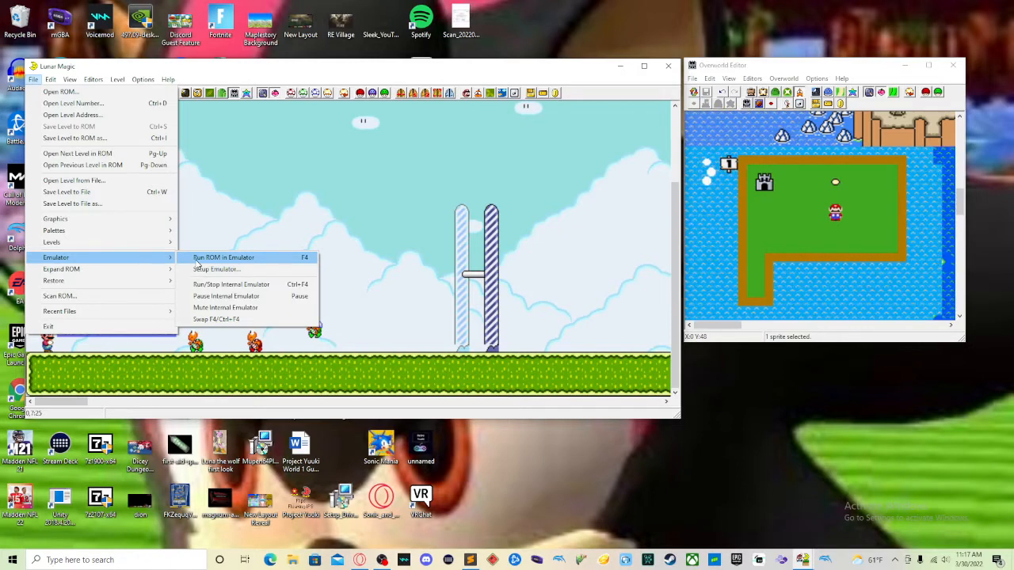
{"action": "left_click", "coordinate": [197, 259]}
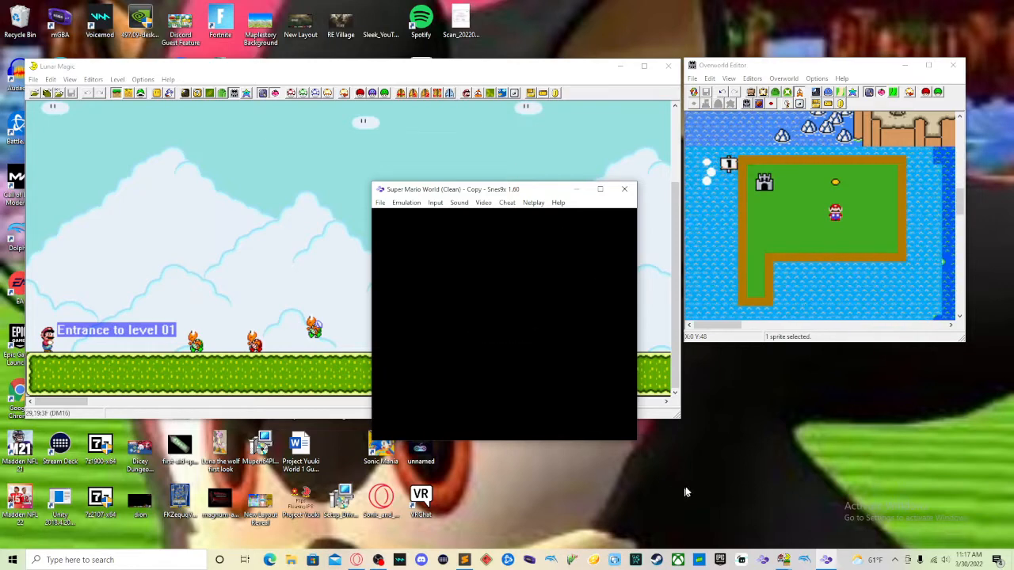
{"action": "left_click", "coordinate": [945, 559]}
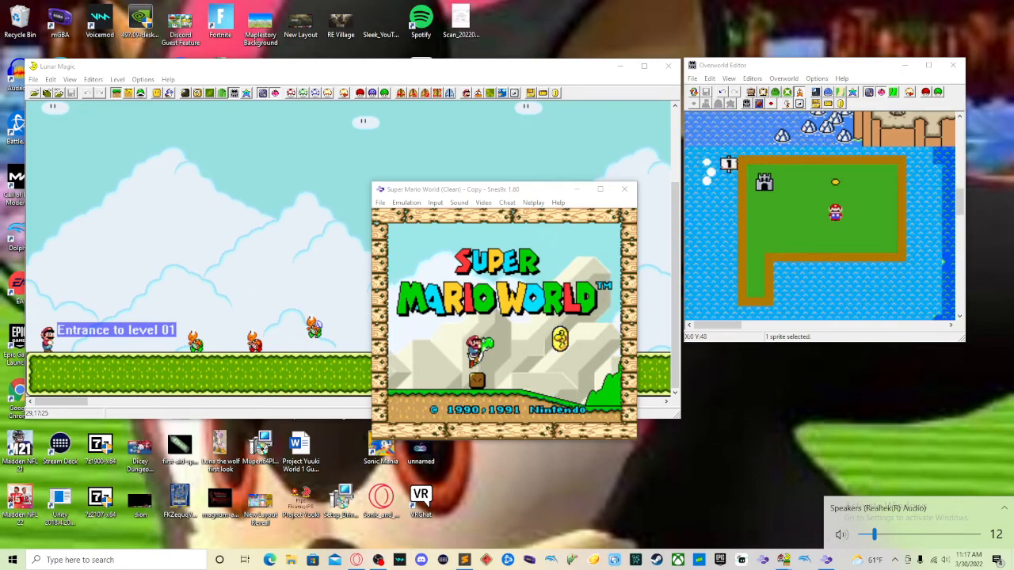
{"action": "left_click", "coordinate": [587, 382]}
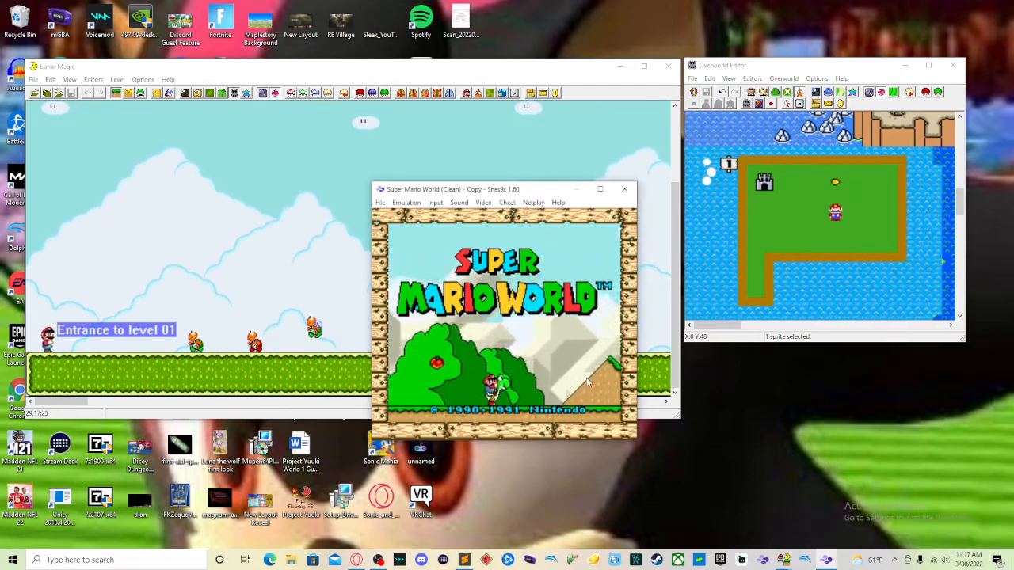
Erase the Mario A save file from the game's file selection screen
{"action": "key", "text": "Return"}
{"action": "key", "text": "Down"}
{"action": "key", "text": "Down"}
{"action": "key", "text": "Down"}
{"action": "key", "text": "Return"}
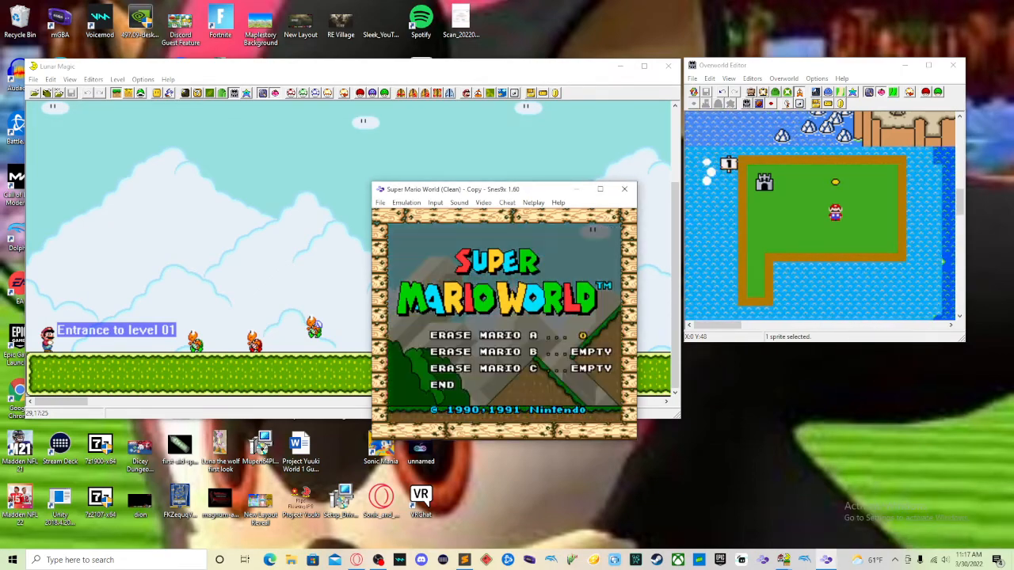
{"action": "key", "text": "Down"}
{"action": "key", "text": "Down"}
{"action": "key", "text": "Down"}
{"action": "key", "text": "Return"}
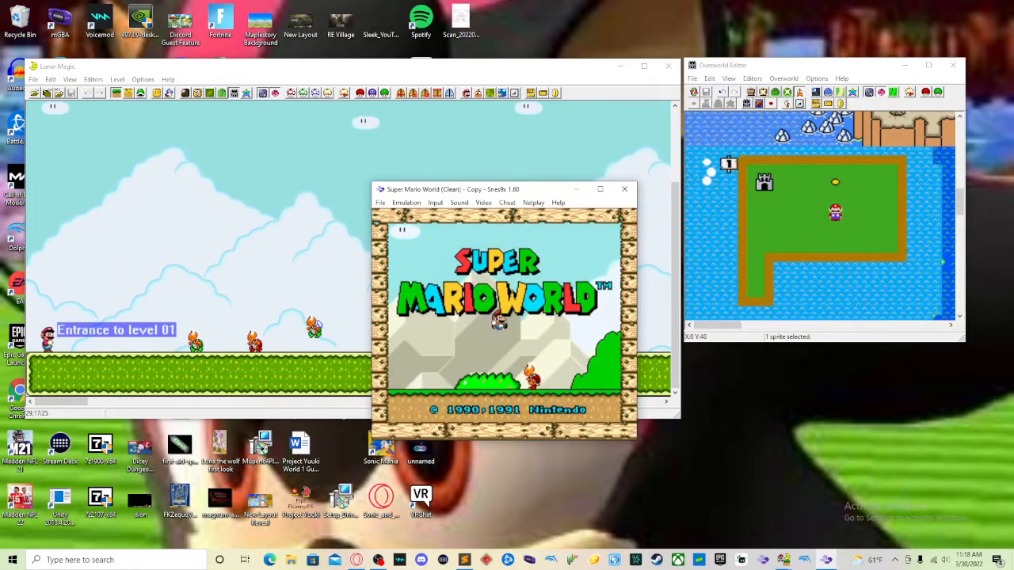
Start a new game in the Mario A slot to load the custom overworld island
{"action": "key", "text": "Return"}
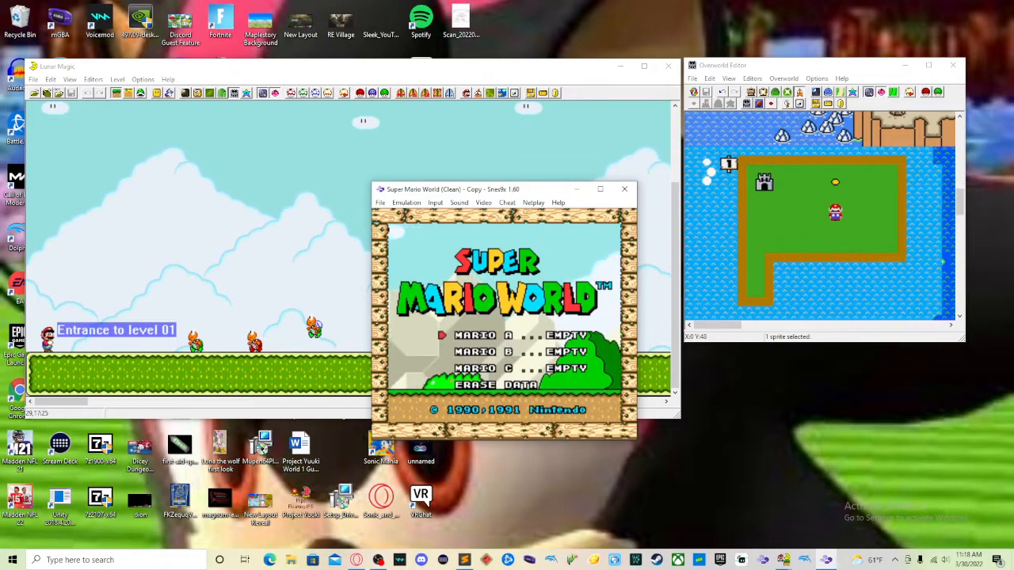
{"action": "key", "text": "Return"}
{"action": "key", "text": "Return"}
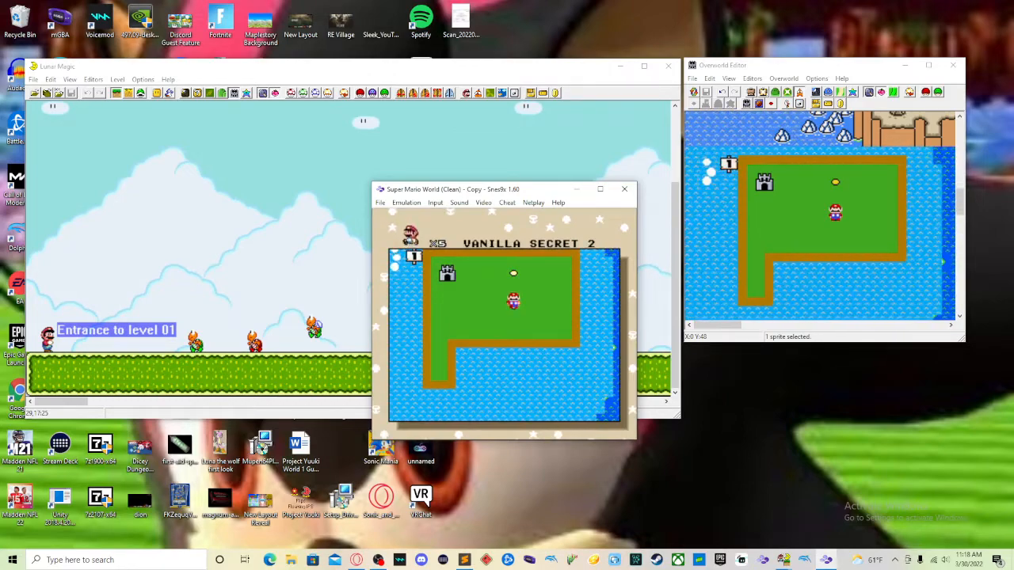
Enter the level at Mario's start position, play through it to test the path reveal, and close the emulator
{"action": "key", "text": "c"}
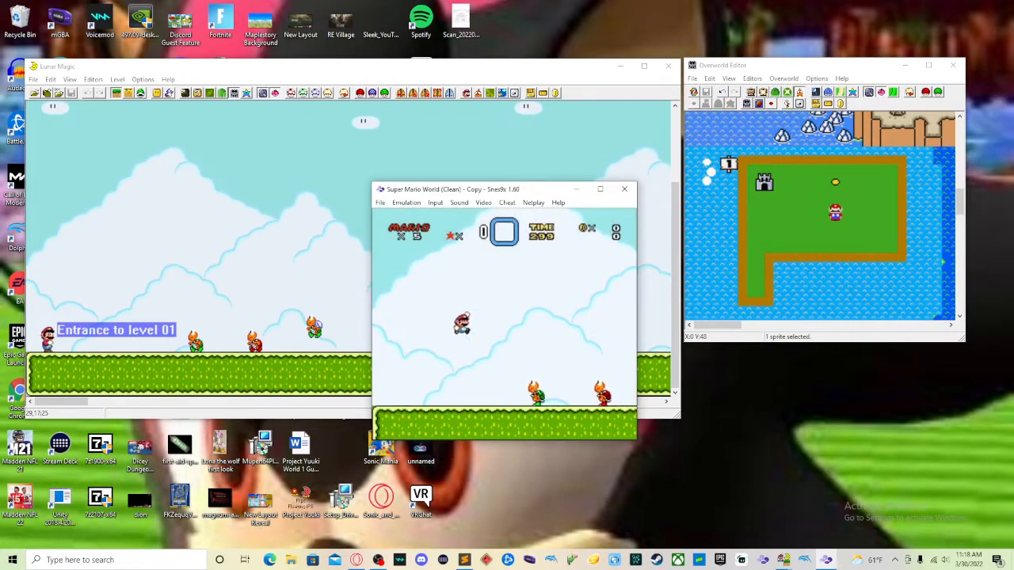
{"action": "key", "text": "Right"}
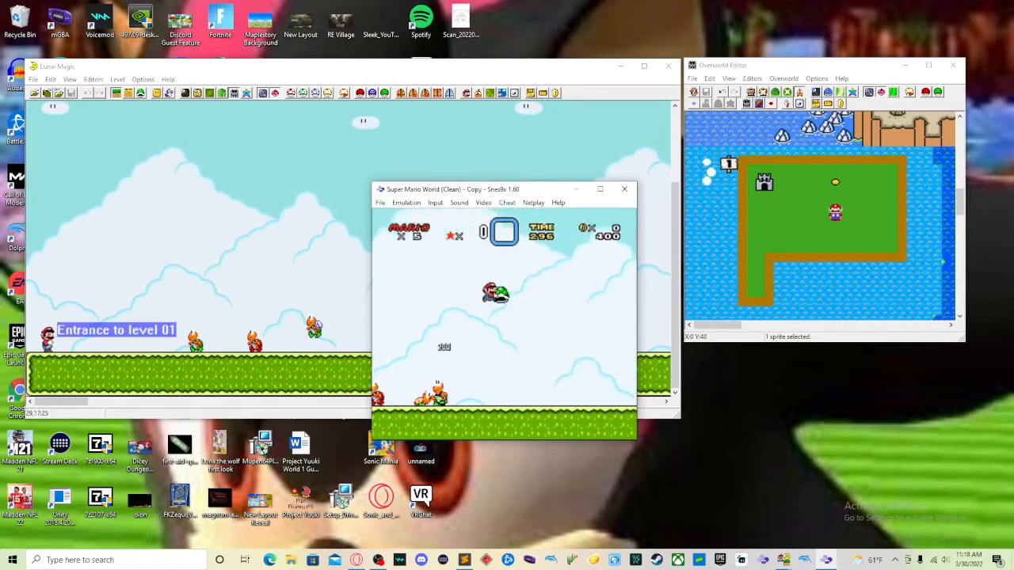
{"action": "key", "text": "c"}
{"action": "key", "text": "c"}
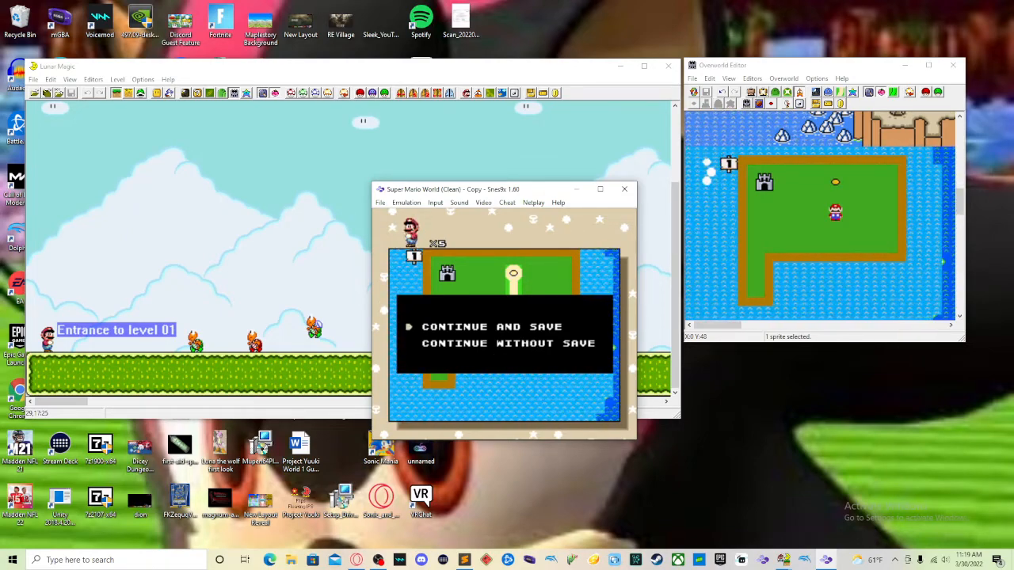
{"action": "left_click", "coordinate": [435, 202]}
{"action": "left_click", "coordinate": [440, 270]}
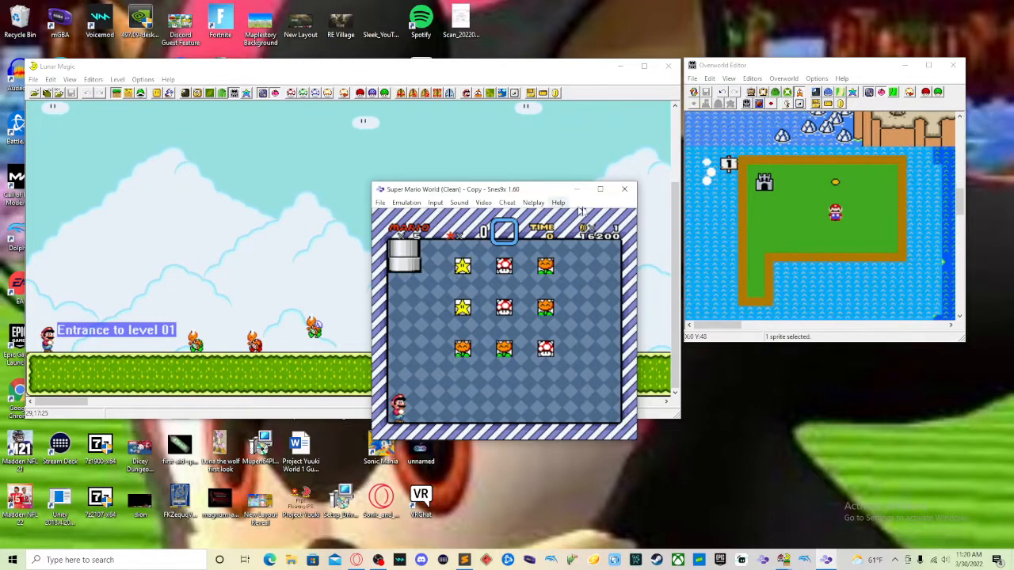
{"action": "left_click", "coordinate": [624, 189]}
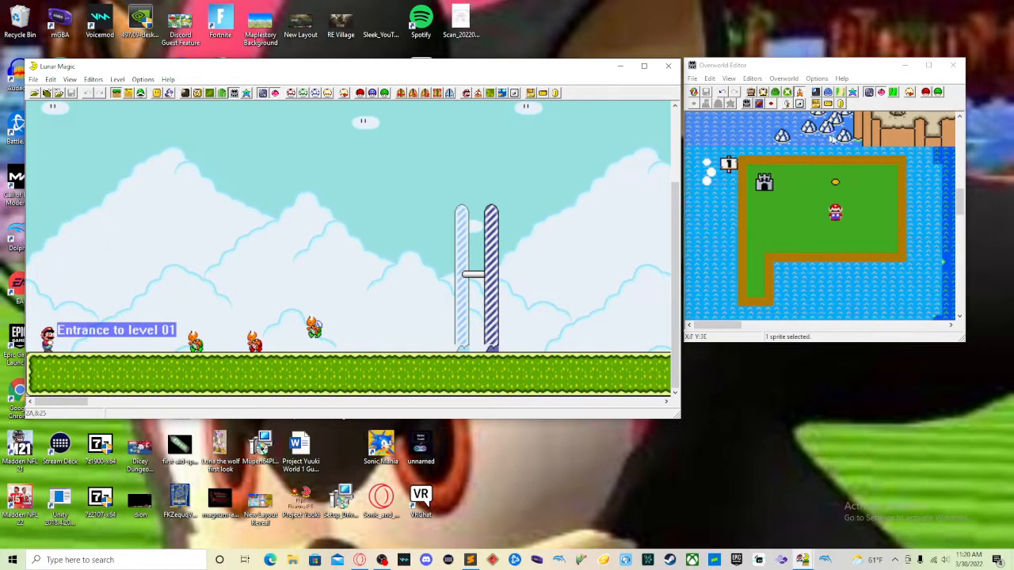
In Layer 1 16x16 Editor Mode, assign Level 2 to the upper yellow level tile
{"action": "left_click", "coordinate": [747, 104]}
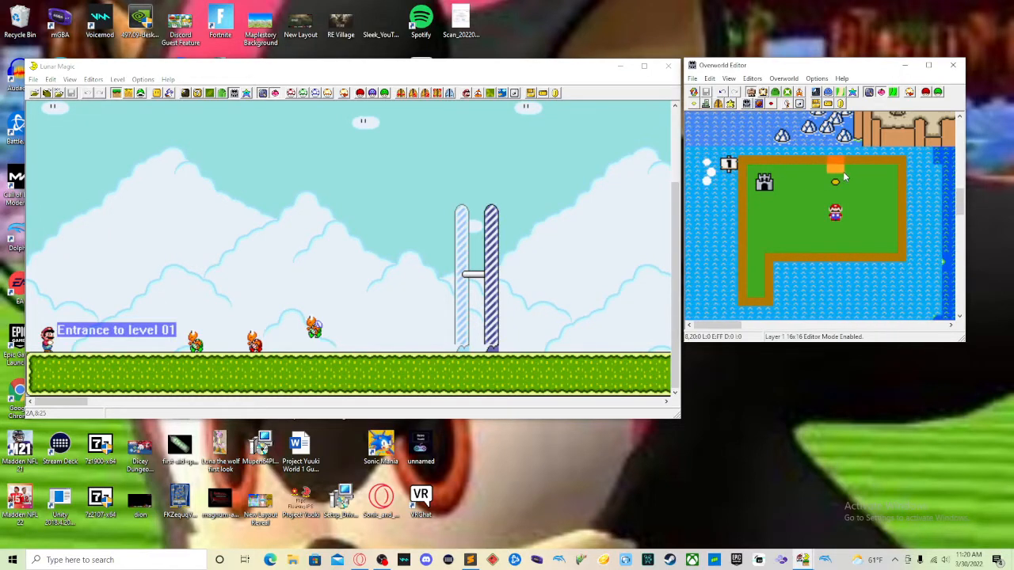
{"action": "left_click", "coordinate": [835, 182]}
{"action": "left_click", "coordinate": [695, 105]}
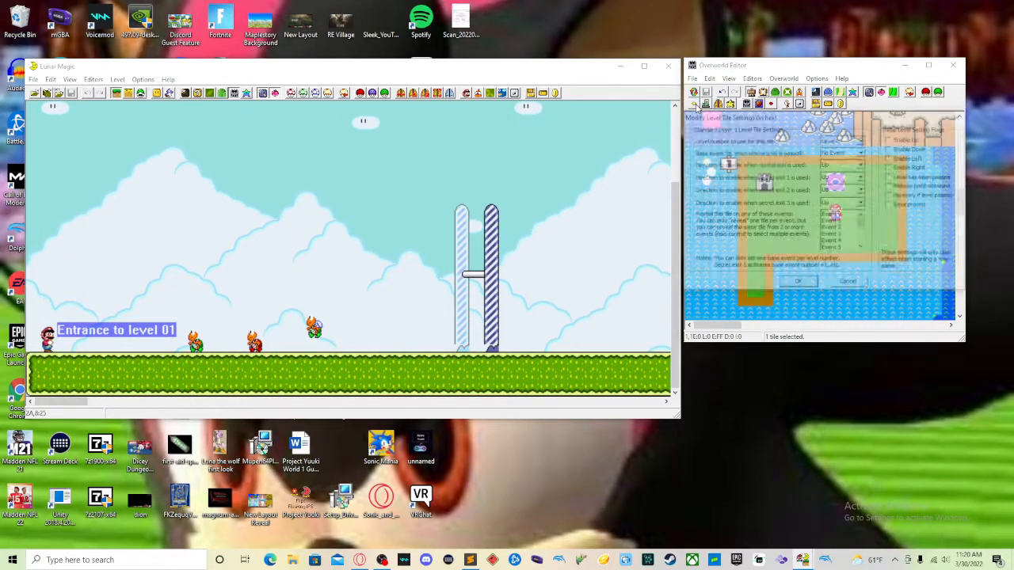
{"action": "left_click", "coordinate": [843, 143]}
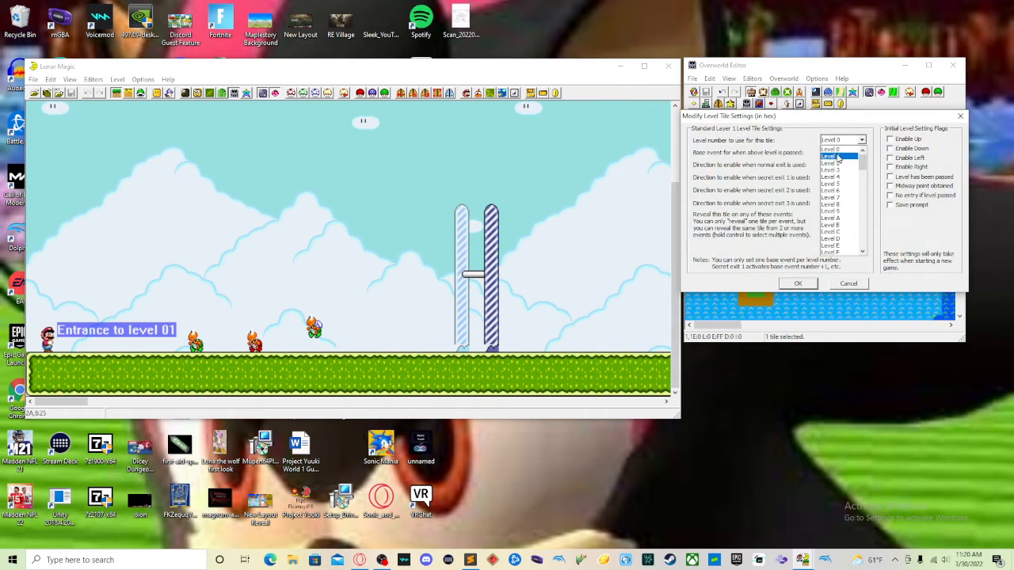
{"action": "left_click", "coordinate": [839, 163]}
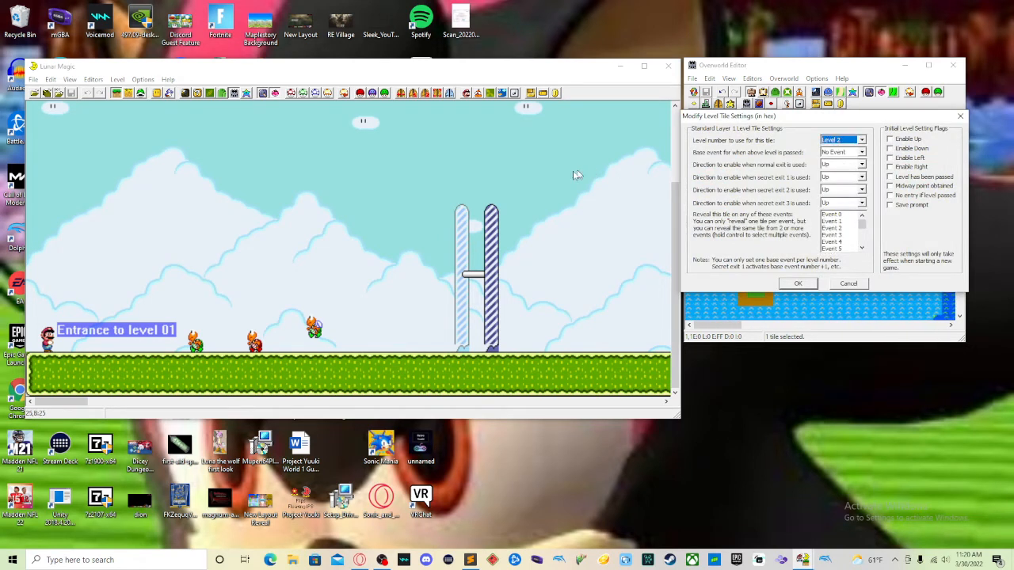
{"action": "left_click", "coordinate": [798, 283]}
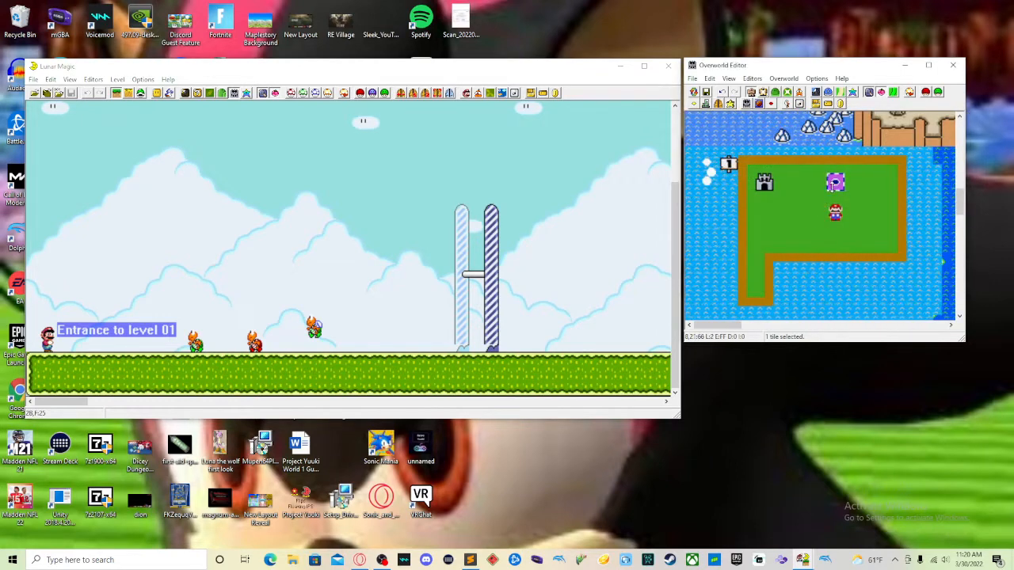
Set the upper yellow level tile's base event to Event 2
{"action": "left_click", "coordinate": [694, 104]}
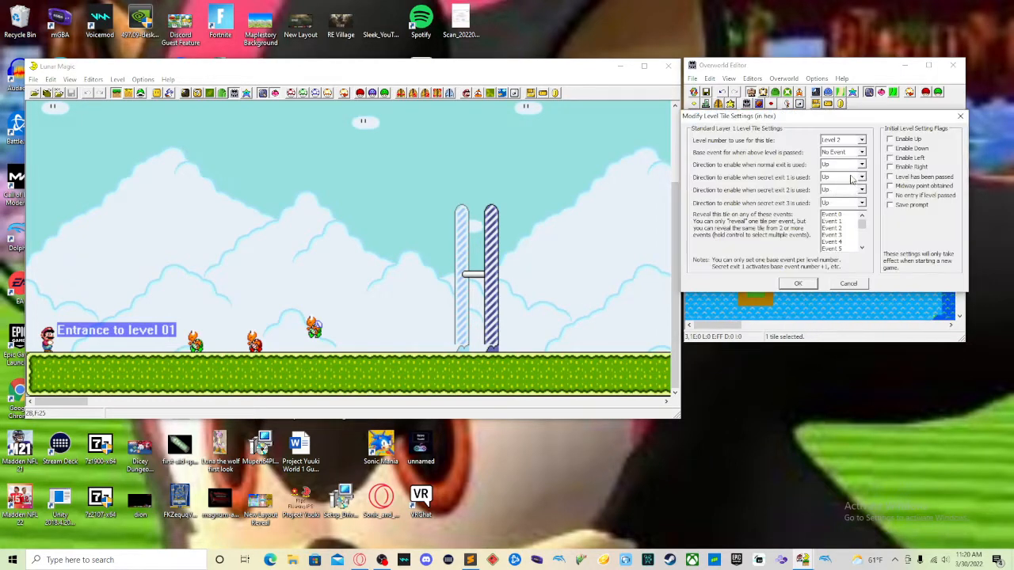
{"action": "left_click", "coordinate": [844, 153]}
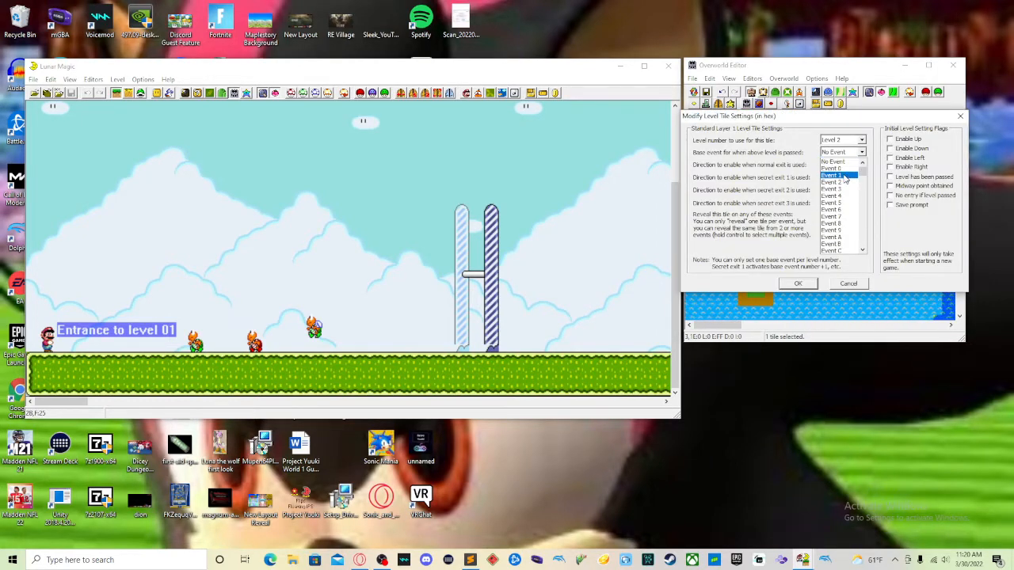
{"action": "left_click", "coordinate": [844, 175]}
{"action": "left_click", "coordinate": [838, 154]}
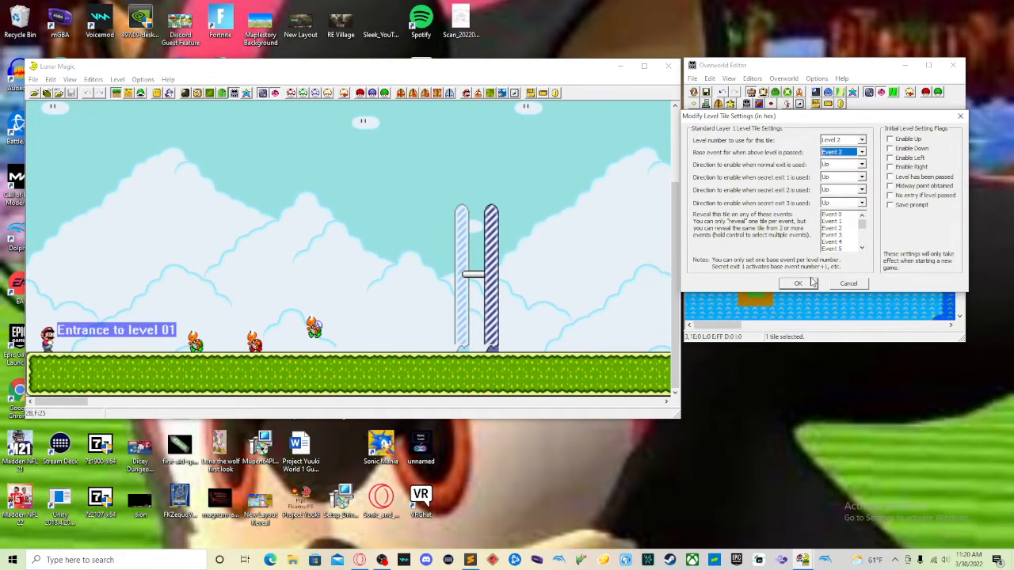
{"action": "left_click", "coordinate": [797, 284]}
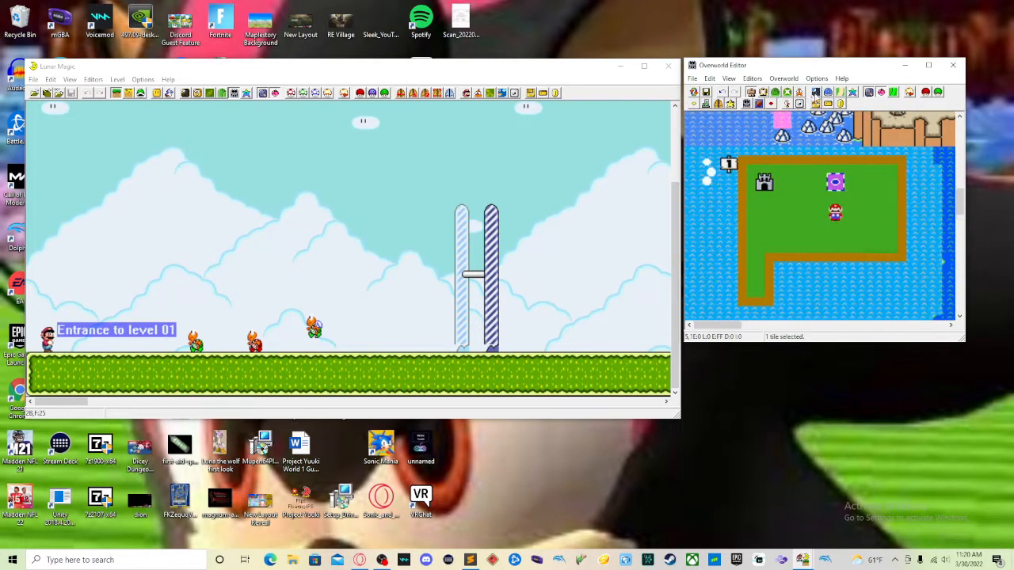
Reveal the path to the upper level tile, enable Layer 1 Event Editor Mode, and arrange the Layer 2 event and Layer 1 16x16 tile selectors
{"action": "left_click", "coordinate": [839, 93]}
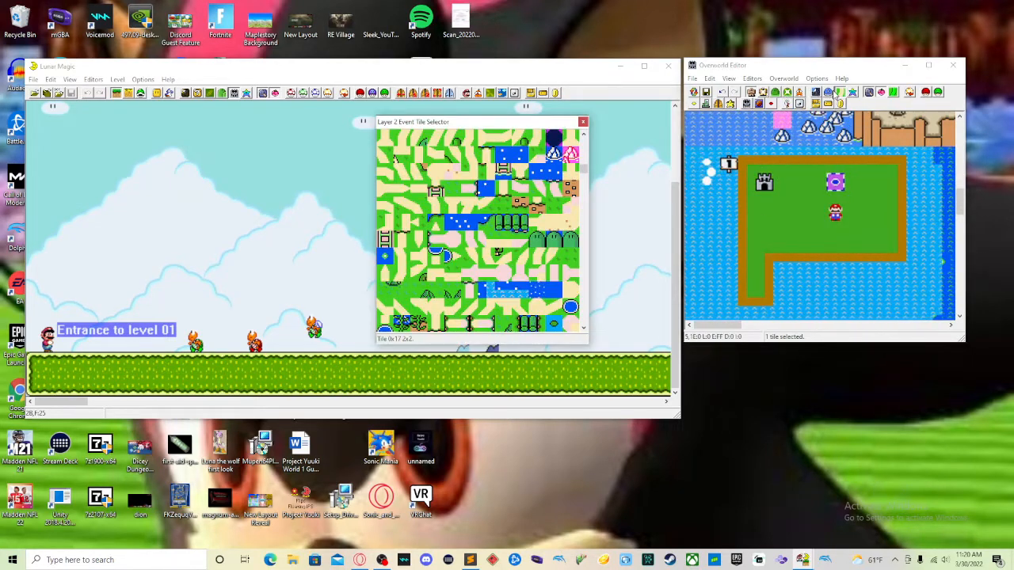
{"action": "left_click", "coordinate": [775, 92]}
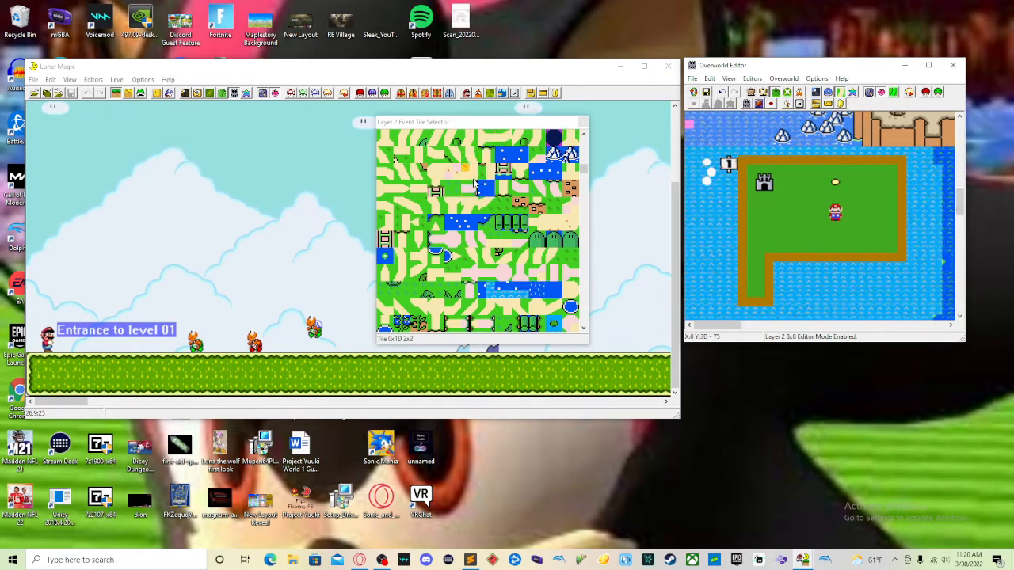
{"action": "left_click", "coordinate": [427, 190]}
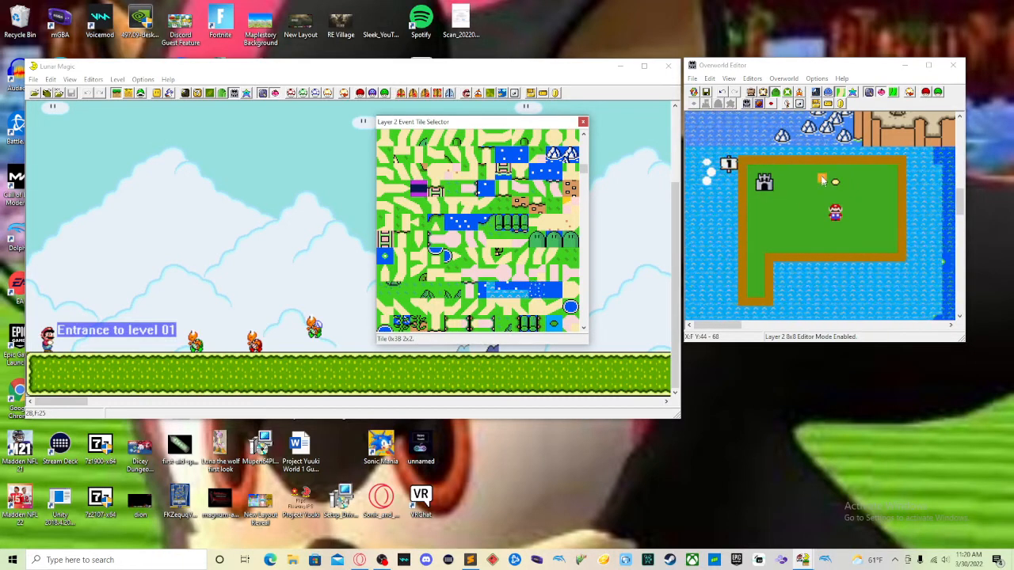
{"action": "left_click", "coordinate": [866, 108]}
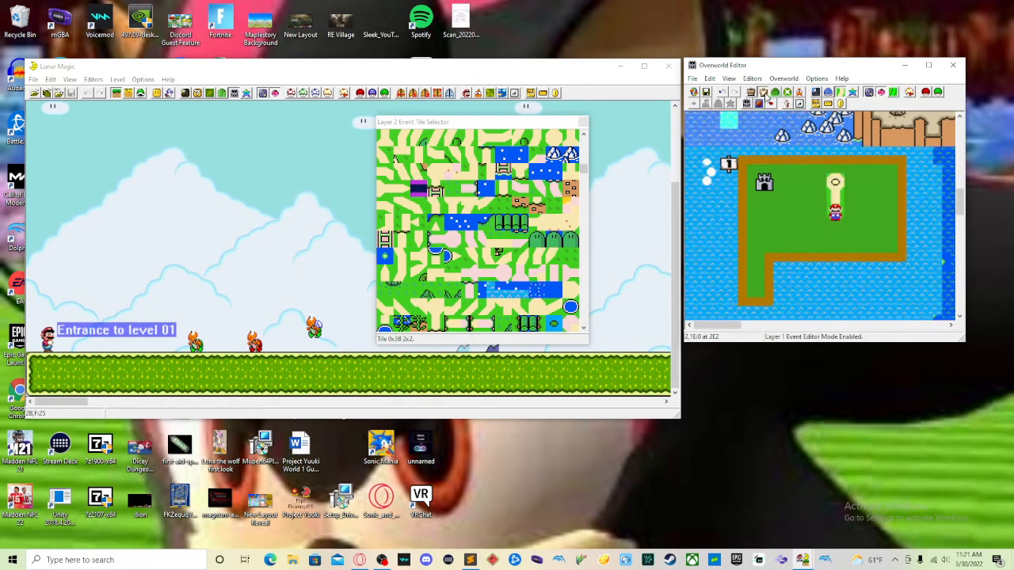
{"action": "left_click", "coordinate": [829, 93]}
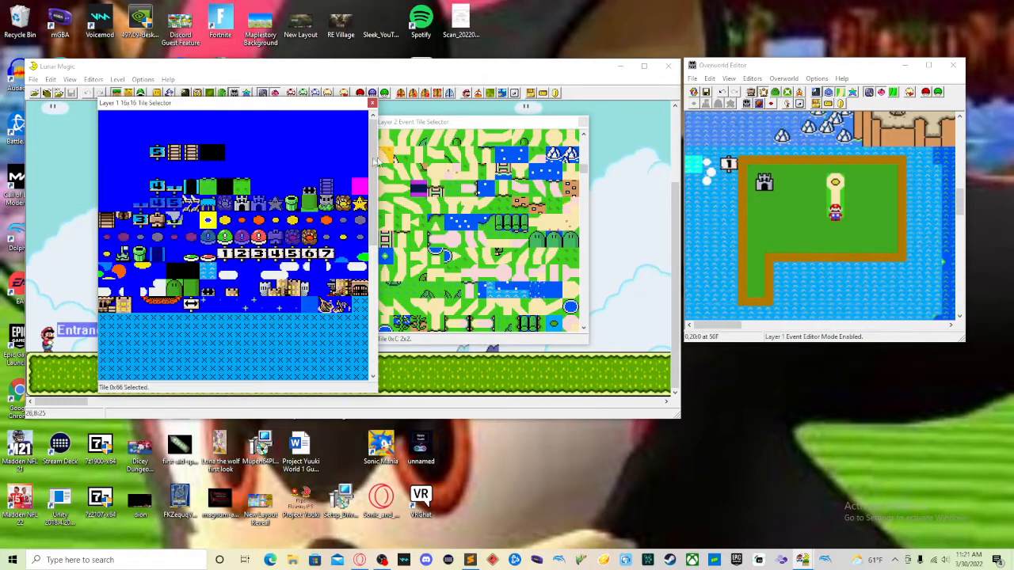
{"action": "mouse_move", "coordinate": [713, 166]}
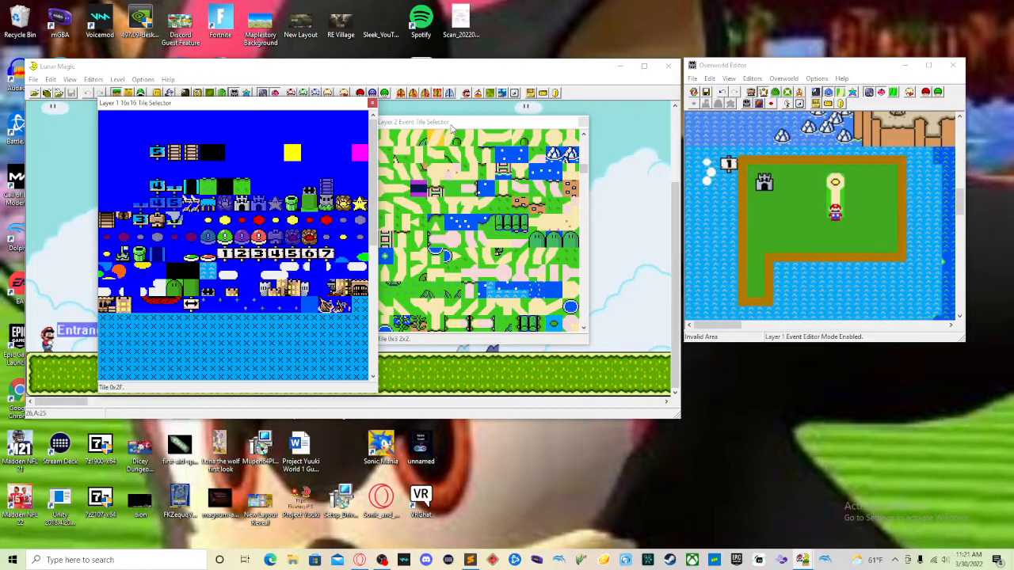
{"action": "left_click_drag", "start_coordinate": [455, 126], "coordinate": [481, 130]}
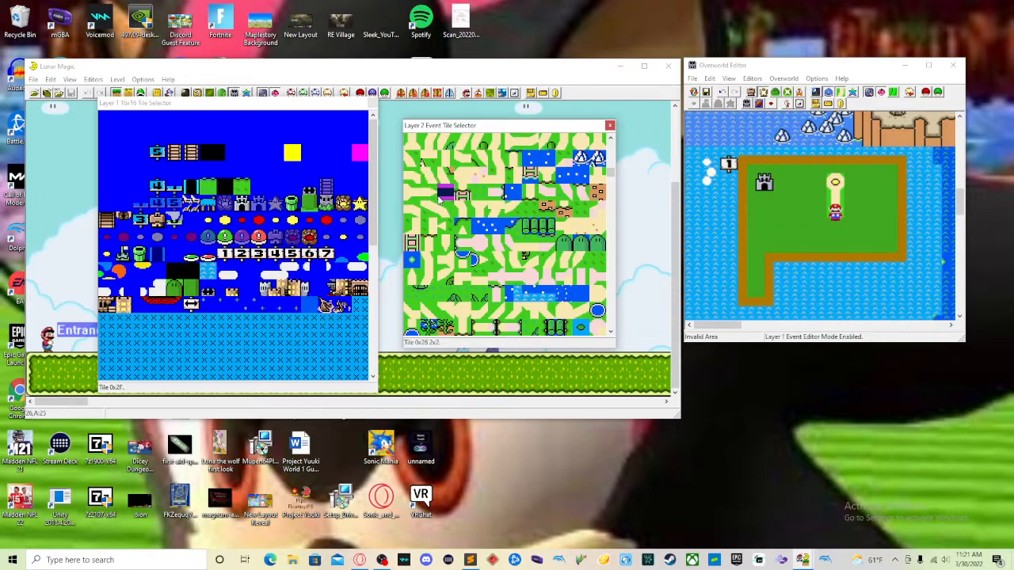
Select Layer 2 event tile 0x23, place Layer 1 event tile 0x2B directly left of the upper level tile, and close both tile selectors
{"action": "scroll", "coordinate": [442, 207], "scroll_direction": "down", "scroll_amount": 1}
{"action": "scroll", "coordinate": [442, 208], "scroll_direction": "up", "scroll_amount": 2}
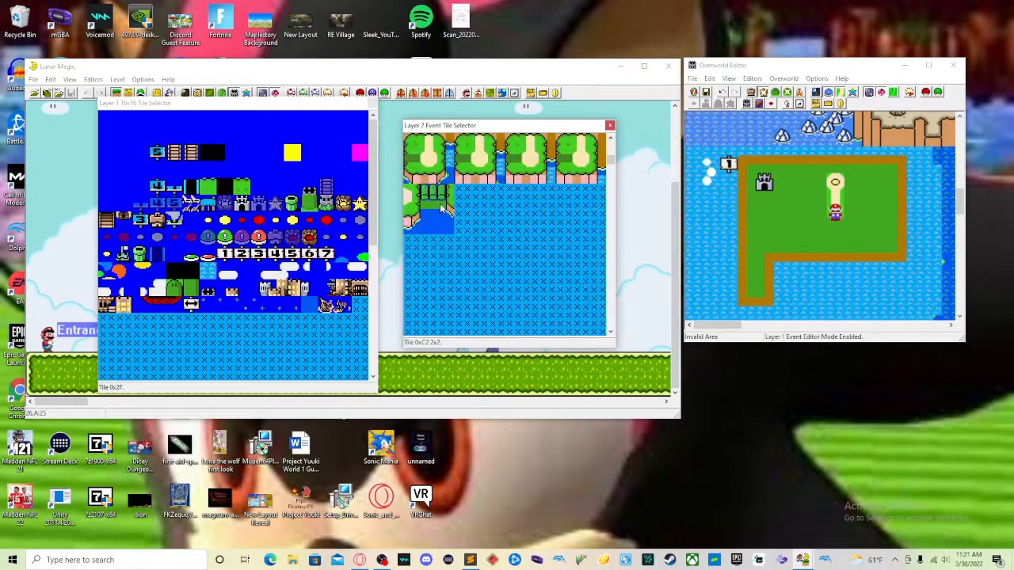
{"action": "scroll", "coordinate": [442, 207], "scroll_direction": "down", "scroll_amount": 2}
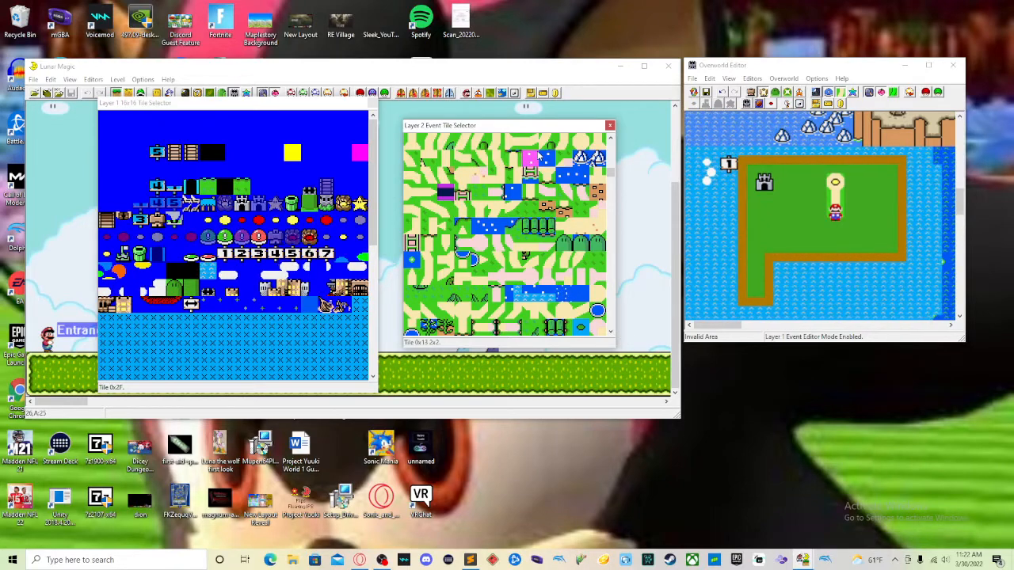
{"action": "left_click", "coordinate": [600, 190]}
{"action": "left_click", "coordinate": [814, 183]}
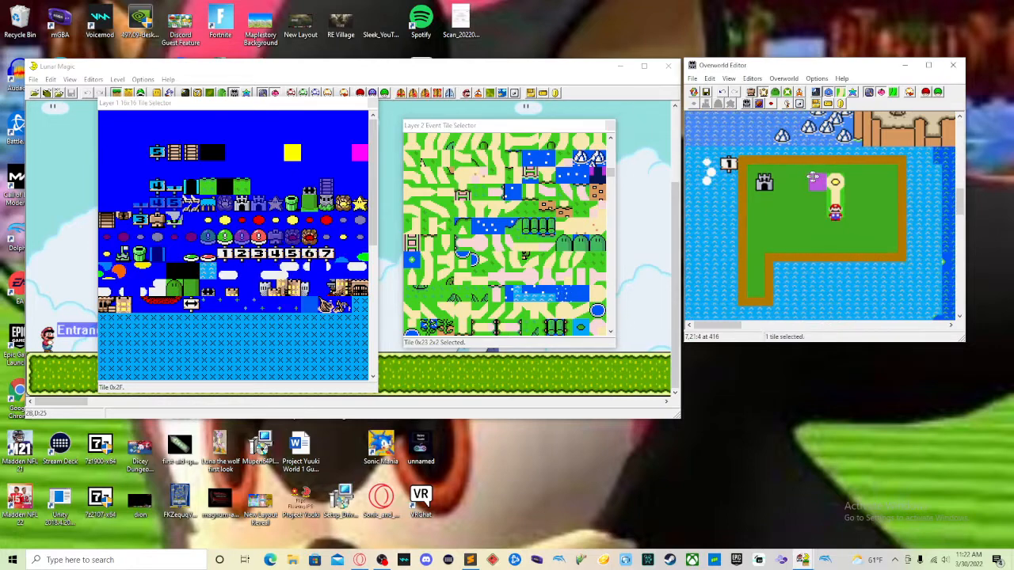
{"action": "left_click", "coordinate": [812, 183]}
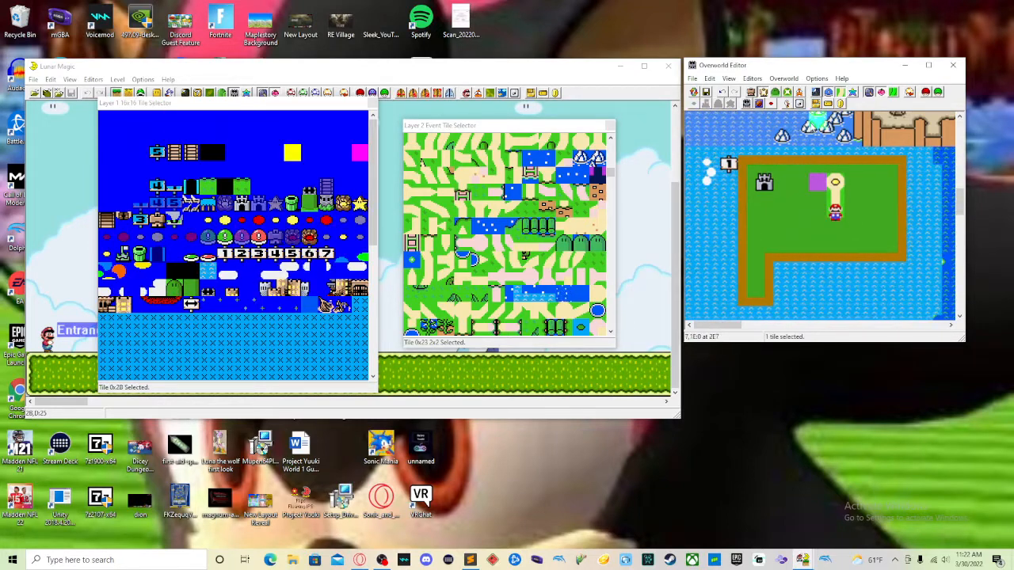
{"action": "left_click", "coordinate": [828, 93]}
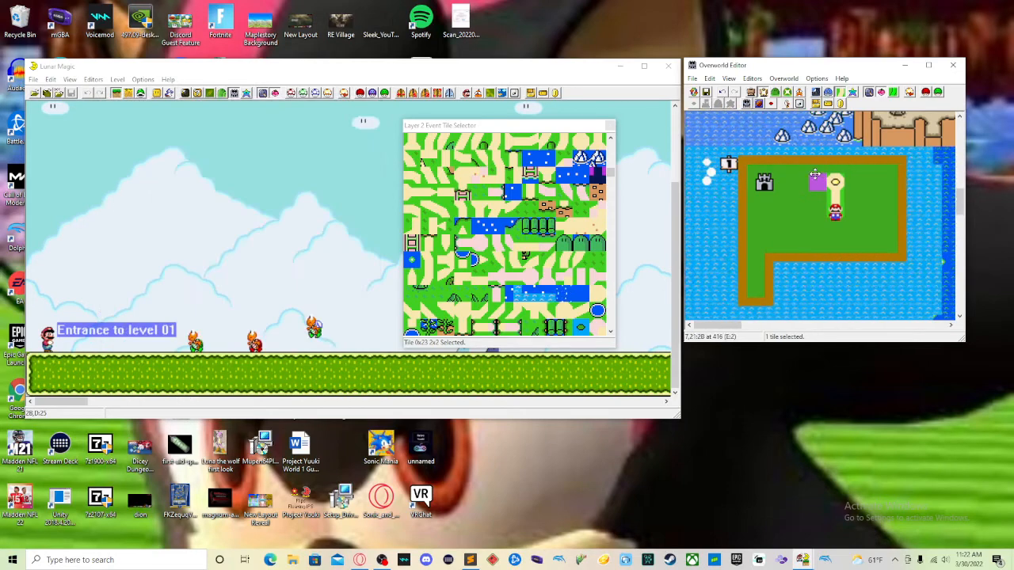
{"action": "left_click", "coordinate": [840, 96]}
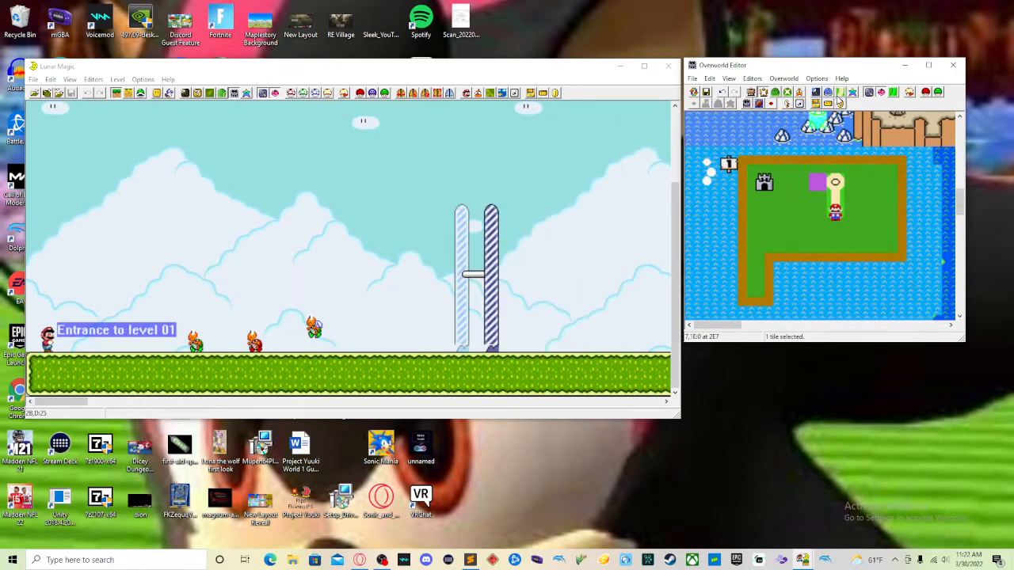
Open the Layer 2 event tile selector, enable Layer 2 Event Editor Mode, and delete the event tile left of the upper level tile
{"action": "left_click", "coordinate": [840, 99]}
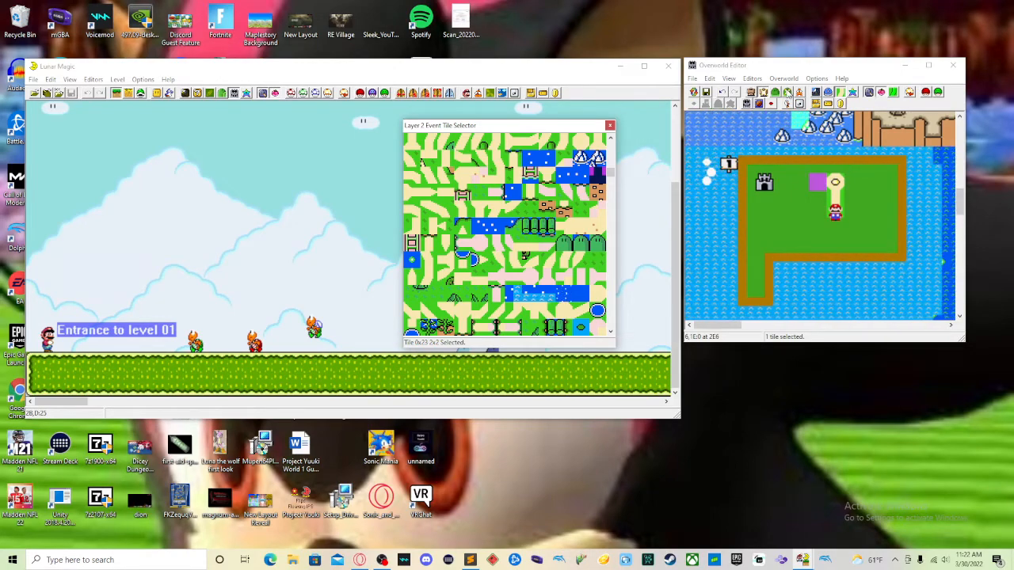
{"action": "left_click", "coordinate": [788, 95]}
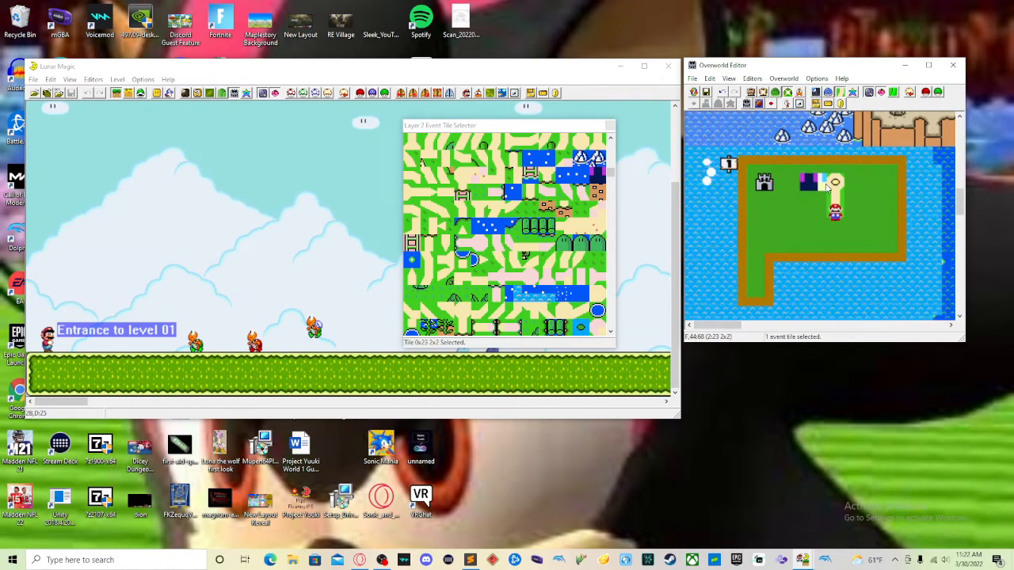
{"action": "key", "text": "Delete"}
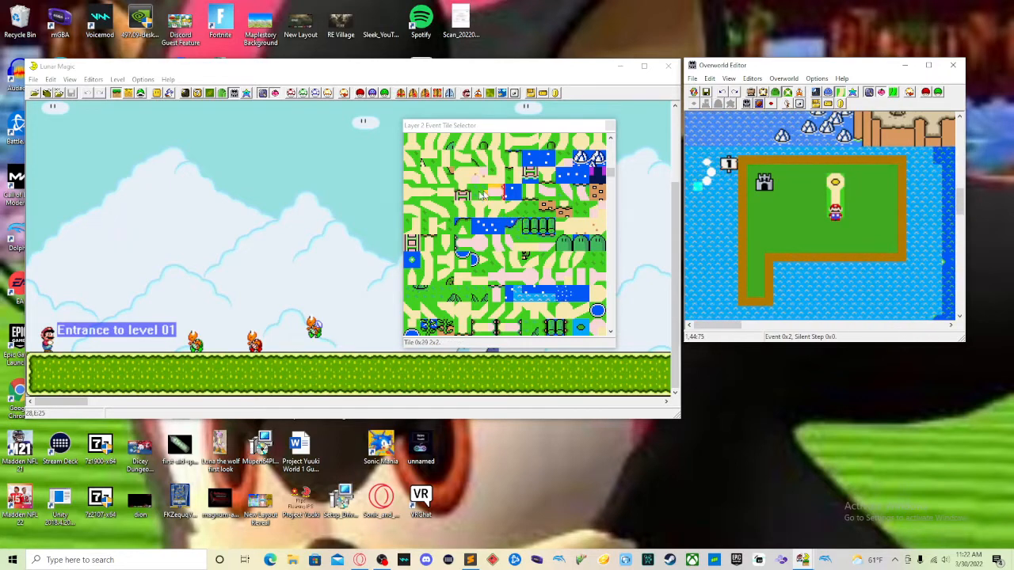
Place three horizontal path event tiles in a row between the upper level tile and the castle
{"action": "left_click", "coordinate": [445, 193]}
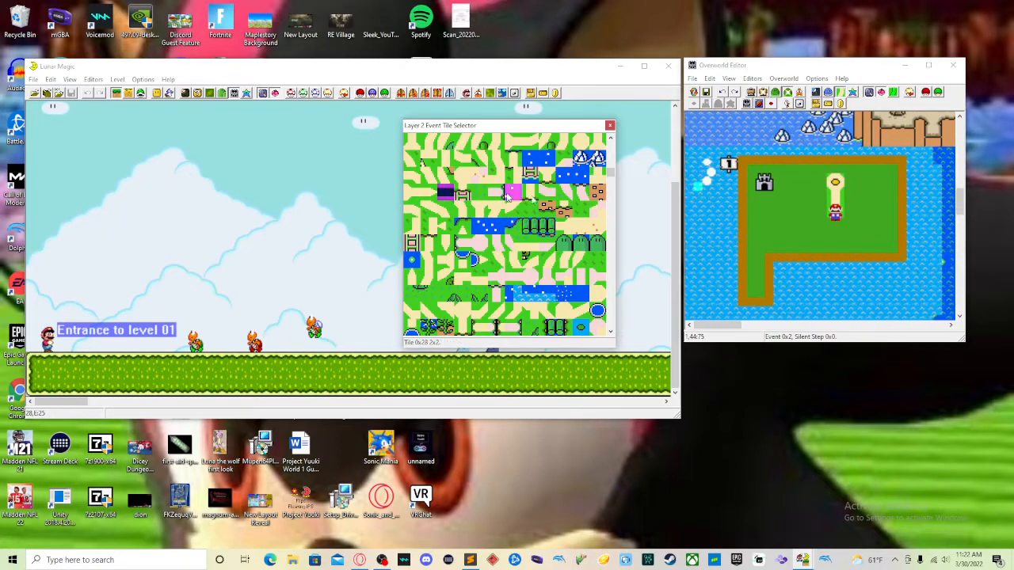
{"action": "right_click", "coordinate": [814, 179]}
{"action": "right_click", "coordinate": [798, 185]}
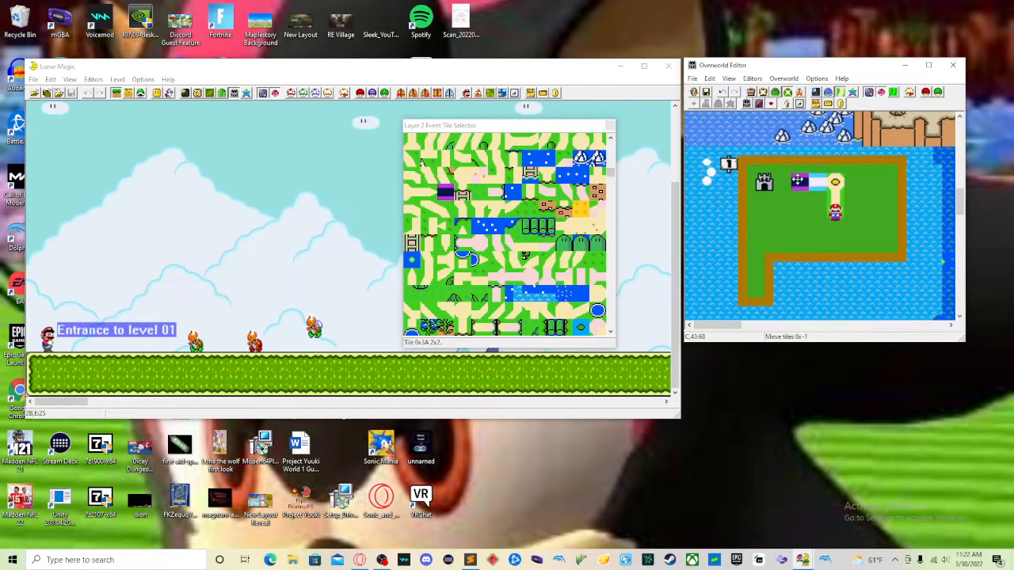
{"action": "right_click", "coordinate": [783, 184]}
{"action": "left_click", "coordinate": [786, 206]}
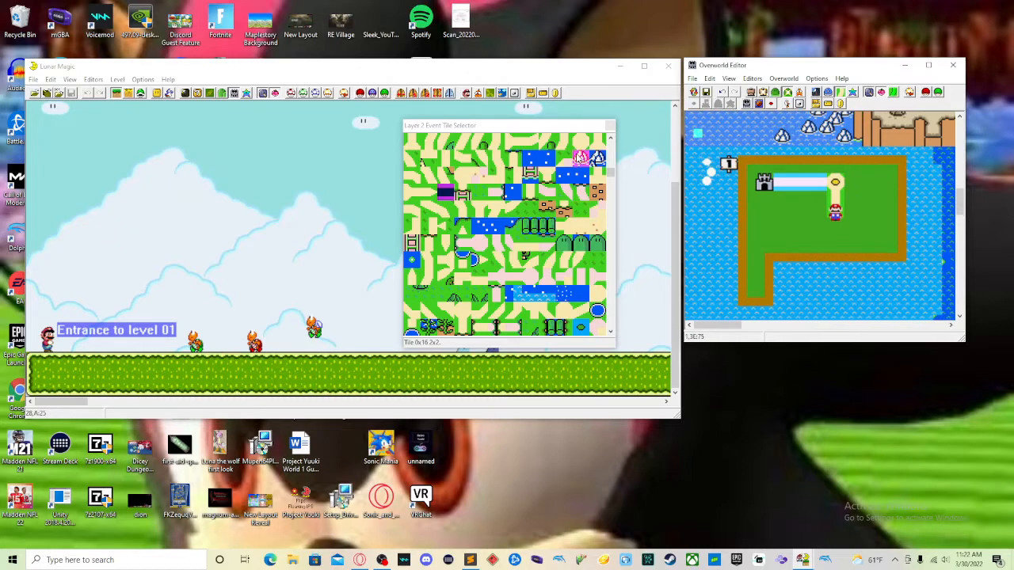
{"action": "left_click", "coordinate": [582, 143]}
{"action": "right_click", "coordinate": [767, 206]}
{"action": "key", "text": "Delete"}
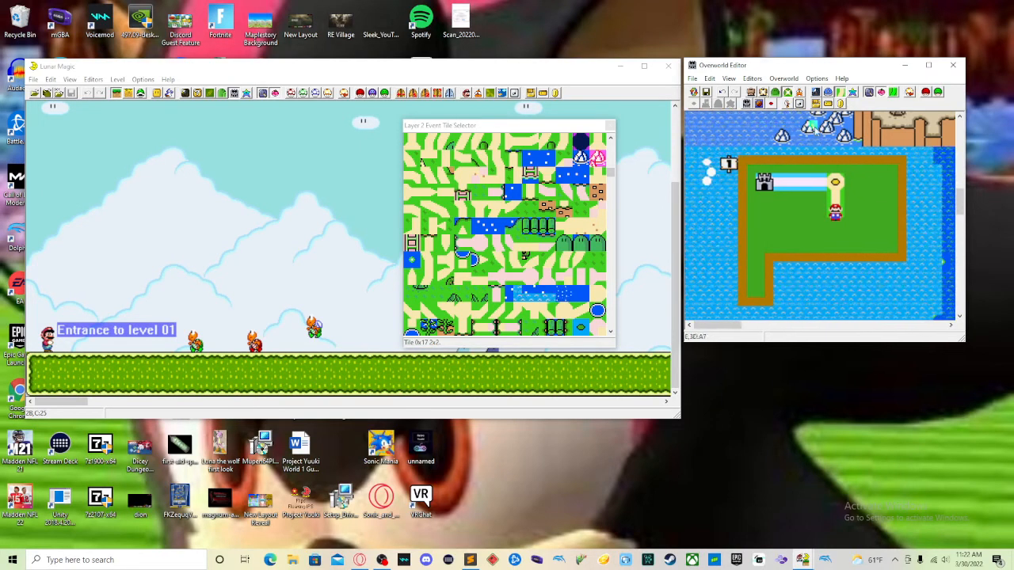
Step between Events 2 and 3 to preview the island path reveals
{"action": "left_click", "coordinate": [763, 92]}
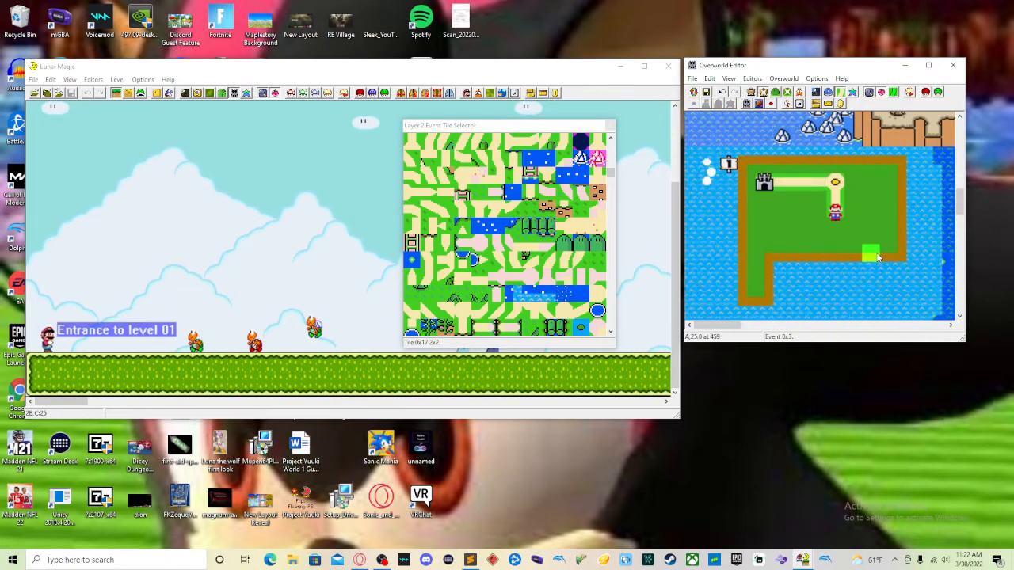
{"action": "key", "text": "Page_Down"}
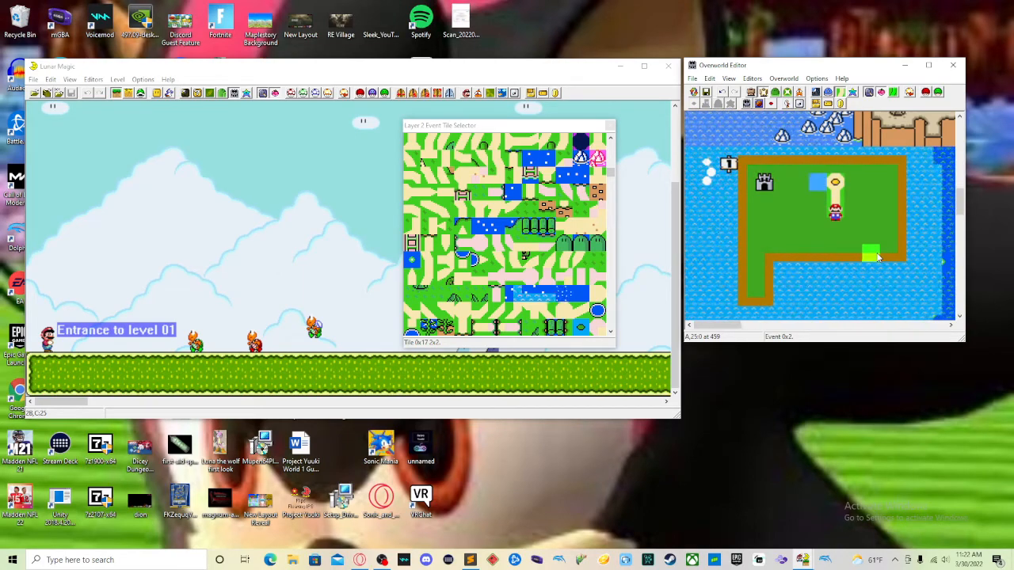
{"action": "key", "text": "Page_Up"}
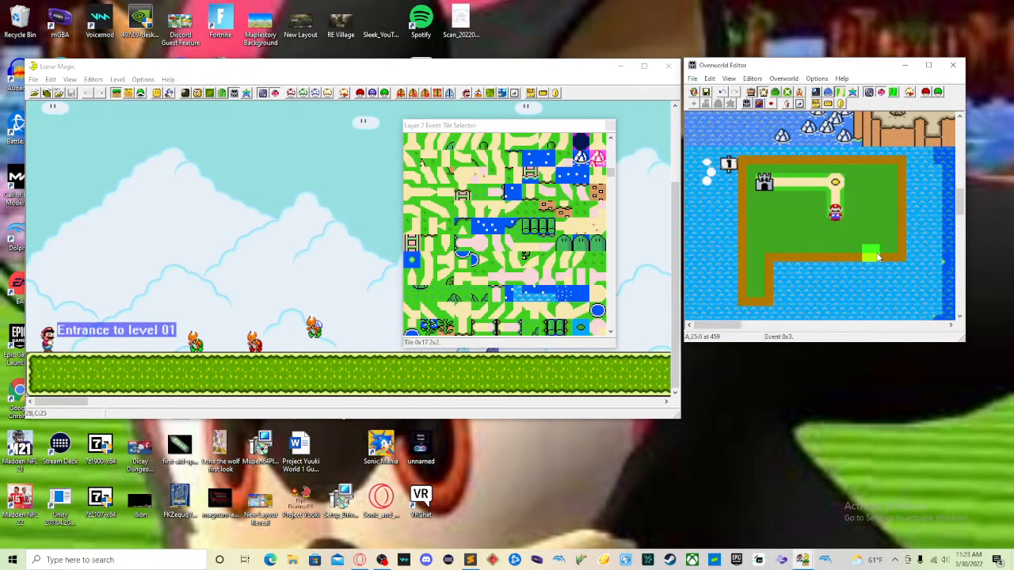
{"action": "key", "text": "Page_Up"}
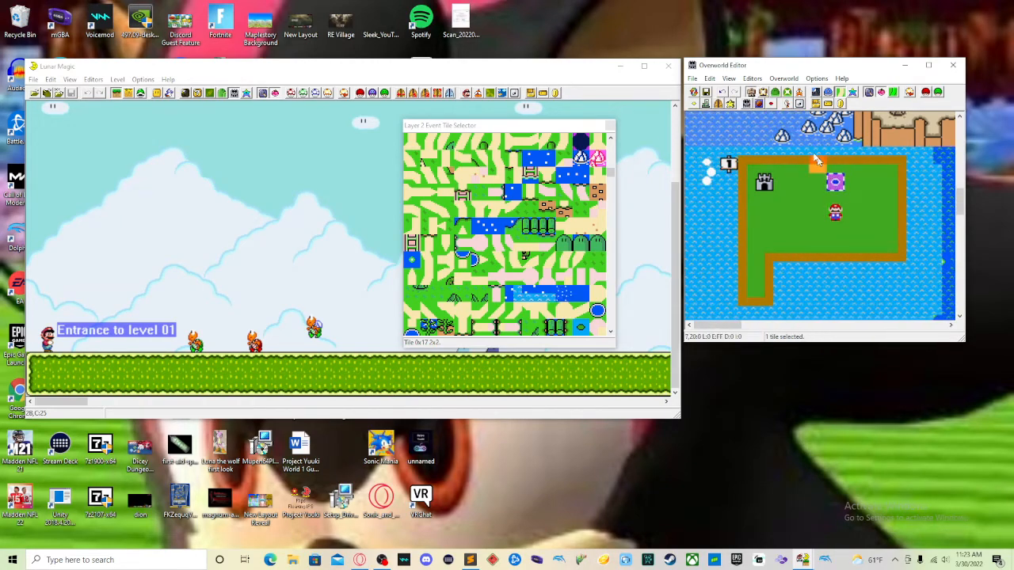
Set the base event of the upper level tile, which uses Level 2, to Event 3
{"action": "left_click", "coordinate": [696, 103]}
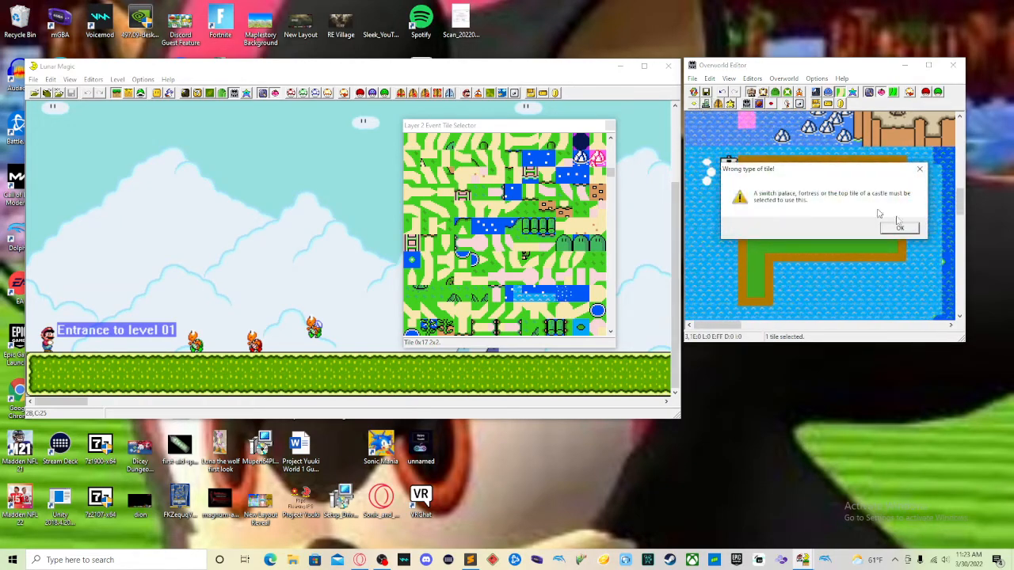
{"action": "left_click", "coordinate": [914, 168]}
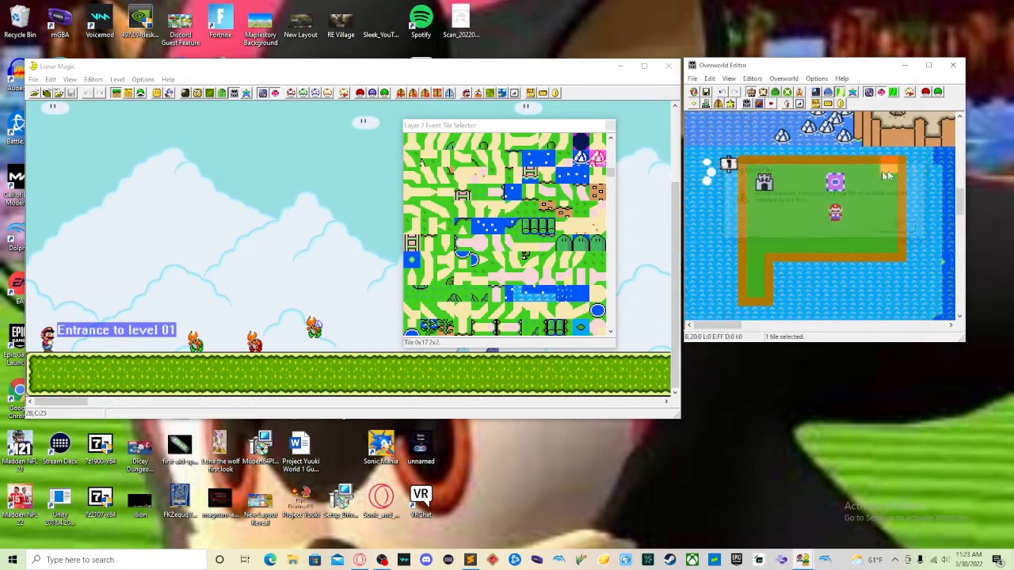
{"action": "left_click", "coordinate": [697, 109]}
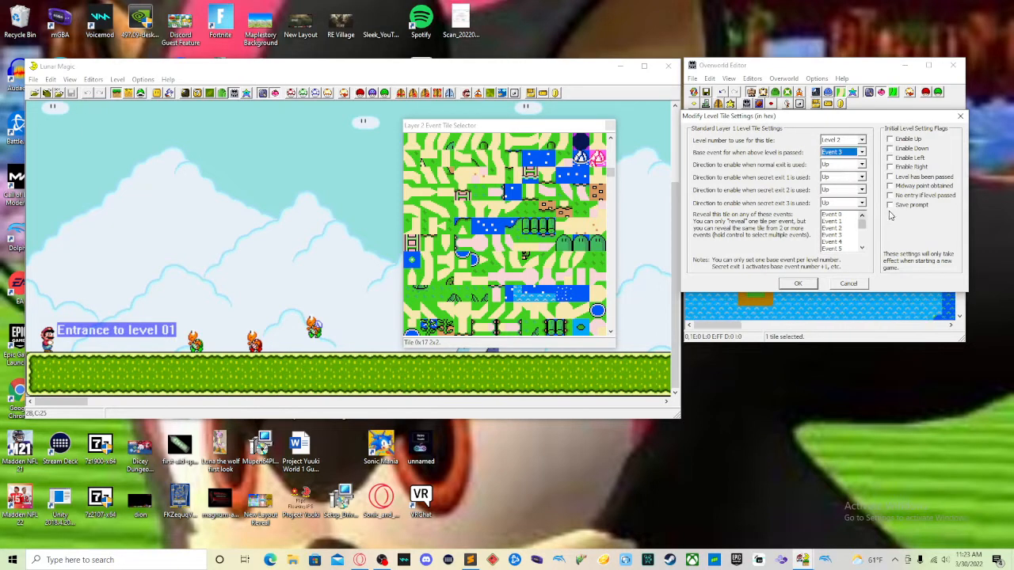
{"action": "left_click", "coordinate": [796, 284]}
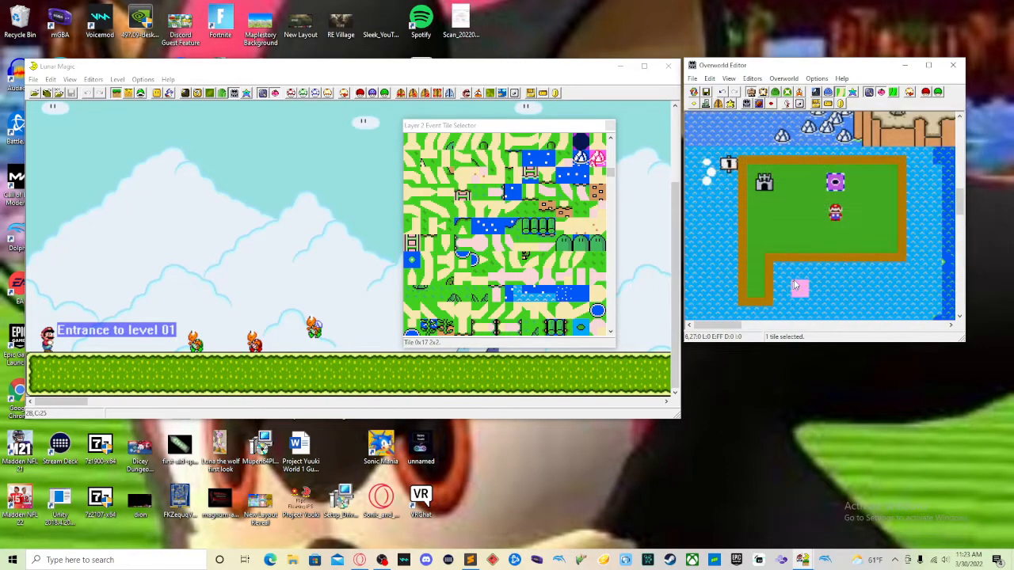
Save the overworld to the ROM and run the ROM in the Snes9x emulator
{"action": "left_click_drag", "start_coordinate": [804, 299], "coordinate": [694, 305]}
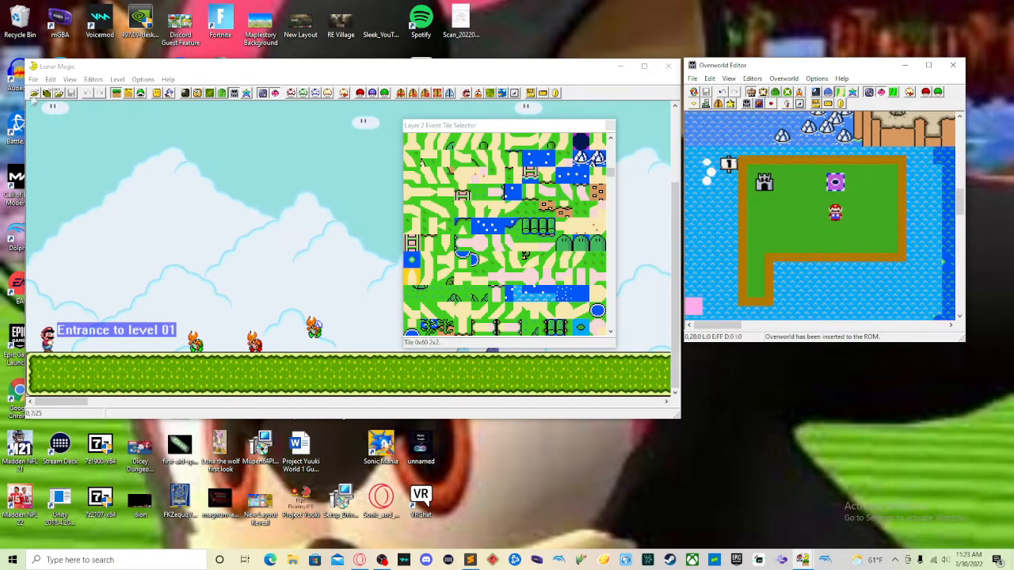
{"action": "left_click", "coordinate": [50, 79]}
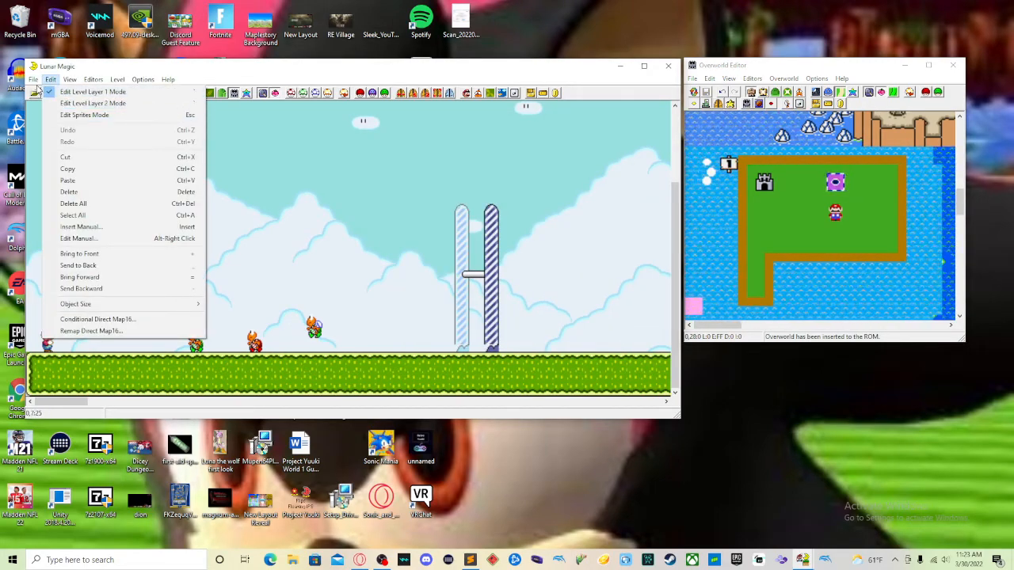
{"action": "mouse_move", "coordinate": [34, 80]}
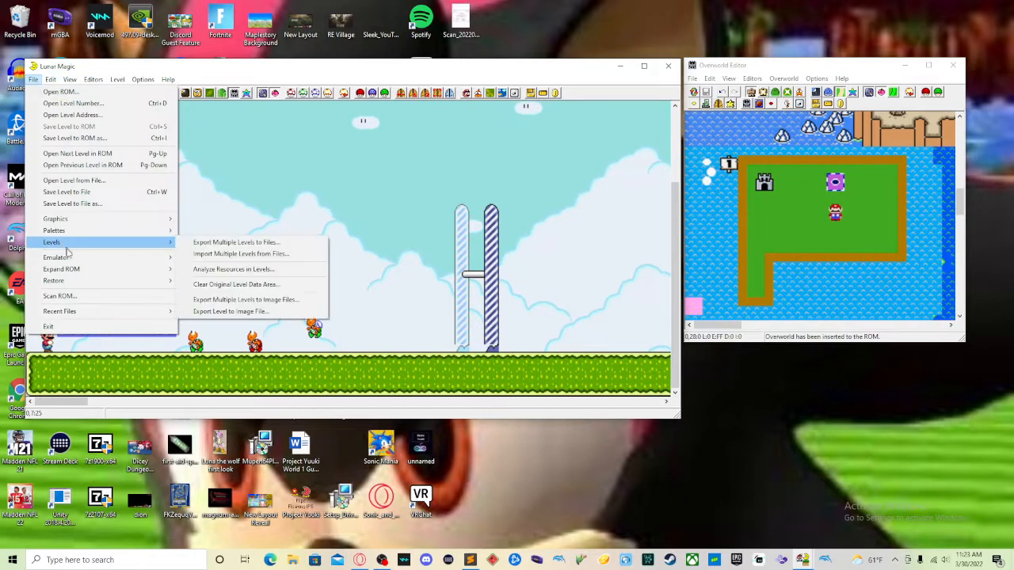
{"action": "mouse_move", "coordinate": [162, 257]}
{"action": "left_click", "coordinate": [198, 259]}
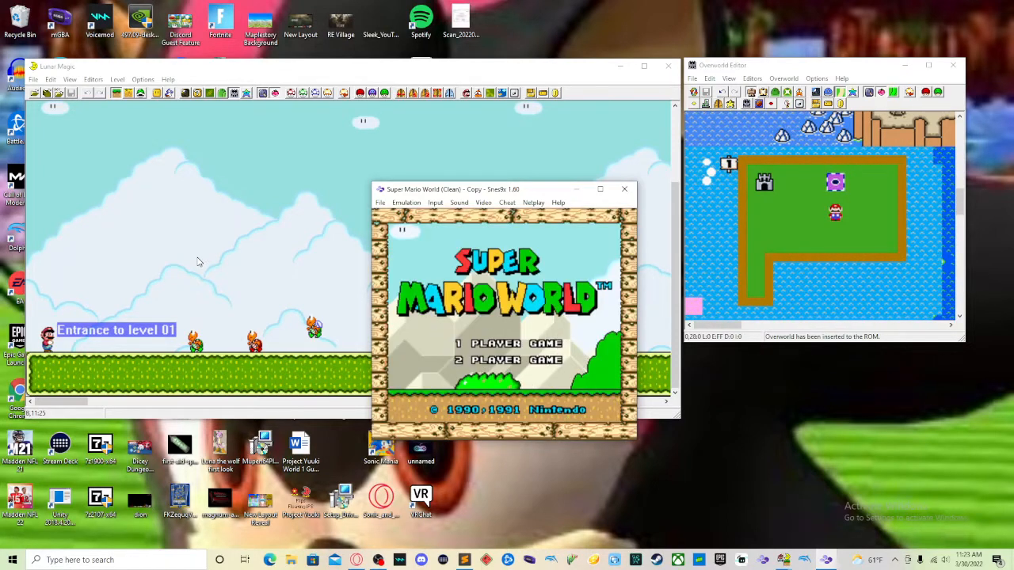
Erase the Mario A save file and end the erase menu to return to the title screen
{"action": "key", "text": "x"}
{"action": "key", "text": "Down"}
{"action": "key", "text": "Down"}
{"action": "key", "text": "Down"}
{"action": "key", "text": "c"}
{"action": "key", "text": "c"}
{"action": "key", "text": "Down"}
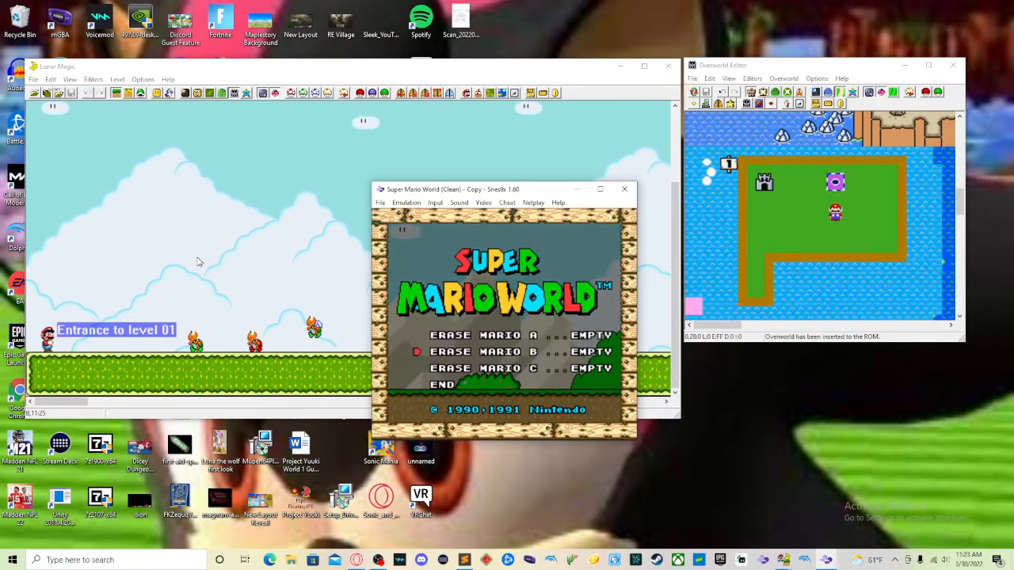
{"action": "key", "text": "Down"}
{"action": "key", "text": "Down"}
{"action": "key", "text": "c"}
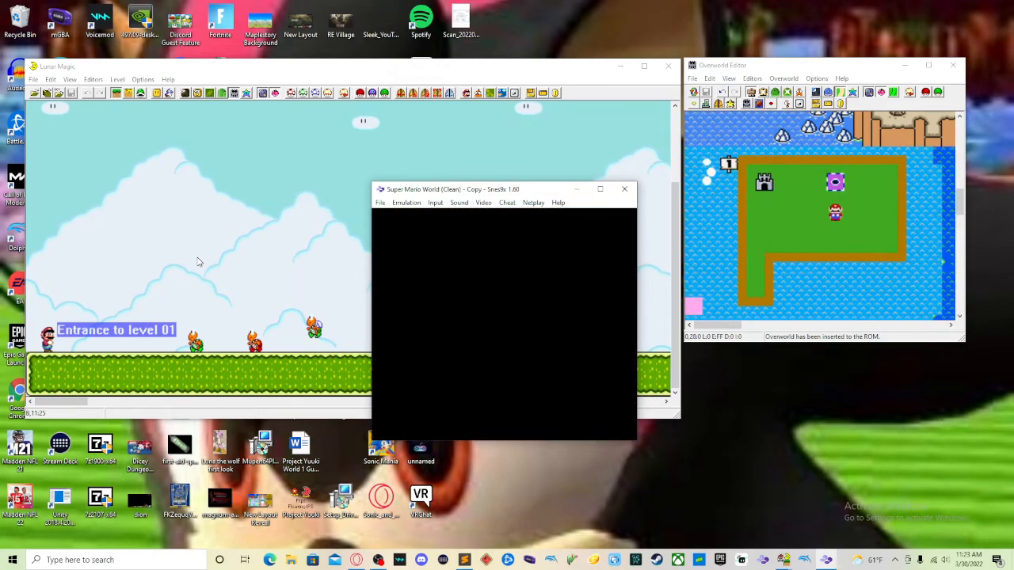
Start a new one-player game from the title screen
{"action": "key", "text": "c"}
{"action": "key", "text": "c"}
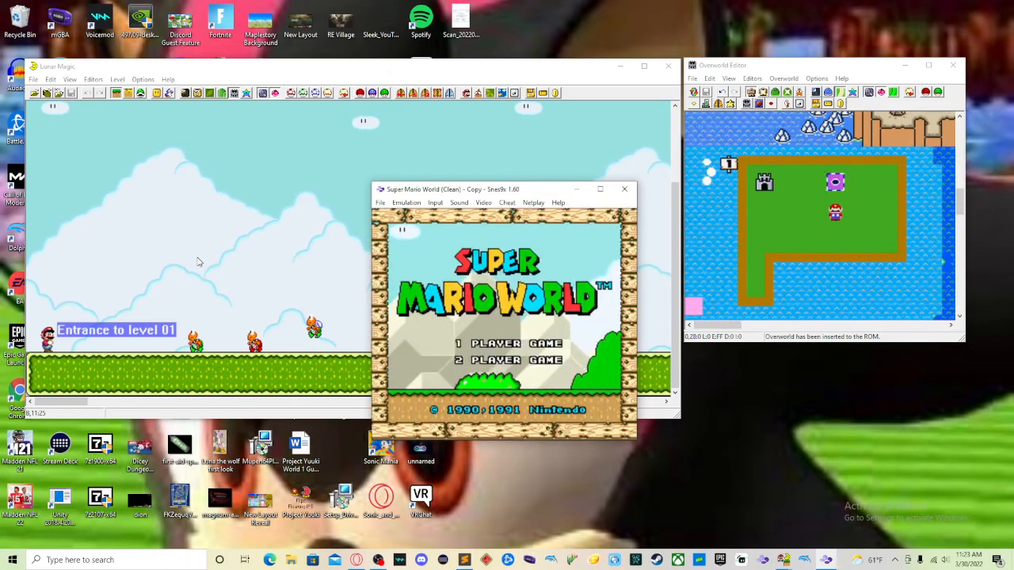
{"action": "key", "text": "c"}
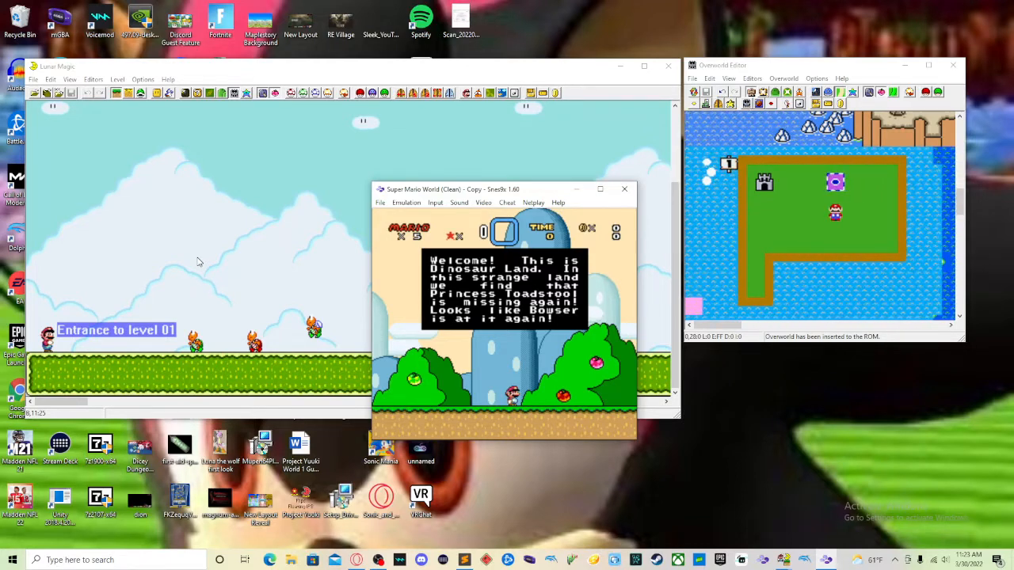
Switch to Lunar Magic, look at level 02, and return to level 01
{"action": "left_click", "coordinate": [199, 262]}
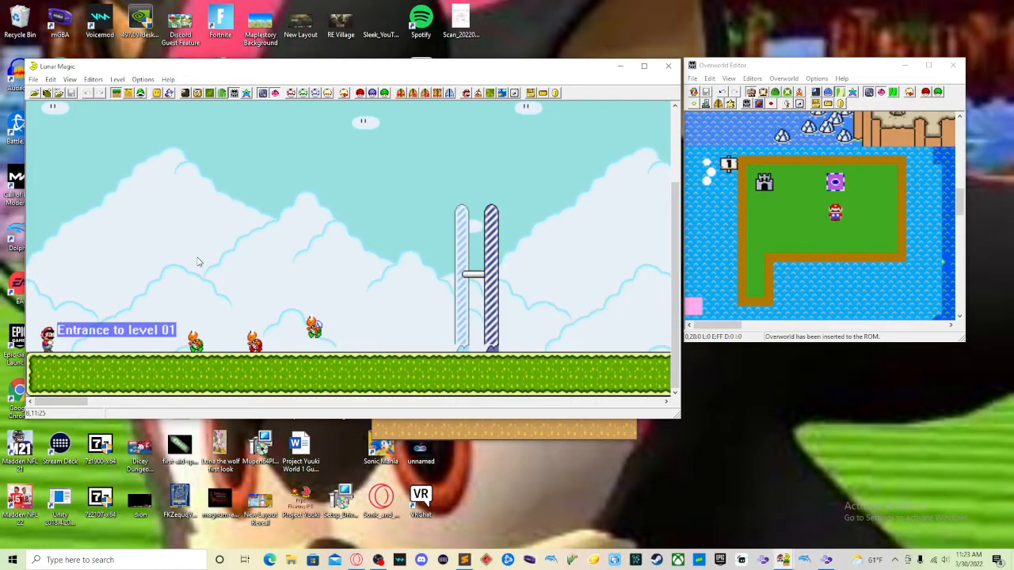
{"action": "key", "text": "Page_Down"}
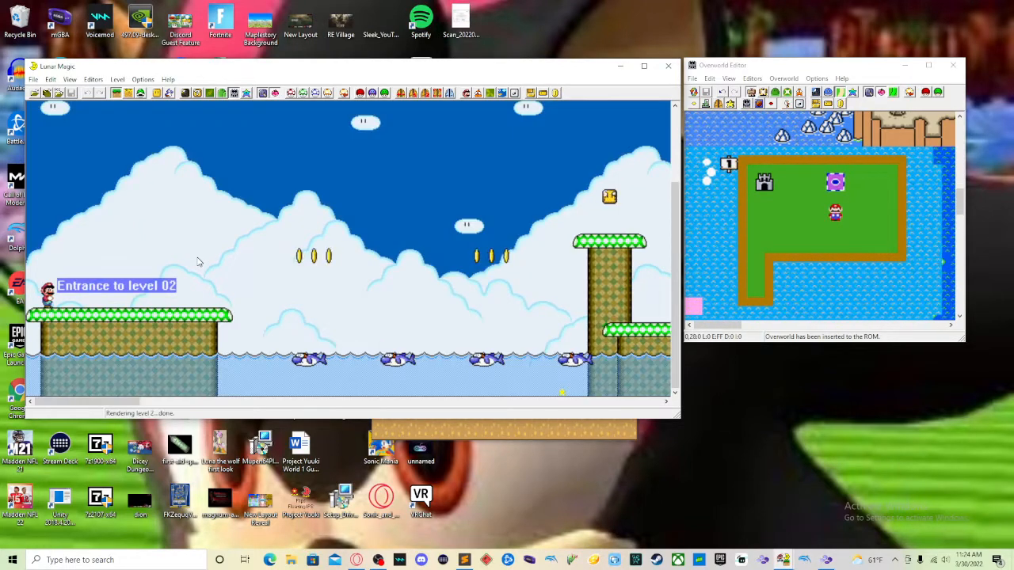
{"action": "key", "text": "Page_Up"}
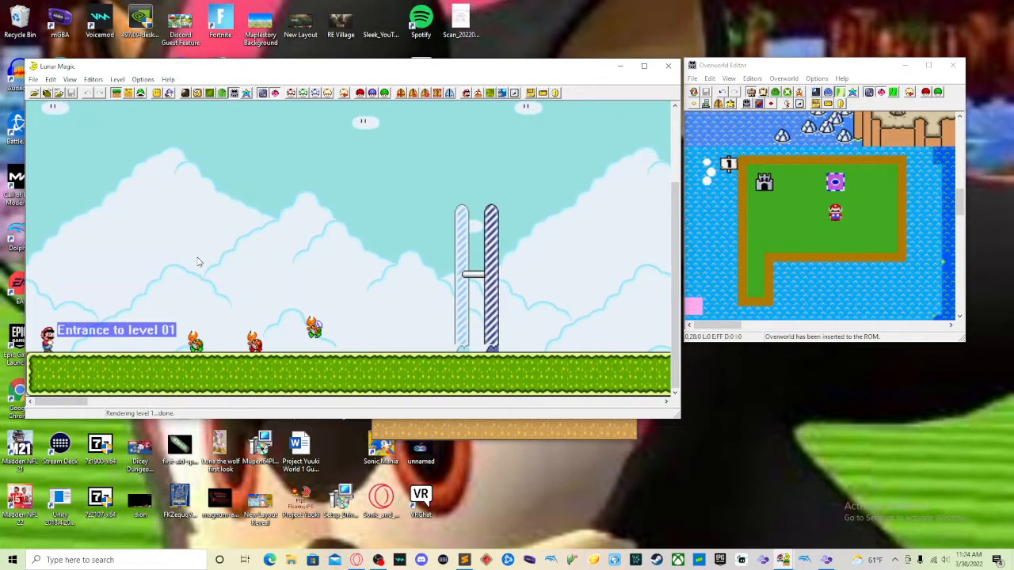
Switch back to Snes9x and playtest the first level from the overworld through to the second level
{"action": "left_click", "coordinate": [826, 560]}
{"action": "key", "text": "c"}
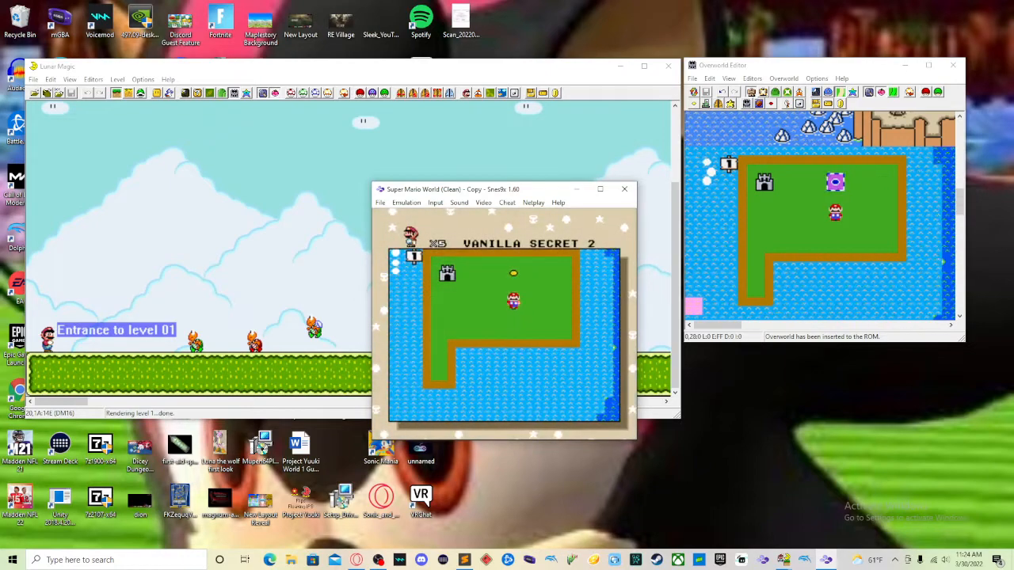
{"action": "key", "text": "c"}
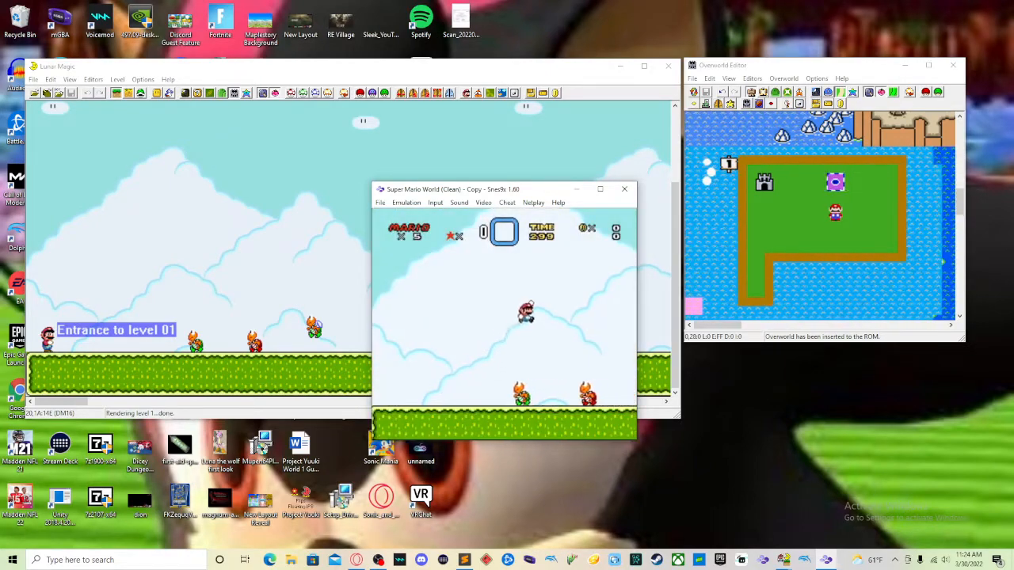
{"action": "key", "text": "Right"}
{"action": "key", "text": "x"}
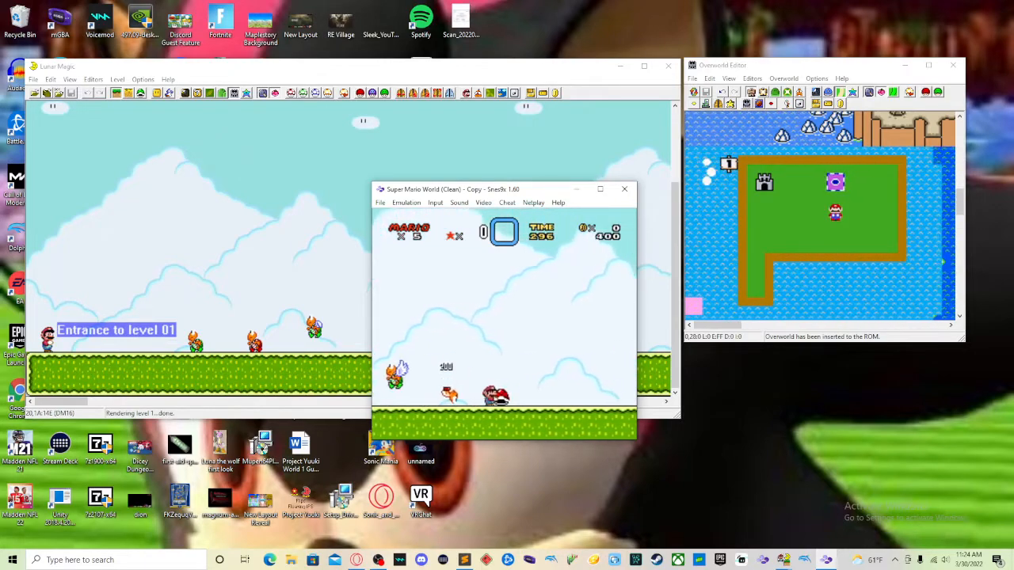
{"action": "key", "text": "Right"}
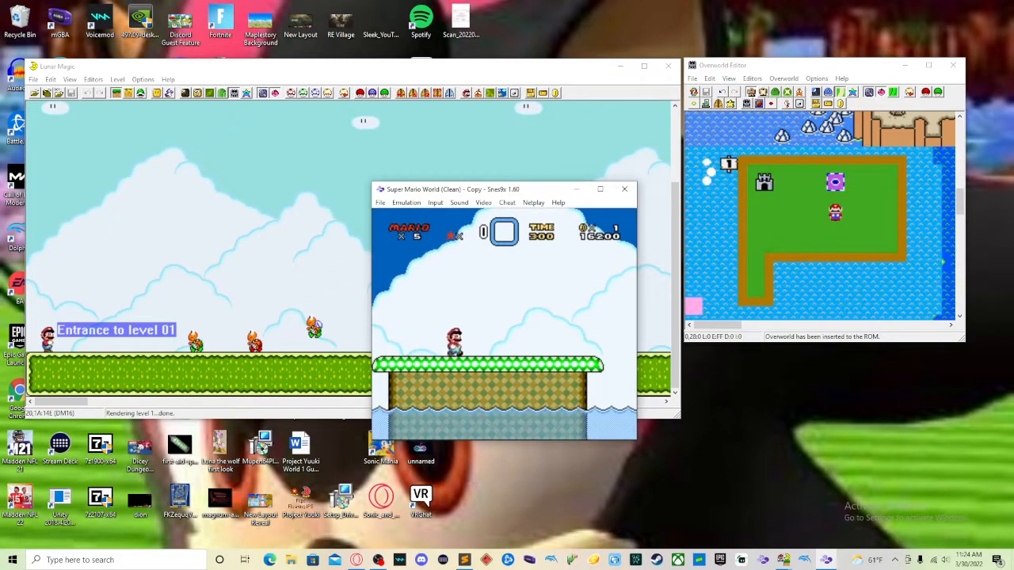
{"action": "key", "text": "Right"}
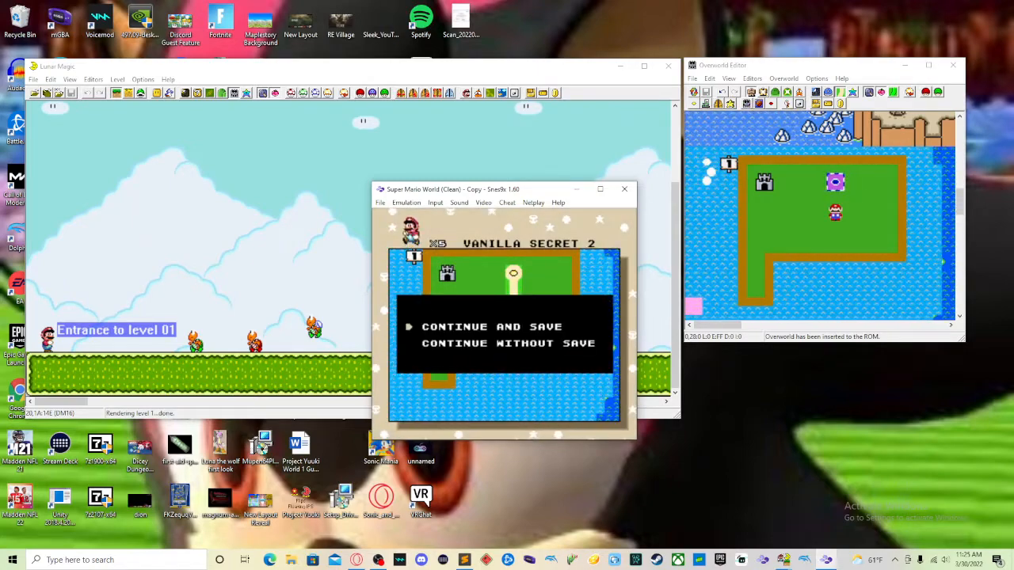
Continue and save the game, move Mario up the revealed path to the upper level tile, and close Snes9x
{"action": "key", "text": "c"}
{"action": "key", "text": "Up"}
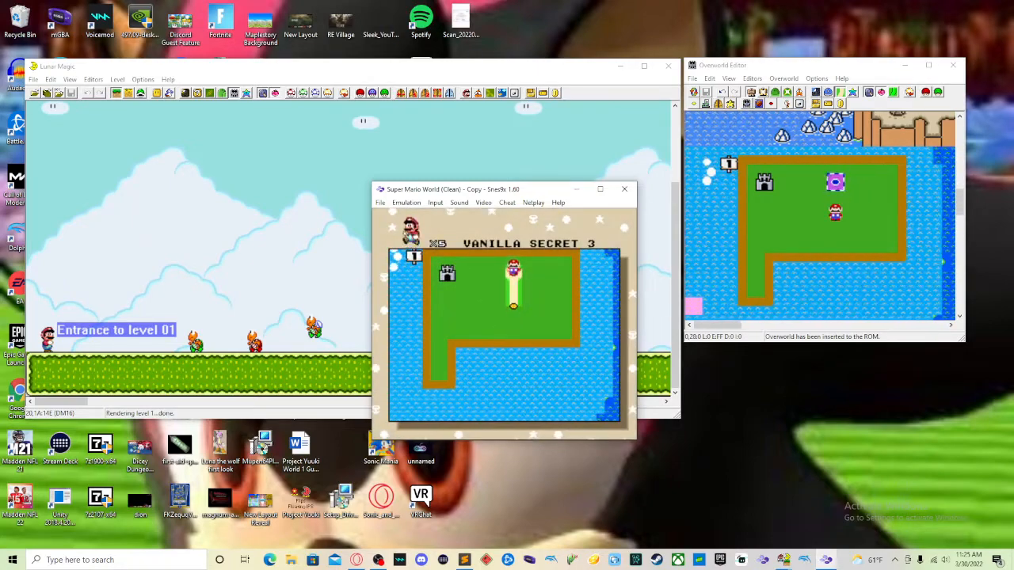
{"action": "left_click", "coordinate": [622, 191]}
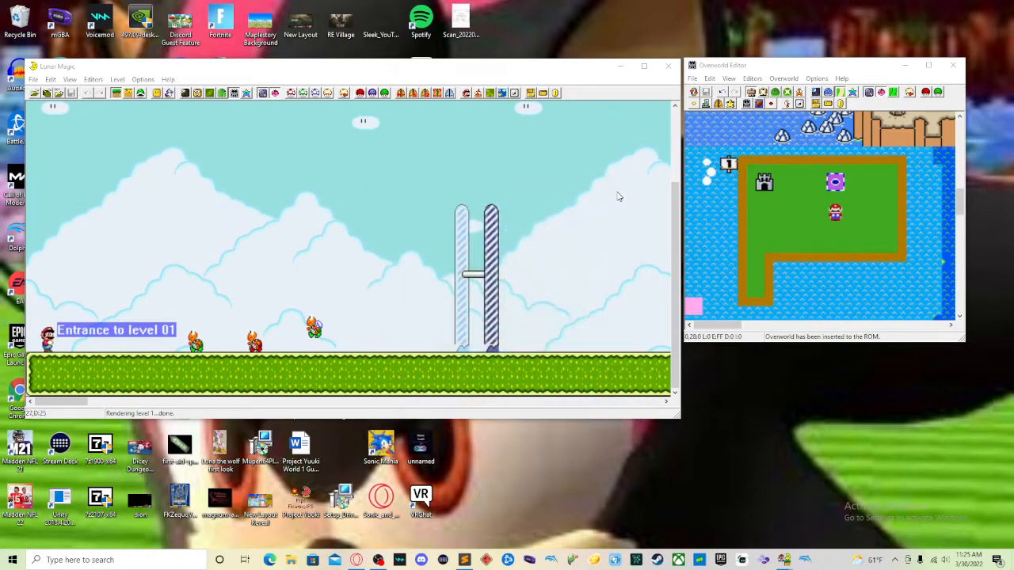
Find the message info box sprite by searching "mess" and place it in level 01, in the air between Mario and the first Koopa
{"action": "left_click", "coordinate": [836, 187]}
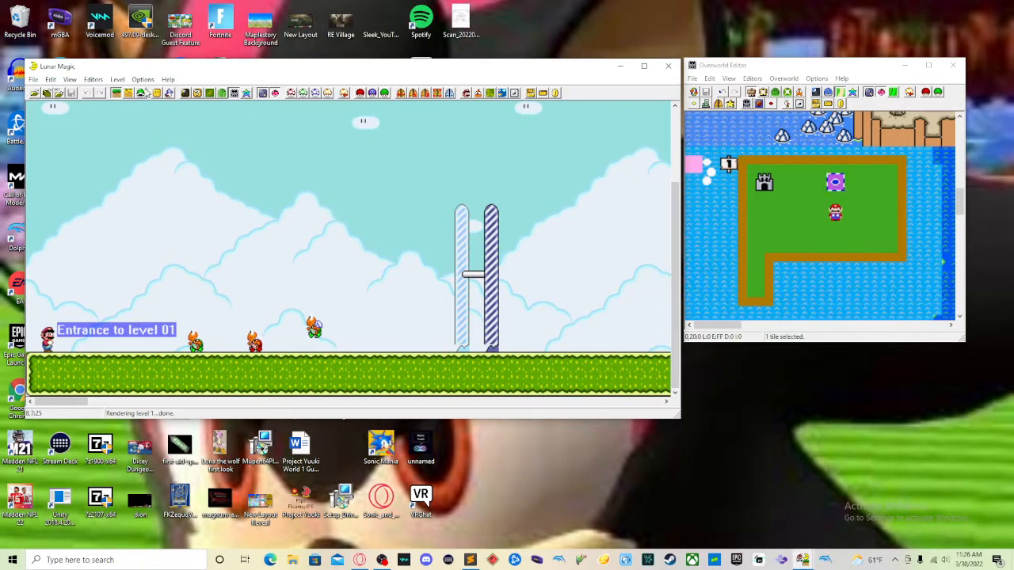
{"action": "left_click", "coordinate": [140, 93]}
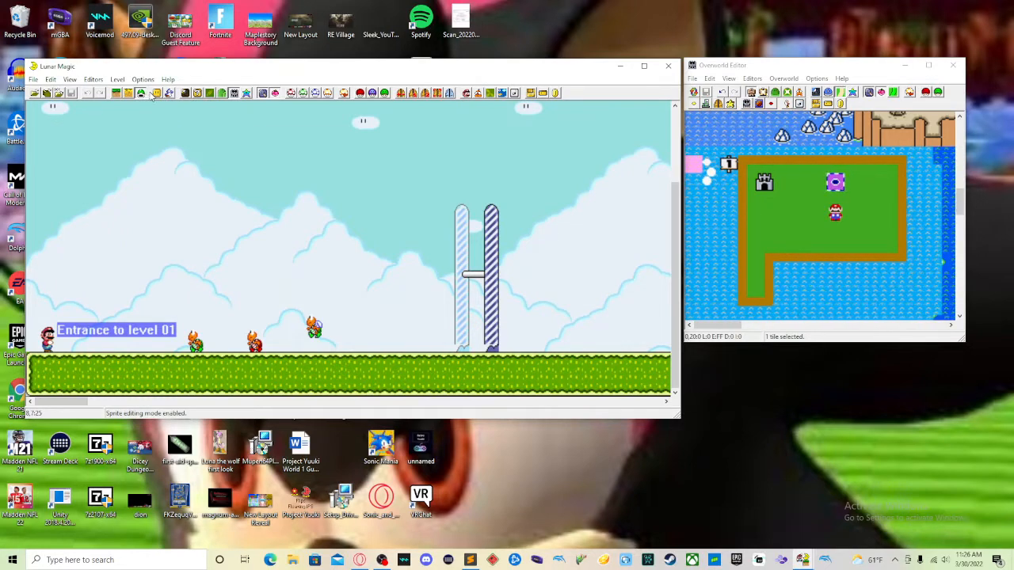
{"action": "left_click", "coordinate": [171, 93]}
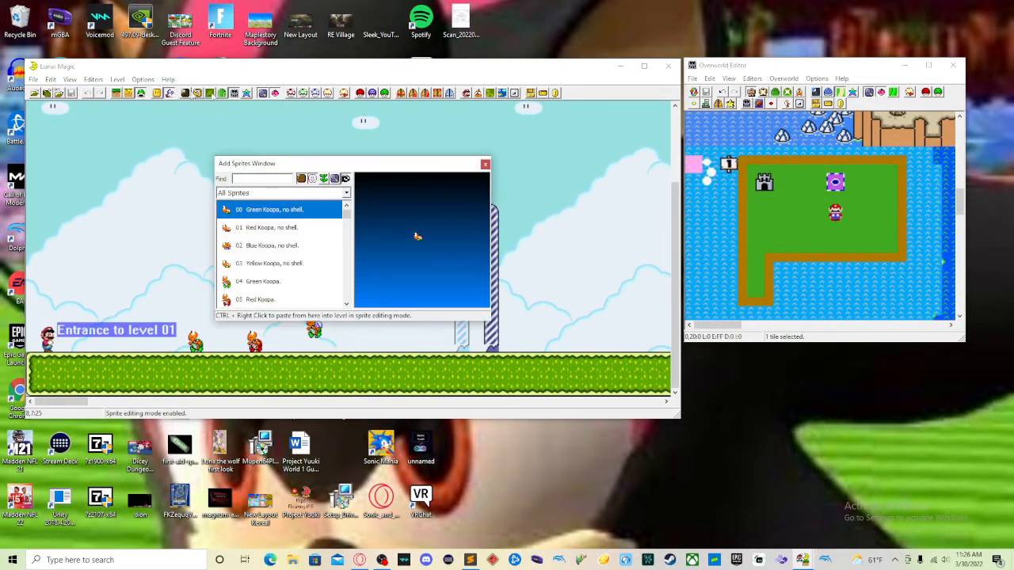
{"action": "scroll", "coordinate": [305, 231], "scroll_direction": "down", "scroll_amount": 5}
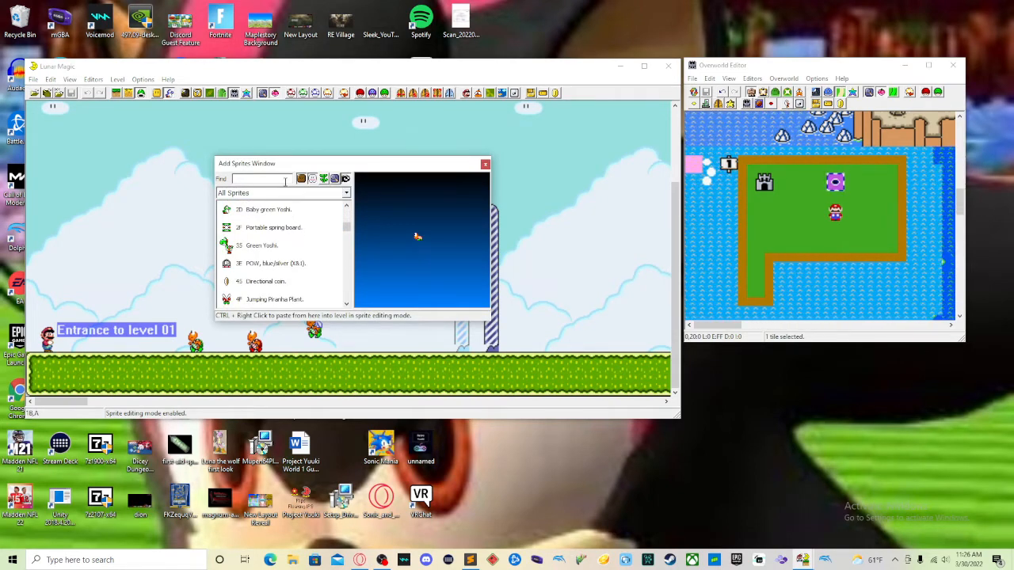
{"action": "left_click", "coordinate": [286, 181]}
{"action": "type", "text": "mess"}
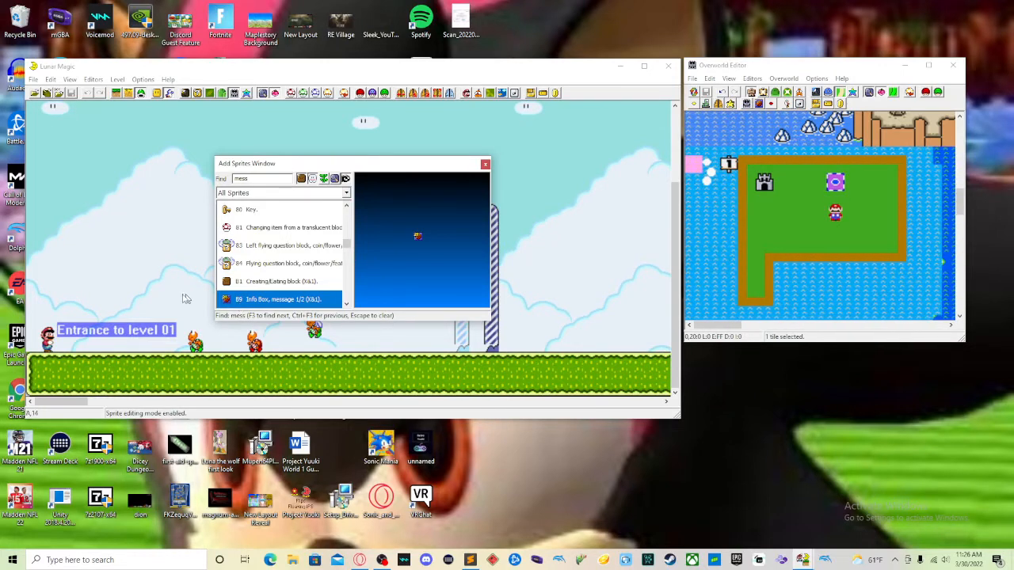
{"action": "left_click", "coordinate": [150, 287]}
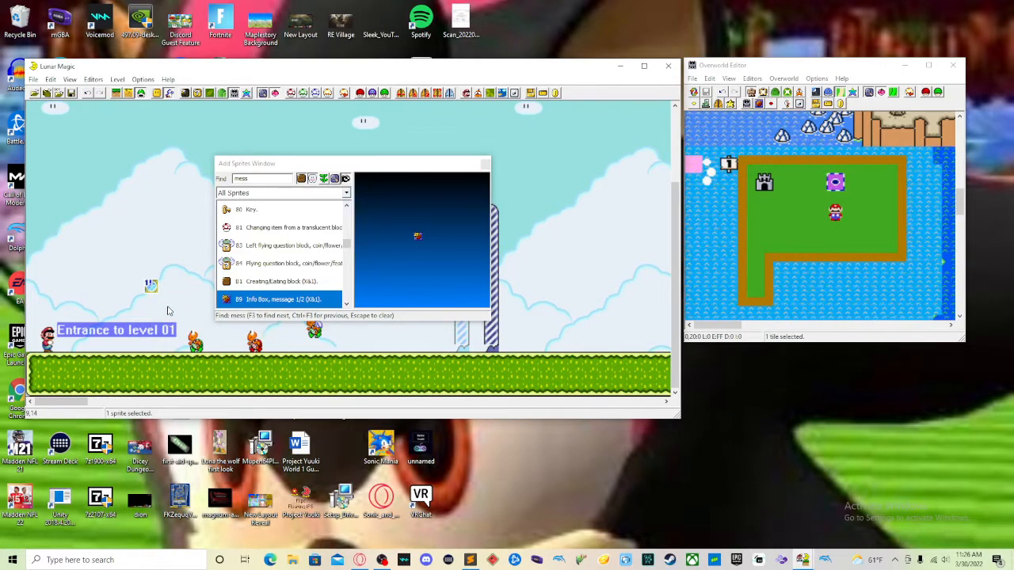
{"action": "left_click", "coordinate": [484, 164]}
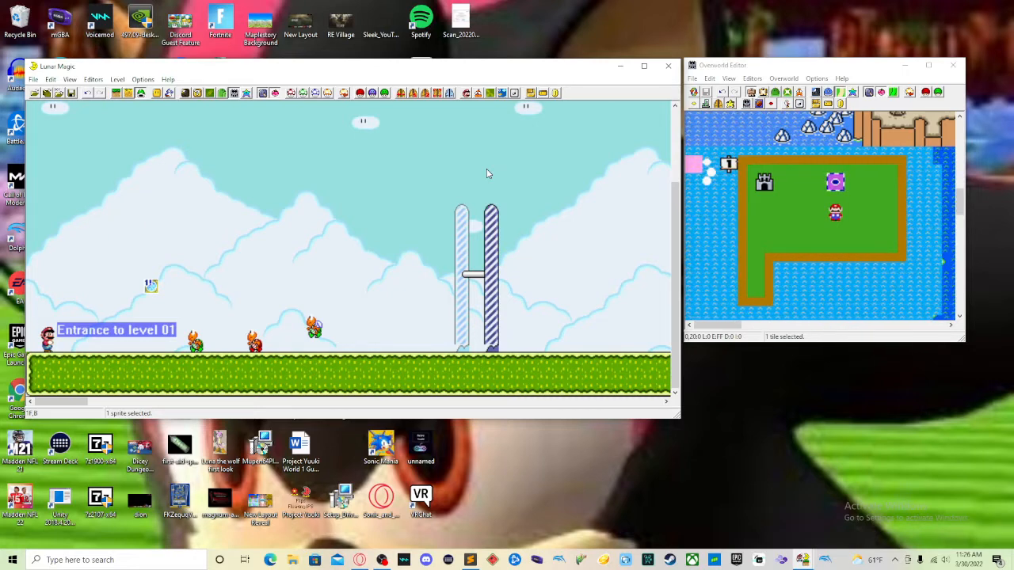
Move the info box sprite so it floats above the level 01 entrance, slightly ahead of Mario
{"action": "left_click", "coordinate": [214, 304]}
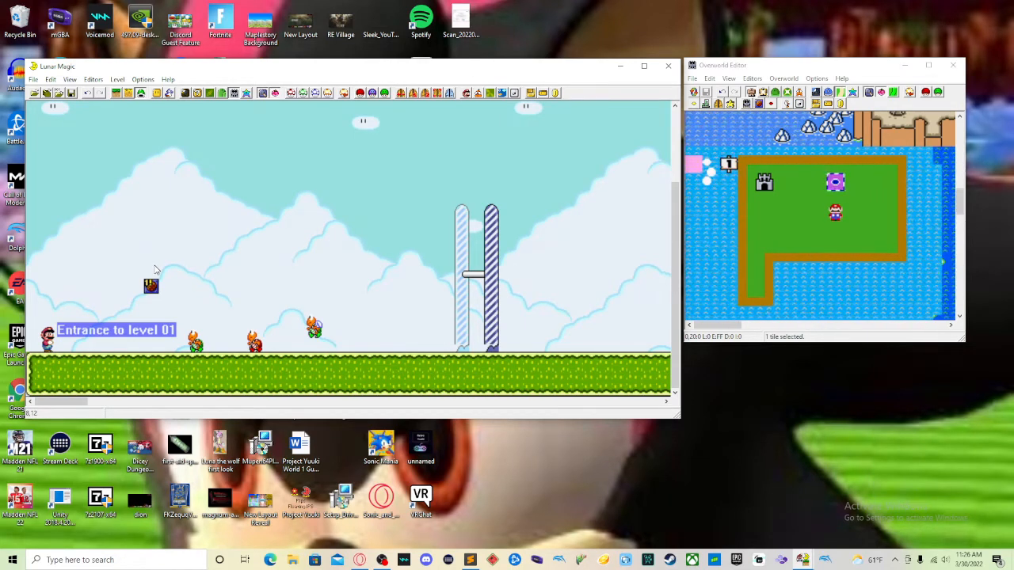
{"action": "left_click", "coordinate": [154, 284]}
{"action": "left_click_drag", "start_coordinate": [157, 282], "coordinate": [180, 282]}
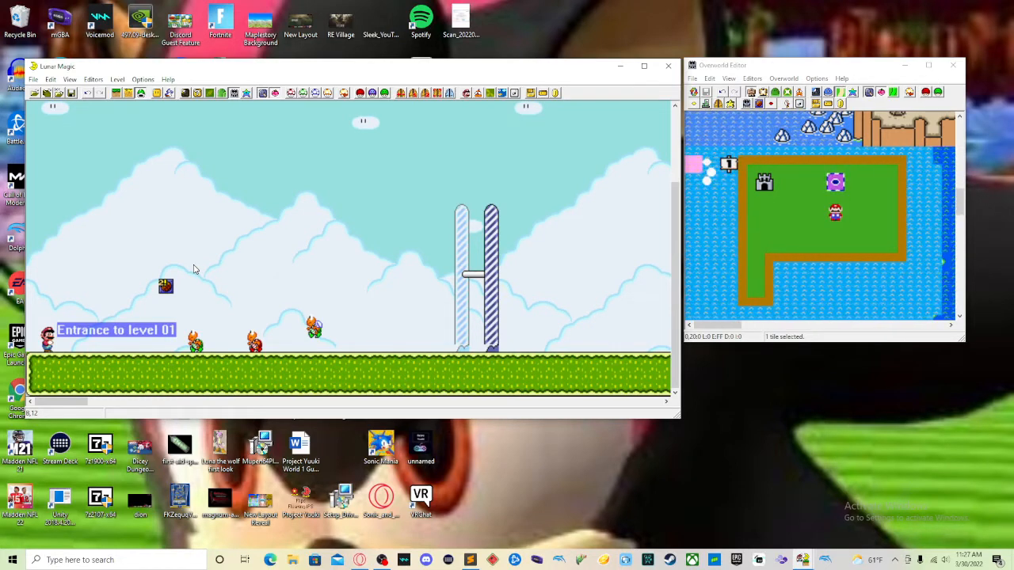
{"action": "left_click_drag", "start_coordinate": [168, 284], "coordinate": [174, 280]}
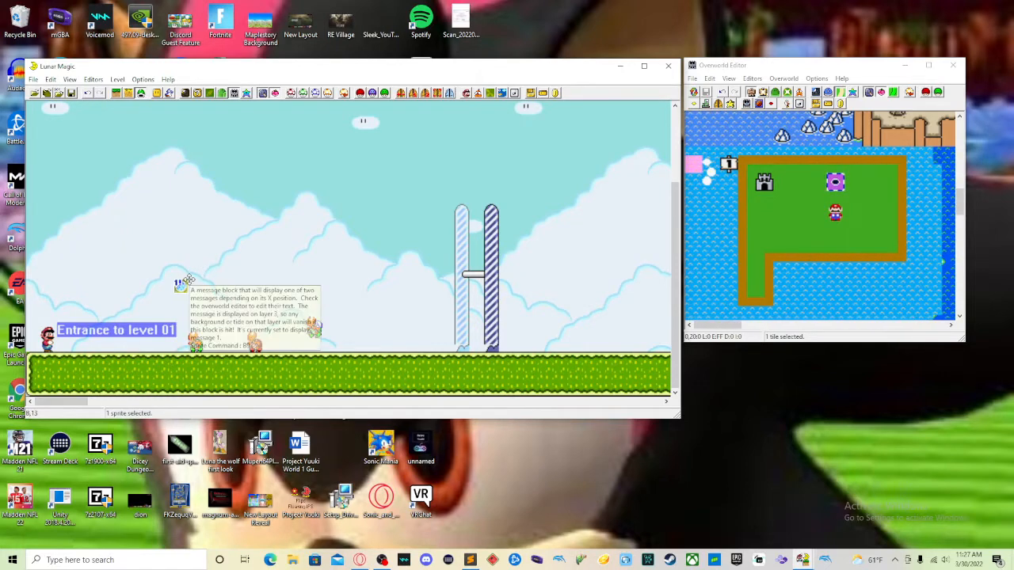
{"action": "left_click", "coordinate": [183, 283]}
{"action": "left_click_drag", "start_coordinate": [184, 282], "coordinate": [68, 289]}
{"action": "left_click", "coordinate": [76, 296]}
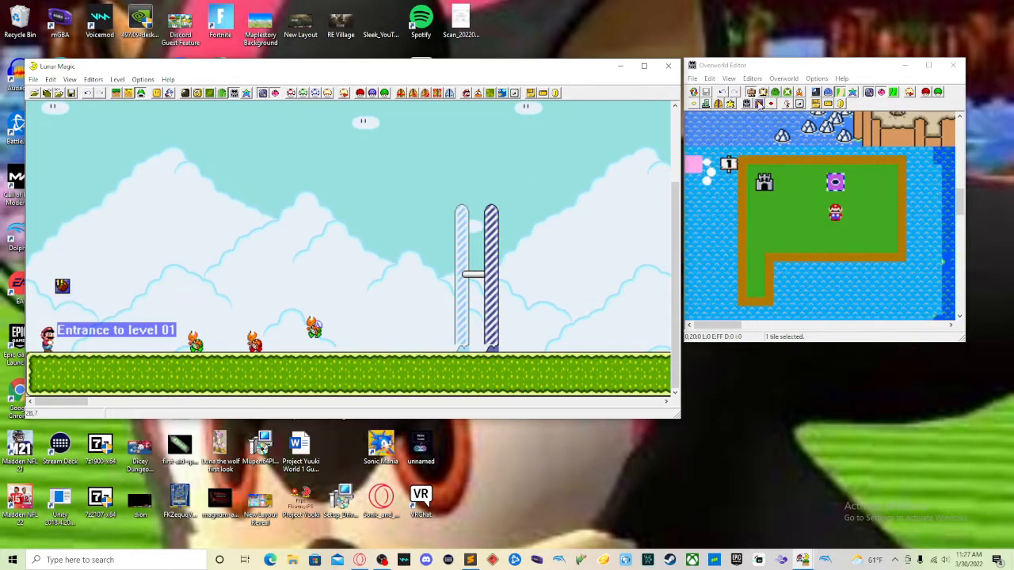
Set message box text 001-1 to "Hi there, this is Mario World Rom Hack making dev. Hi im new here."
{"action": "left_click", "coordinate": [758, 104]}
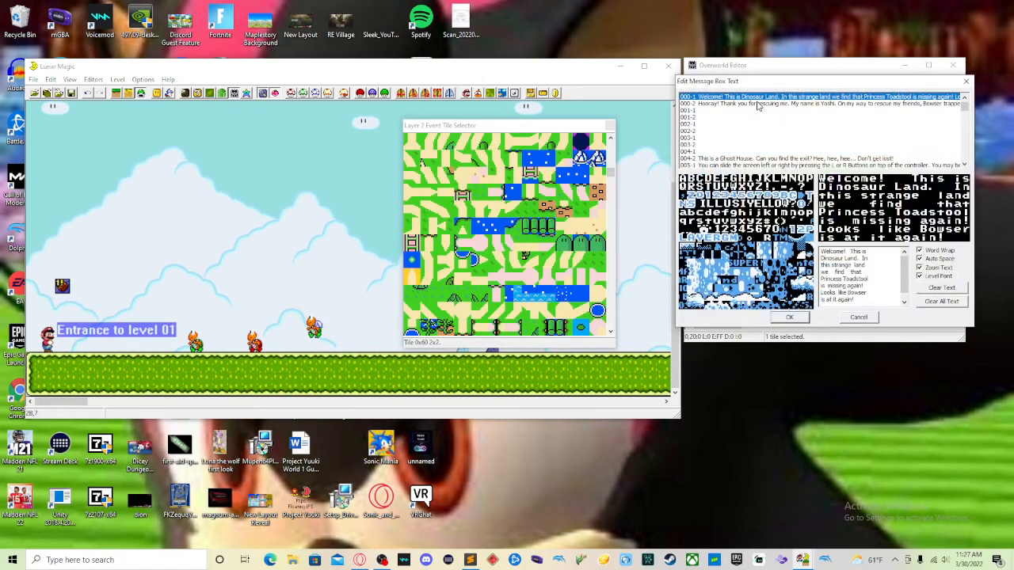
{"action": "left_click_drag", "start_coordinate": [762, 83], "coordinate": [351, 143]}
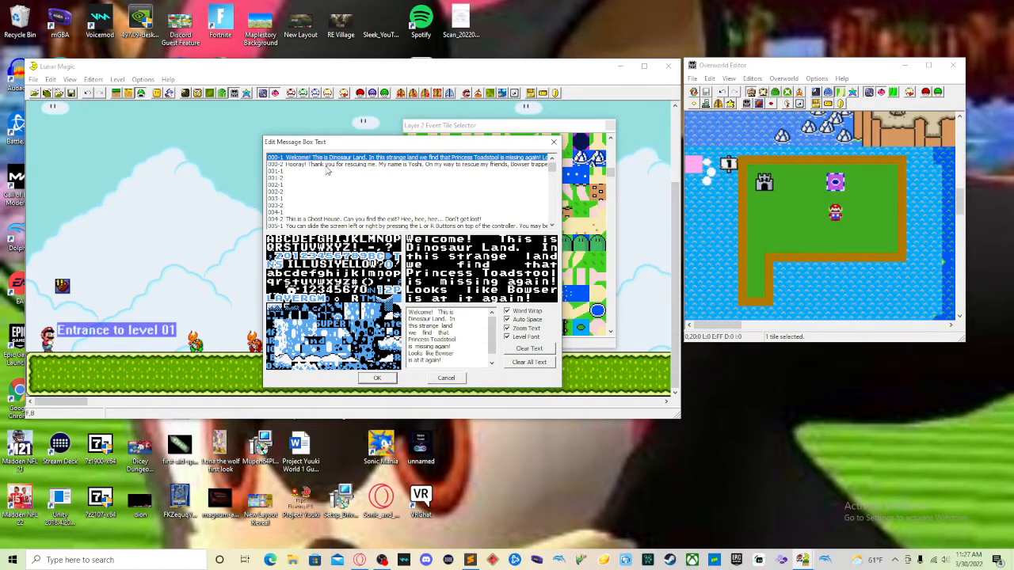
{"action": "left_click", "coordinate": [326, 165]}
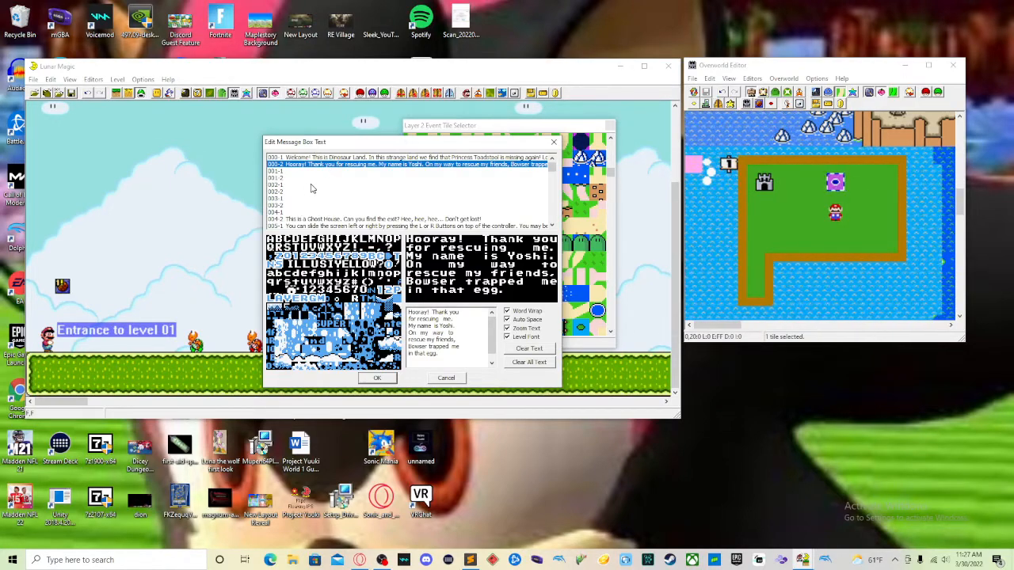
{"action": "left_click", "coordinate": [282, 172]}
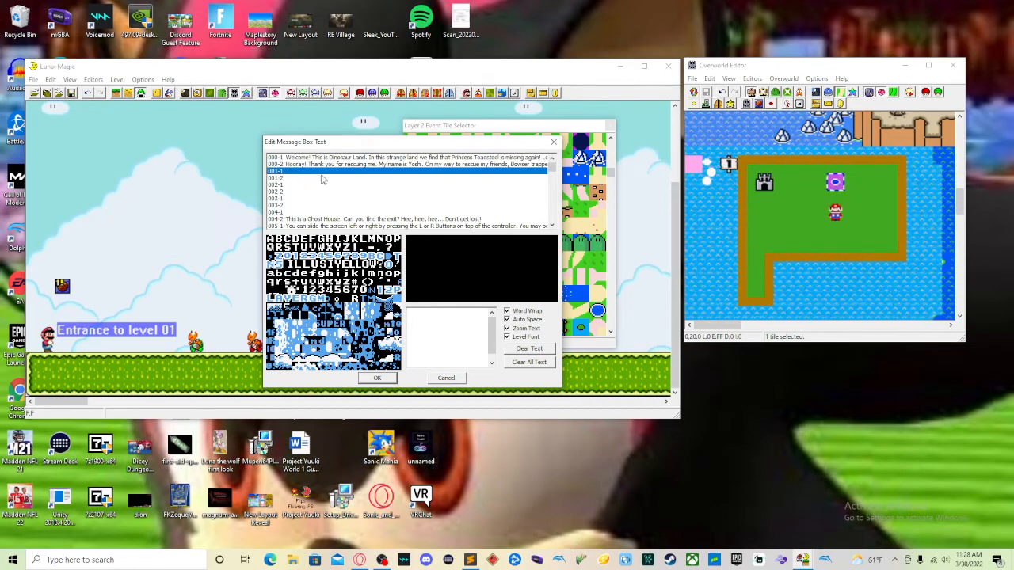
{"action": "left_click", "coordinate": [464, 331]}
{"action": "key", "text": "BackSpace"}
{"action": "type", "text": "Hi there,"}
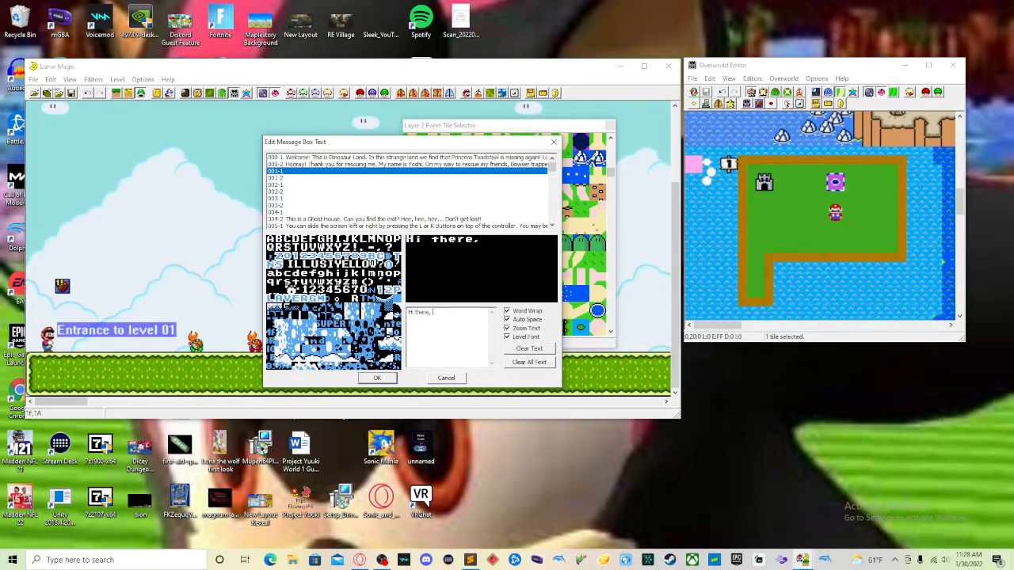
{"action": "type", "text": " this is Ma"}
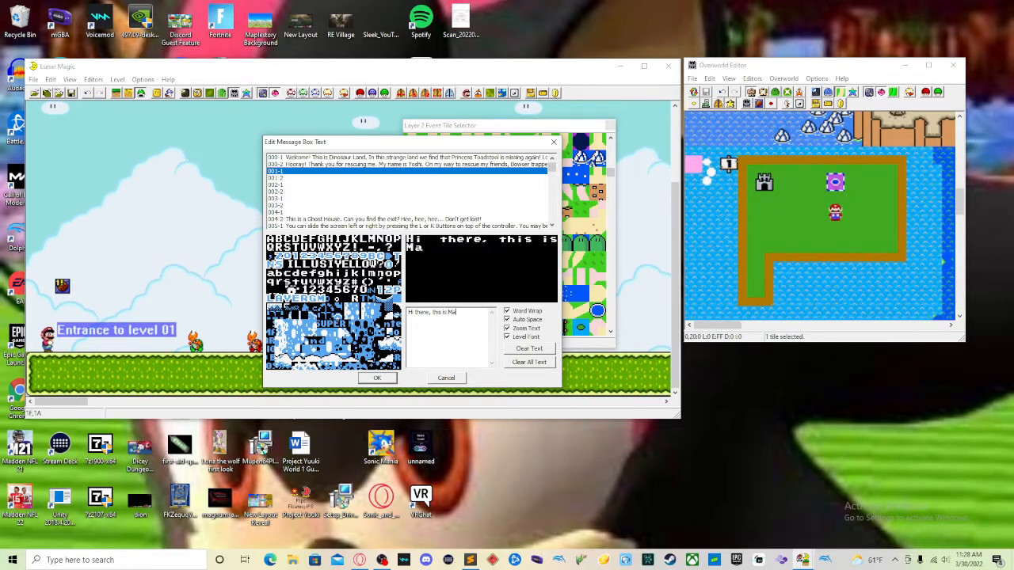
{"action": "type", "text": "rio World Rom Hack making"}
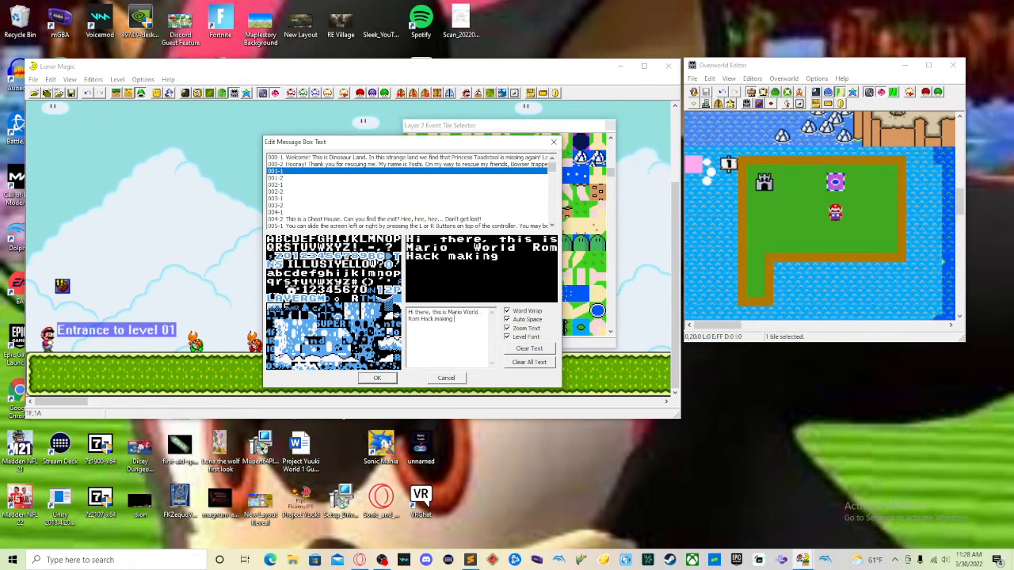
{"action": "type", "text": " dev. Hi im new here."}
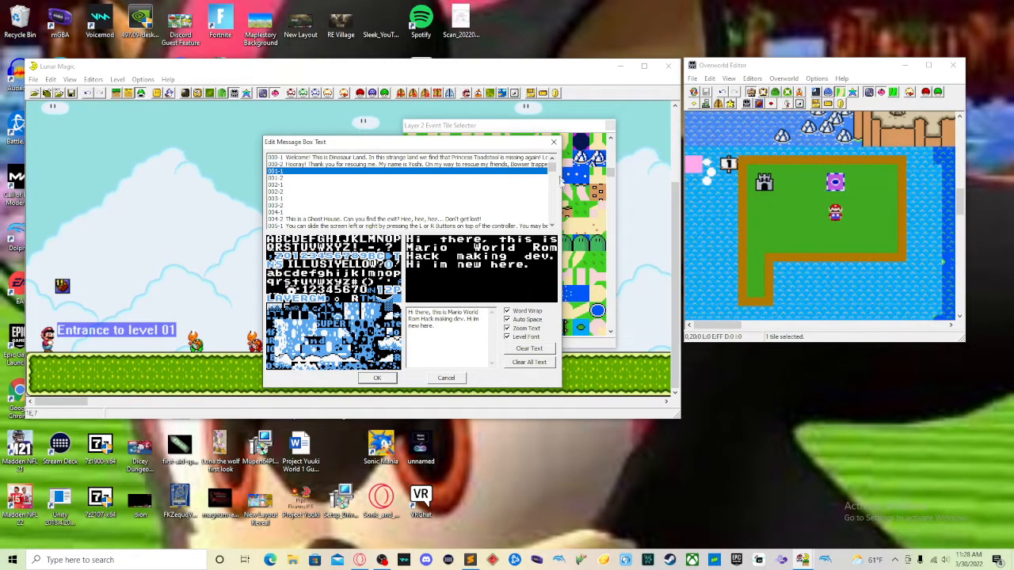
{"action": "left_click", "coordinate": [376, 379]}
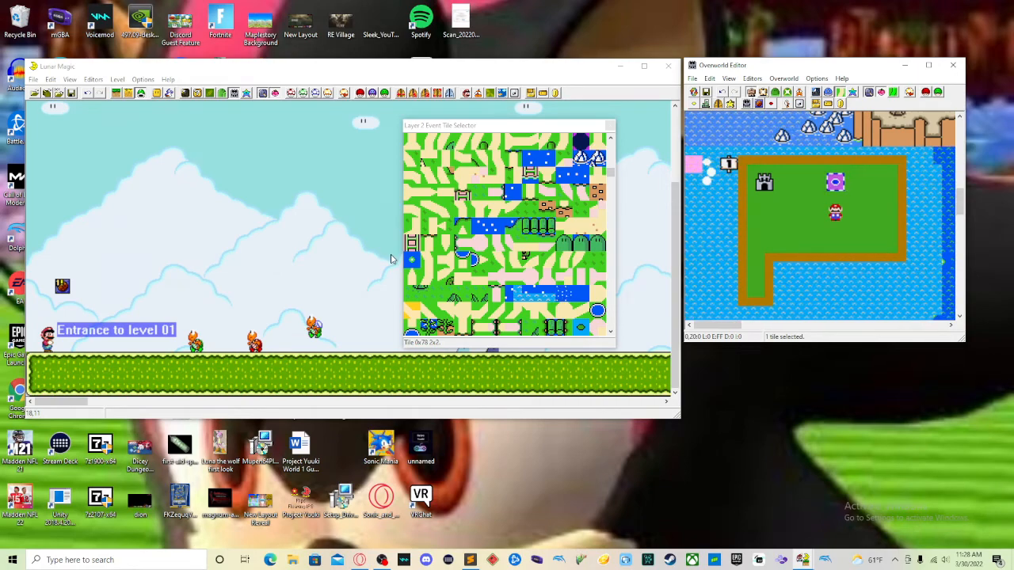
Save the overworld to the ROM, close the Layer 2 event tile selector, and save level 01
{"action": "key", "text": "ctrl+s"}
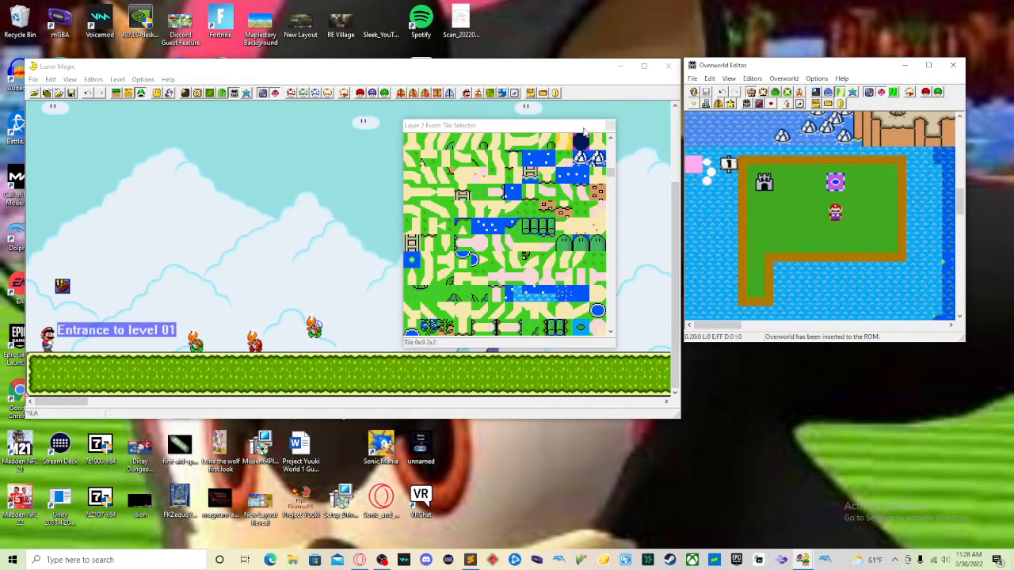
{"action": "left_click", "coordinate": [610, 125]}
{"action": "left_click", "coordinate": [71, 93]}
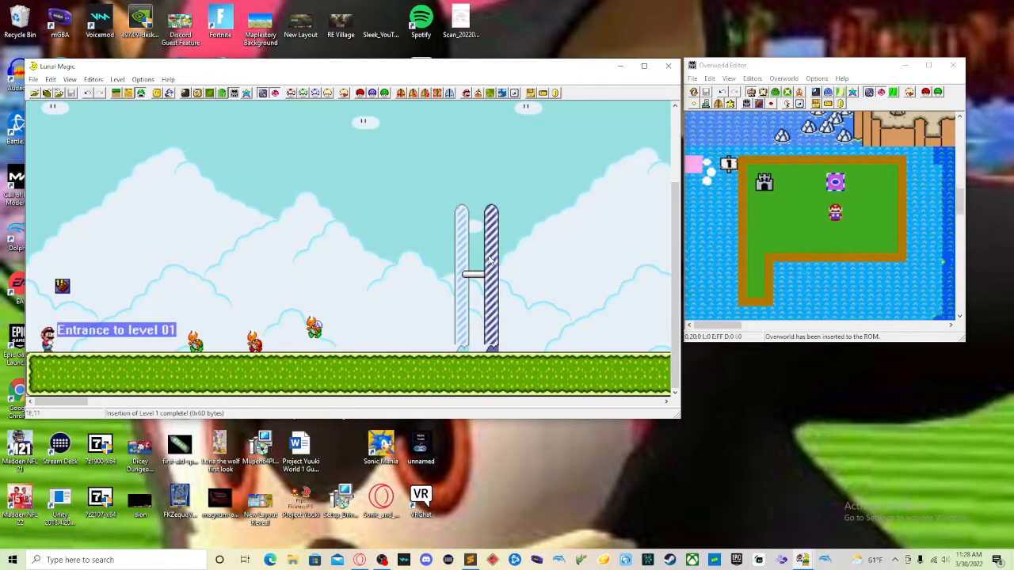
Replace the intro message 000-1 with "Welcome to my first rom hack! Hi there, I am new here"
{"action": "left_click", "coordinate": [760, 104]}
{"action": "left_click_drag", "start_coordinate": [760, 81], "coordinate": [351, 160]}
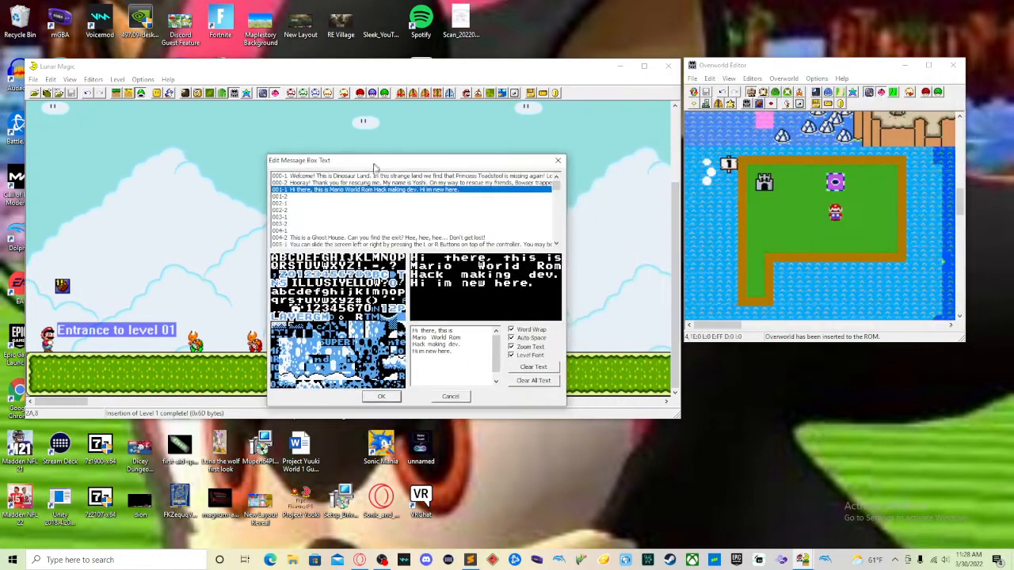
{"action": "left_click", "coordinate": [372, 176]}
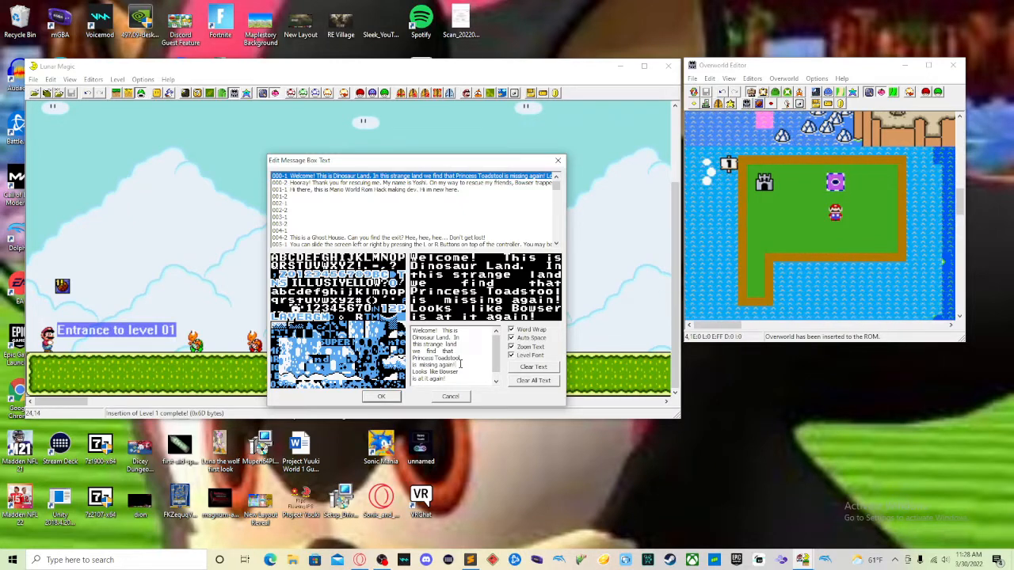
{"action": "left_click_drag", "start_coordinate": [452, 372], "coordinate": [413, 298]}
{"action": "type", "text": "Welco"}
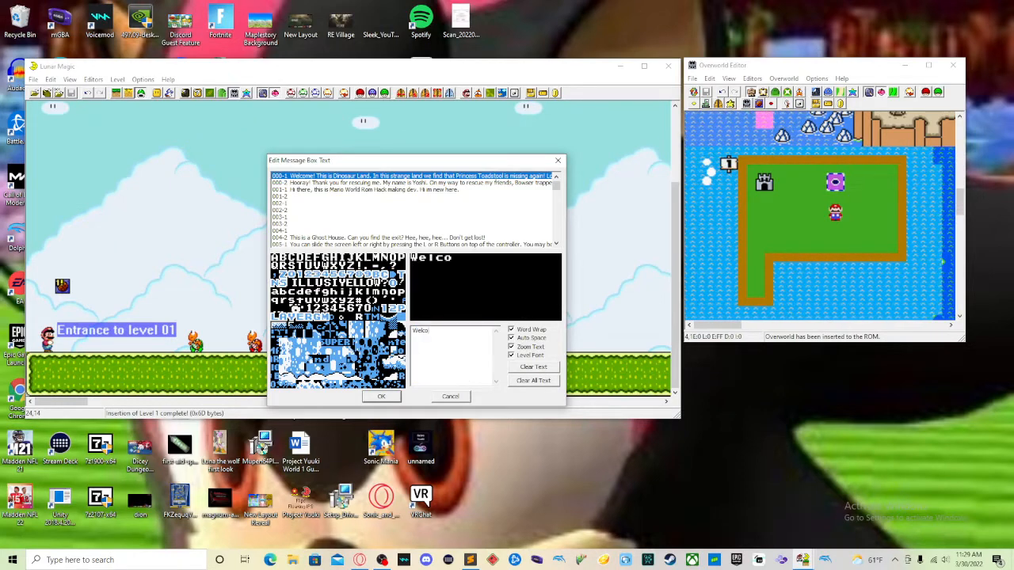
{"action": "type", "text": "me to myu"}
{"action": "type", "text": " first"}
{"action": "type", "text": " rom ha"}
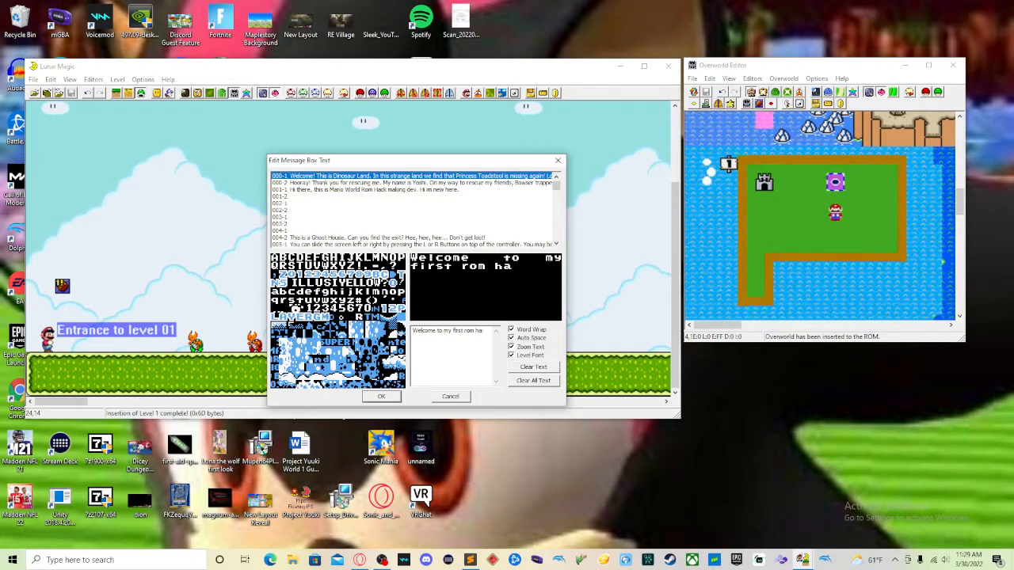
{"action": "type", "text": "ck"}
{"action": "type", "text": "! HG"}
{"action": "type", "text": " there"}
{"action": "type", "text": ", I am new"}
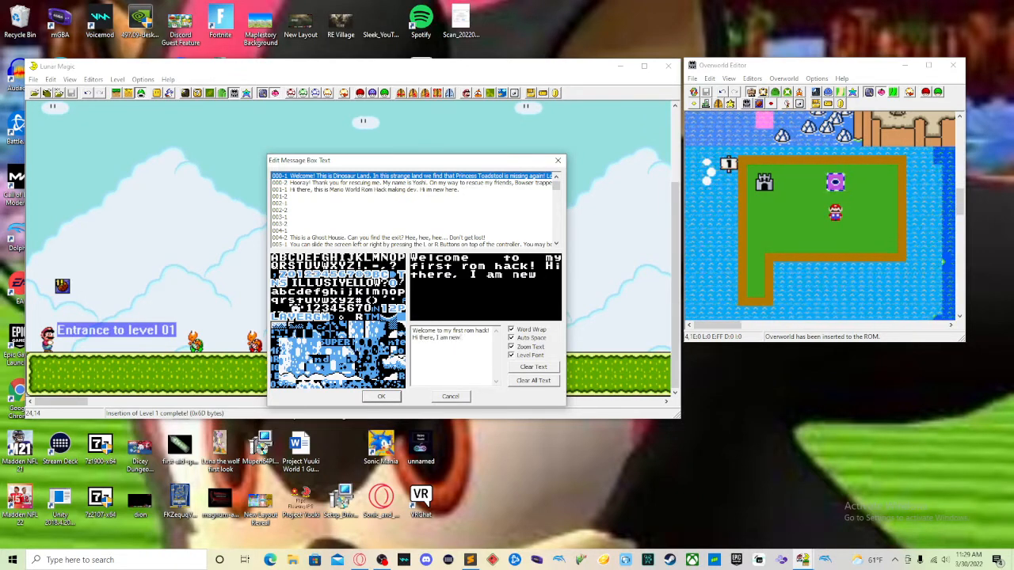
{"action": "type", "text": "w here"}
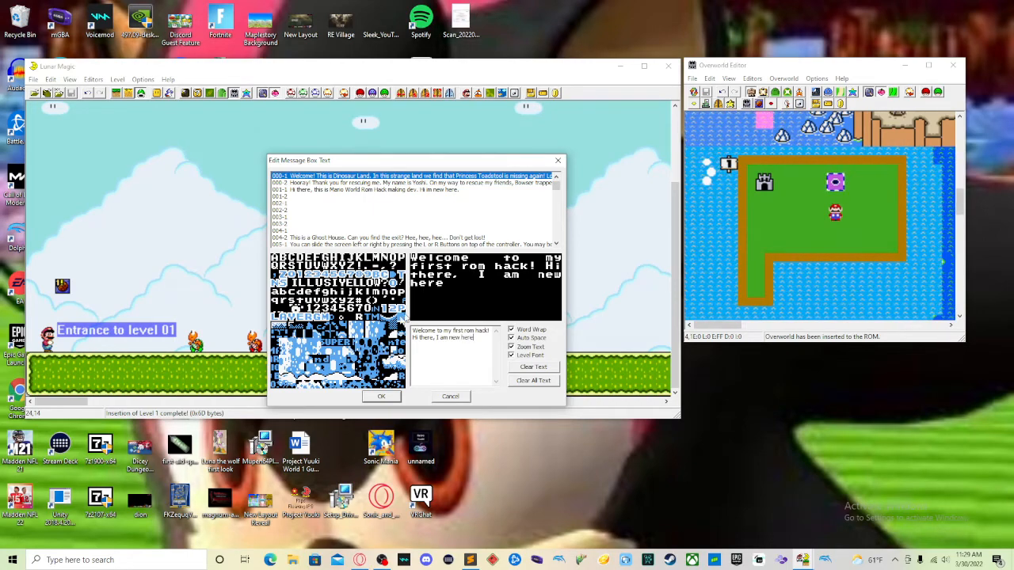
{"action": "left_click", "coordinate": [380, 396]}
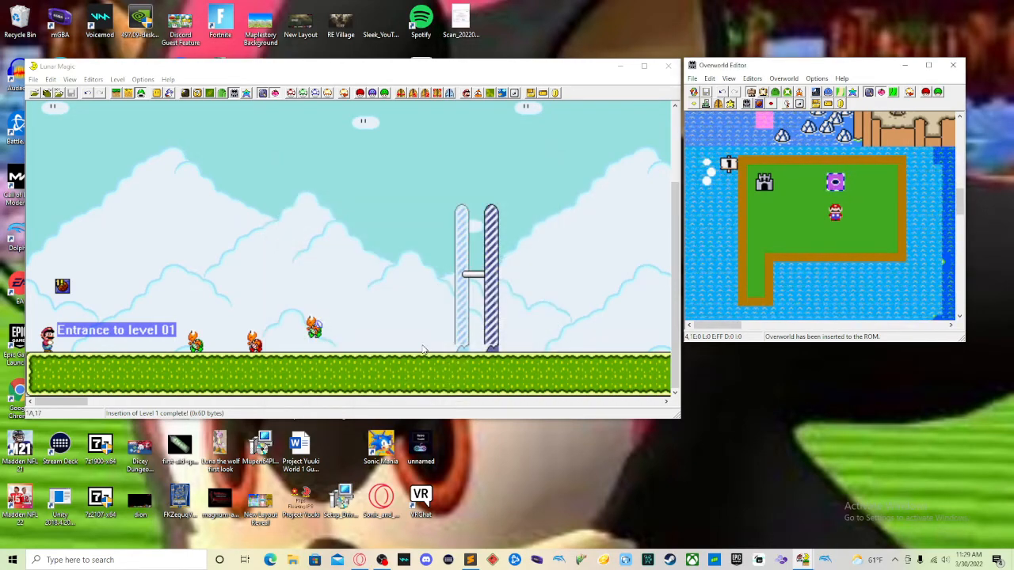
Run the edited ROM in the Snes9x emulator
{"action": "left_click_drag", "start_coordinate": [764, 120], "coordinate": [728, 270]}
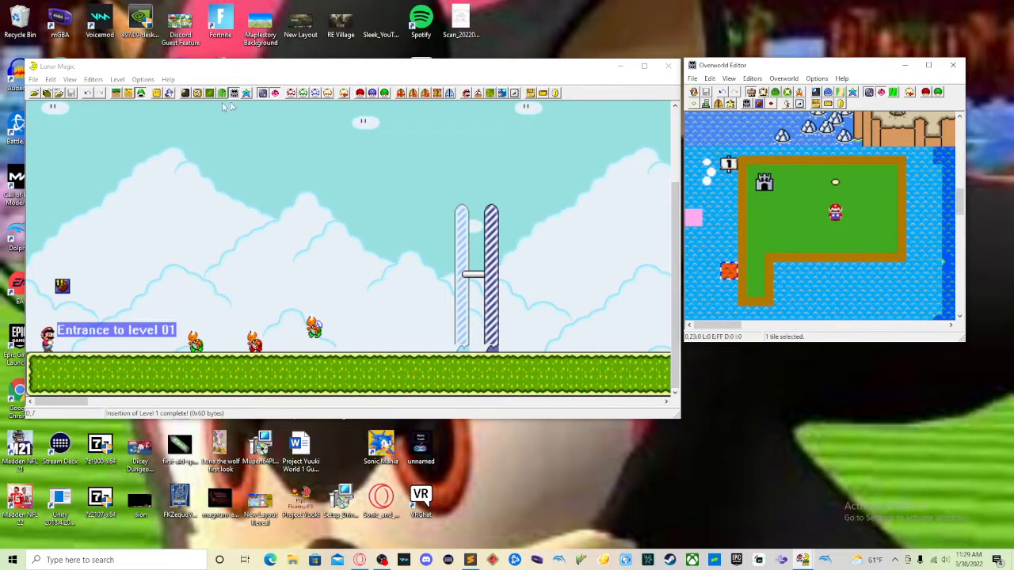
{"action": "left_click", "coordinate": [34, 79]}
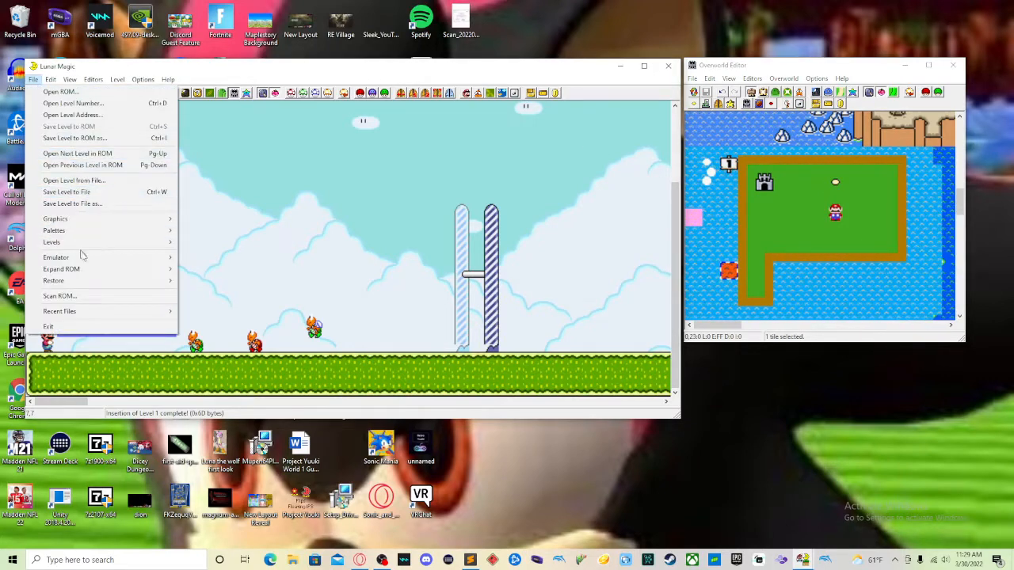
{"action": "mouse_move", "coordinate": [101, 260]}
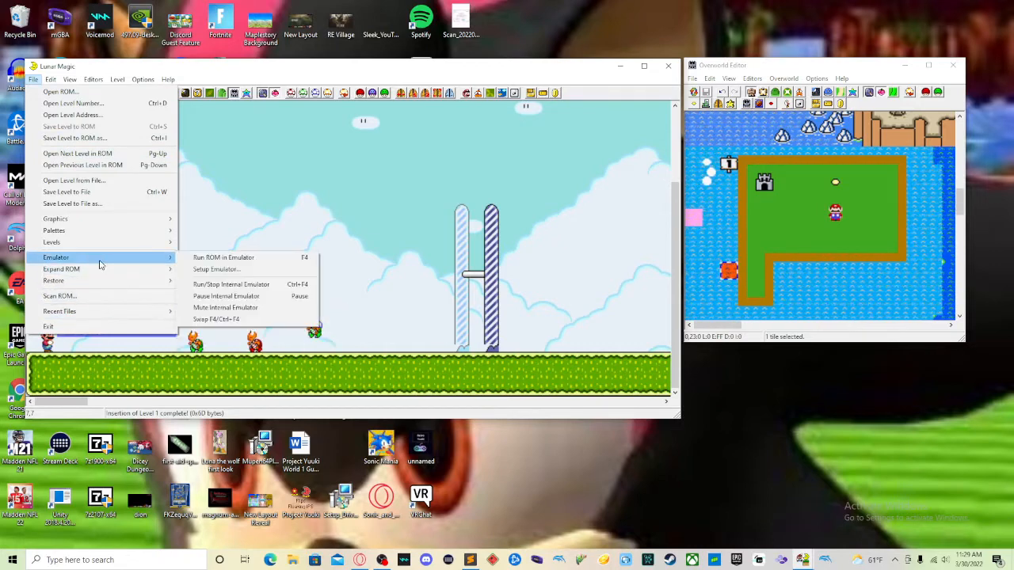
{"action": "left_click", "coordinate": [206, 259]}
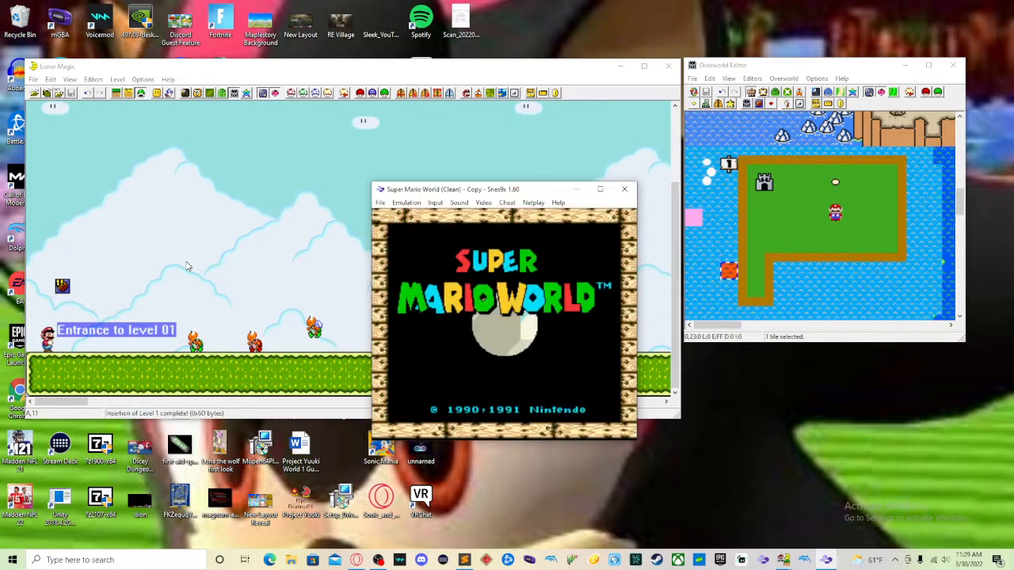
Open the erase-data screen from the game's file select and leave it with End
{"action": "key", "text": "space"}
{"action": "key", "text": "Down"}
{"action": "key", "text": "Down"}
{"action": "key", "text": "Down"}
{"action": "key", "text": "space"}
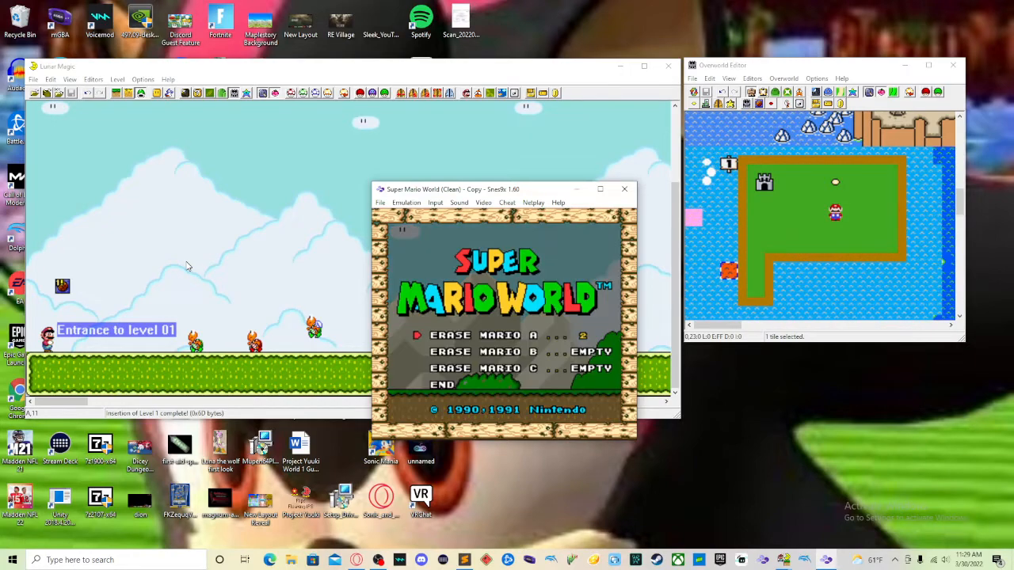
{"action": "key", "text": "Down"}
{"action": "key", "text": "Down"}
{"action": "key", "text": "Down"}
{"action": "key", "text": "space"}
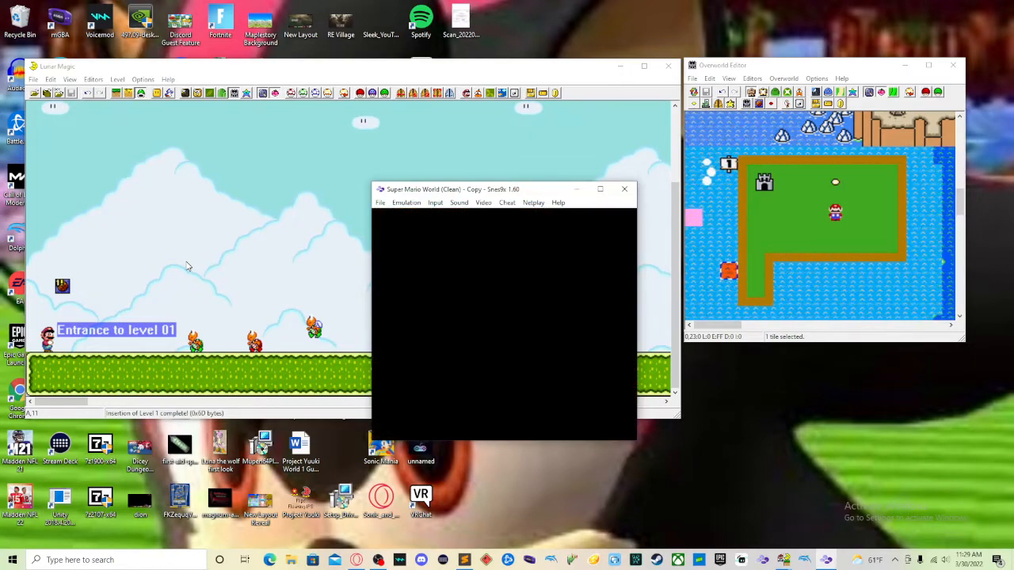
Start a one-player game, enter the island's first level, and test its message box
{"action": "key", "text": "space"}
{"action": "key", "text": "space"}
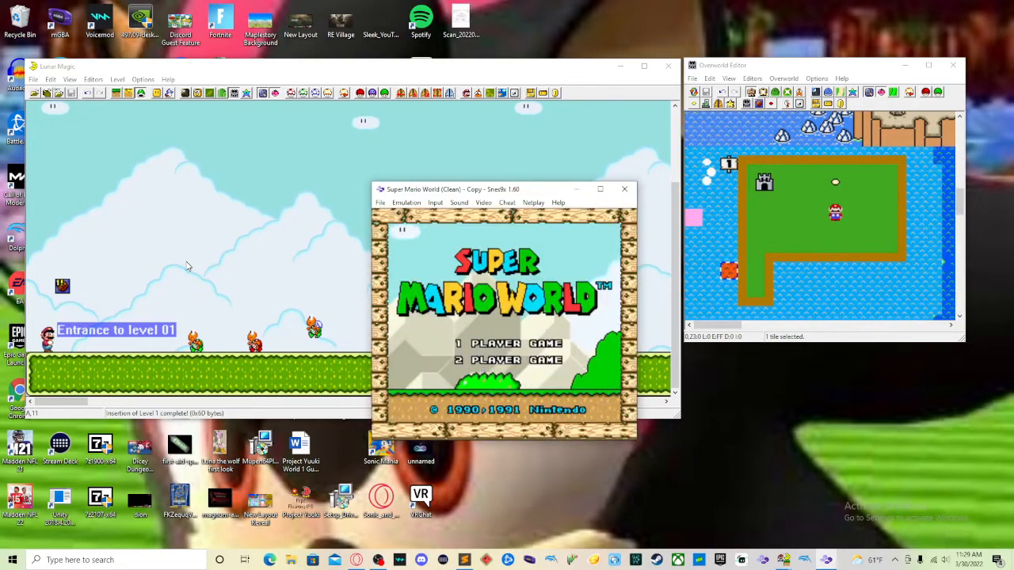
{"action": "key", "text": "space"}
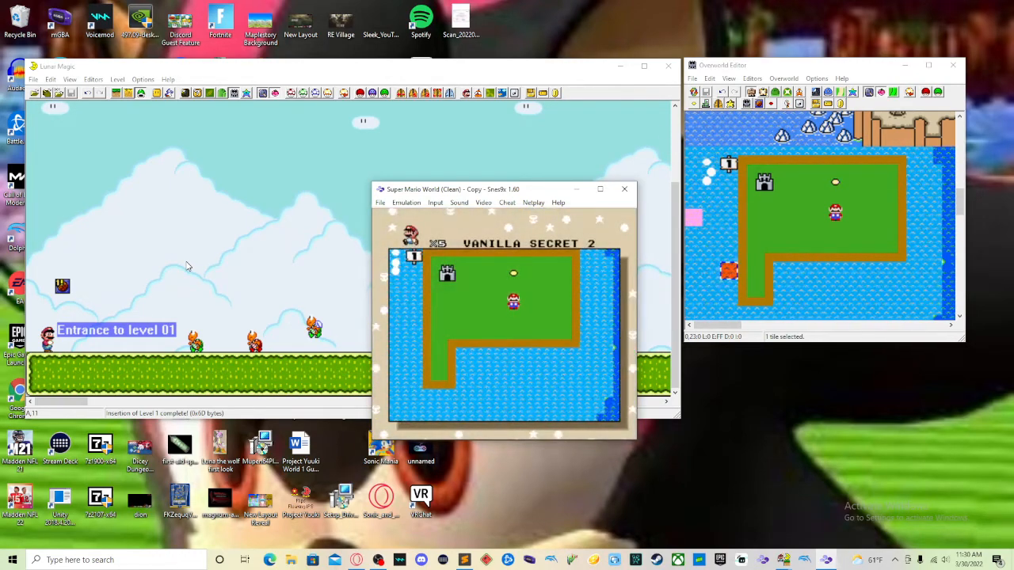
{"action": "key", "text": "c"}
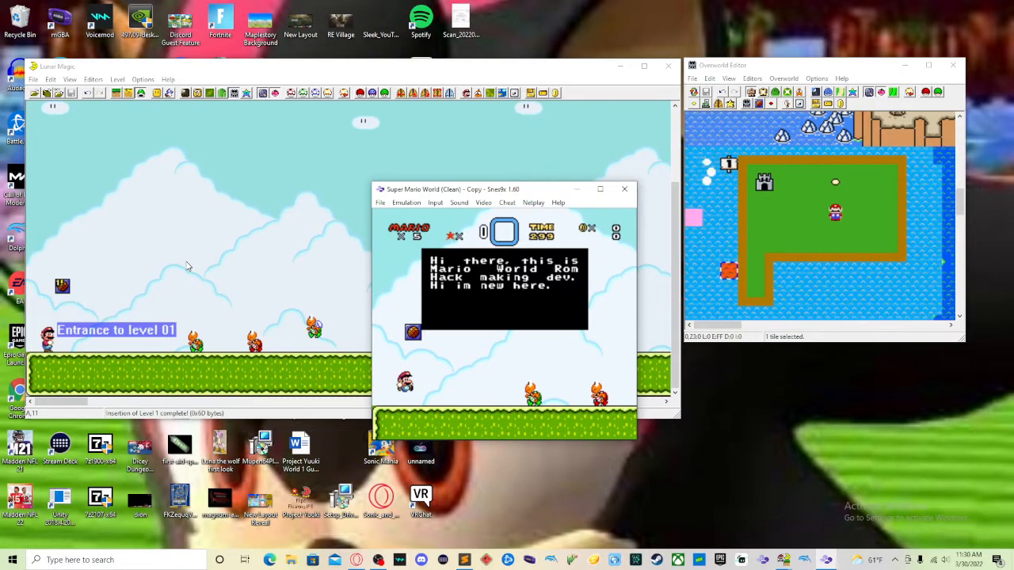
{"action": "key", "text": "c"}
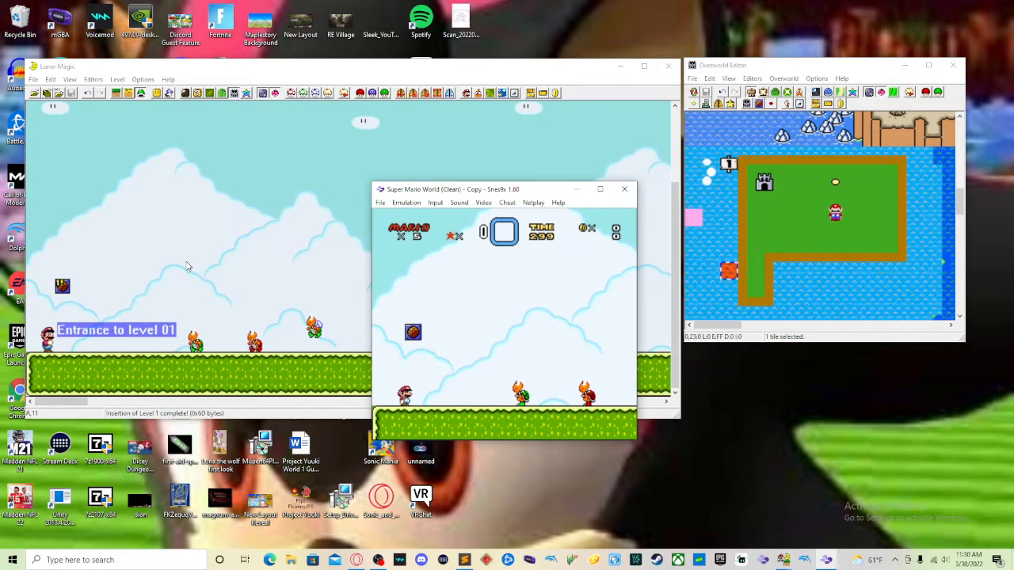
Play Mario past the Koopas to the end of the first level to test its exit path
{"action": "key", "text": "Right"}
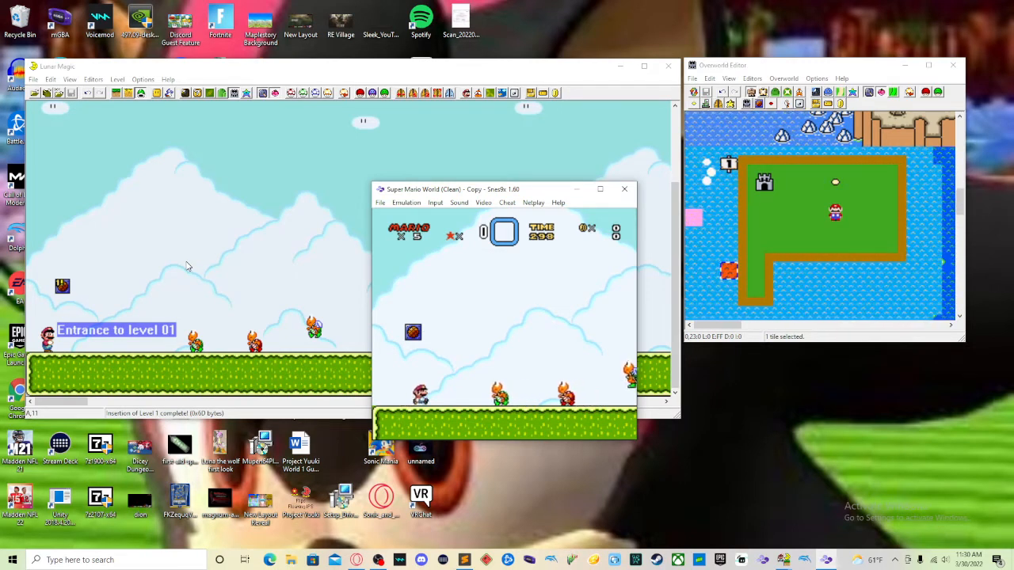
{"action": "key", "text": "c"}
{"action": "key", "text": "Right"}
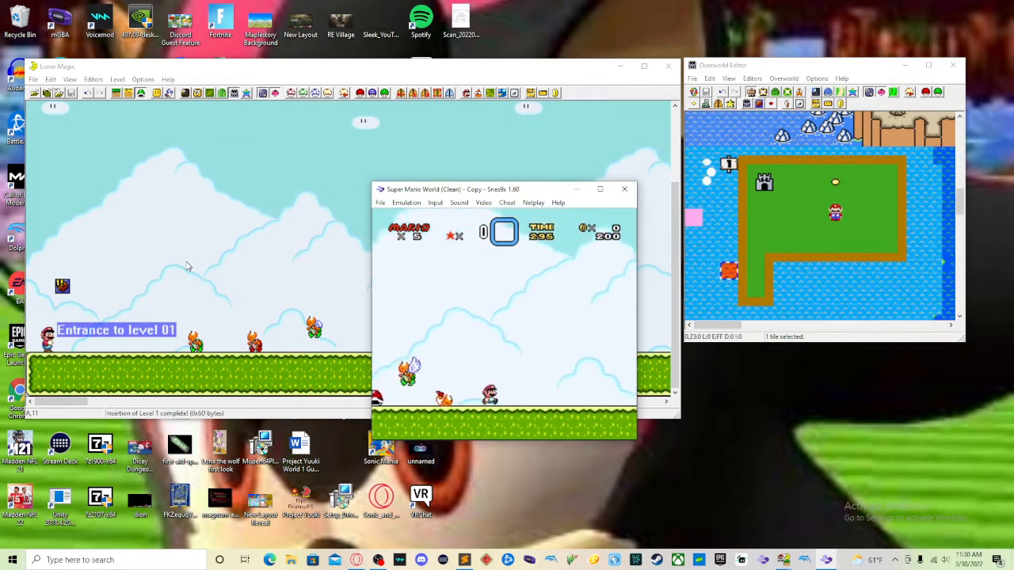
{"action": "key", "text": "Right"}
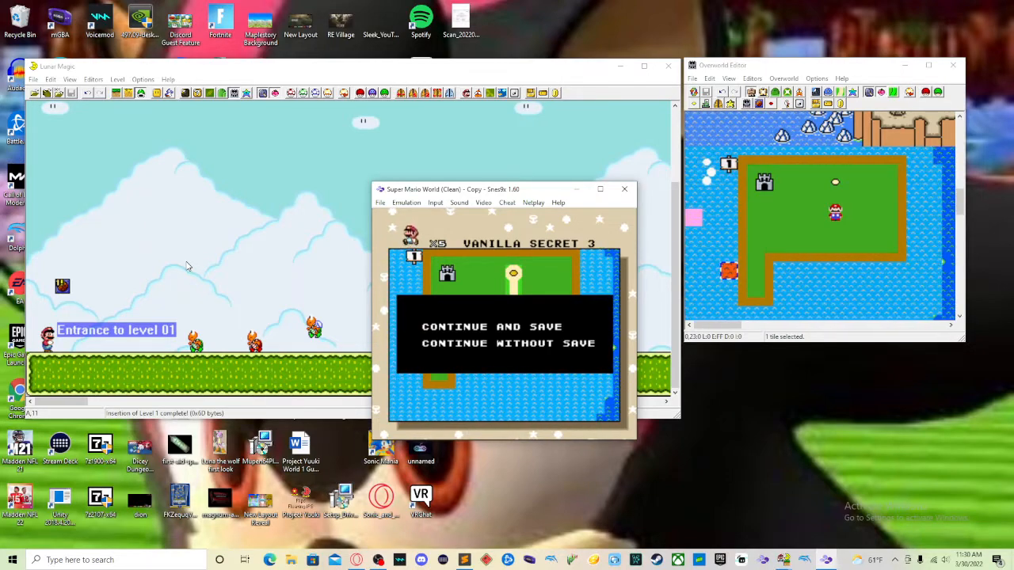
Continue past the save prompt into the next level on the path, and close the emulator
{"action": "key", "text": "c"}
{"action": "key", "text": "c"}
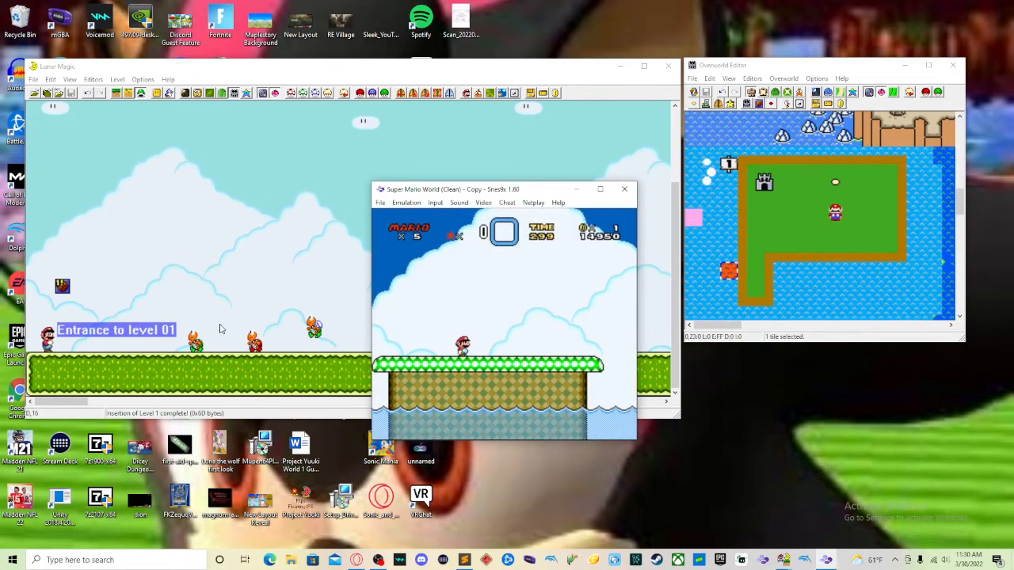
{"action": "left_click", "coordinate": [624, 189]}
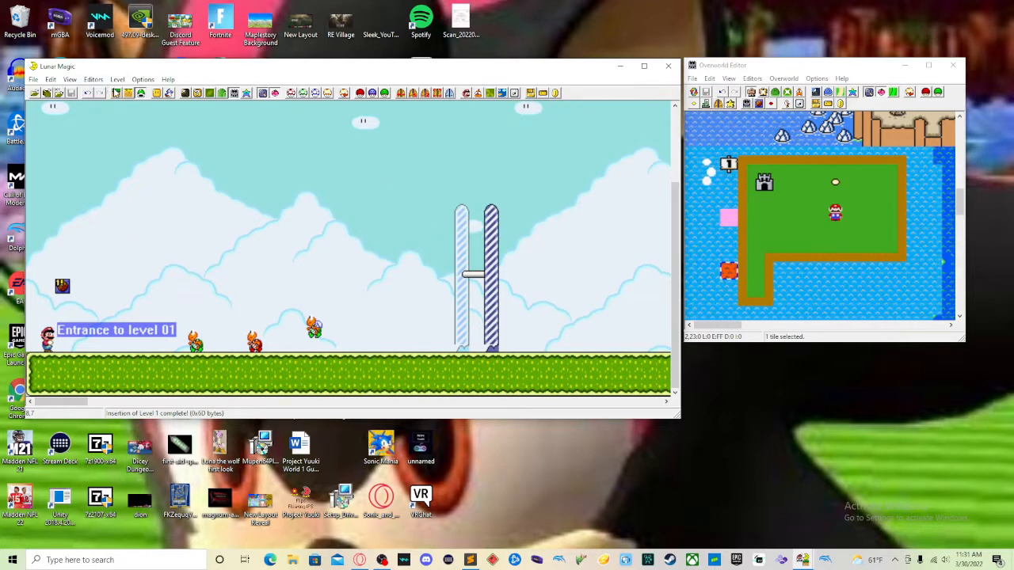
Enable Layer 1 editing mode for level 01 and close the overworld editor, leaving the level window near the middle of the desktop
{"action": "left_click", "coordinate": [115, 93]}
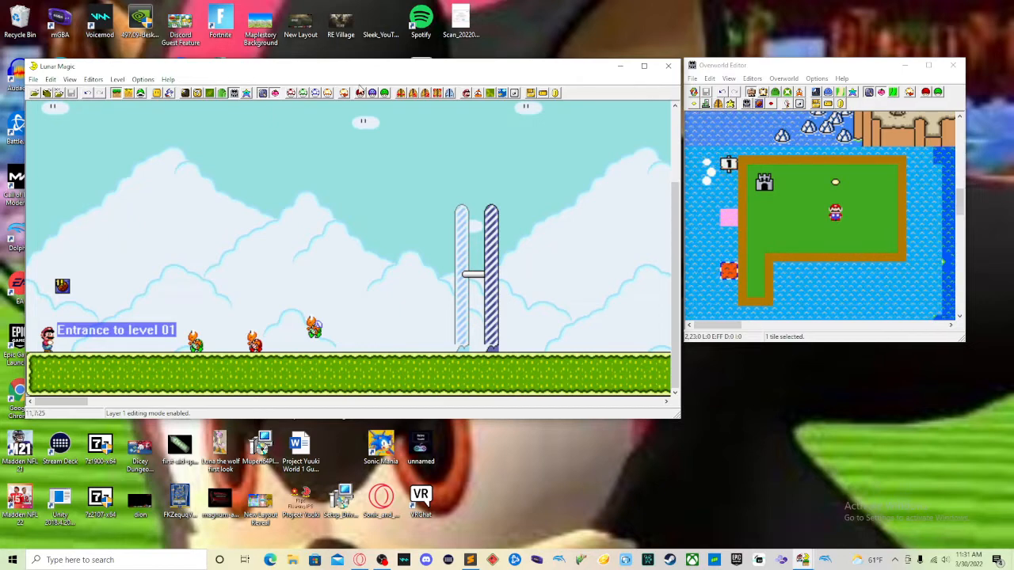
{"action": "left_click", "coordinate": [236, 93]}
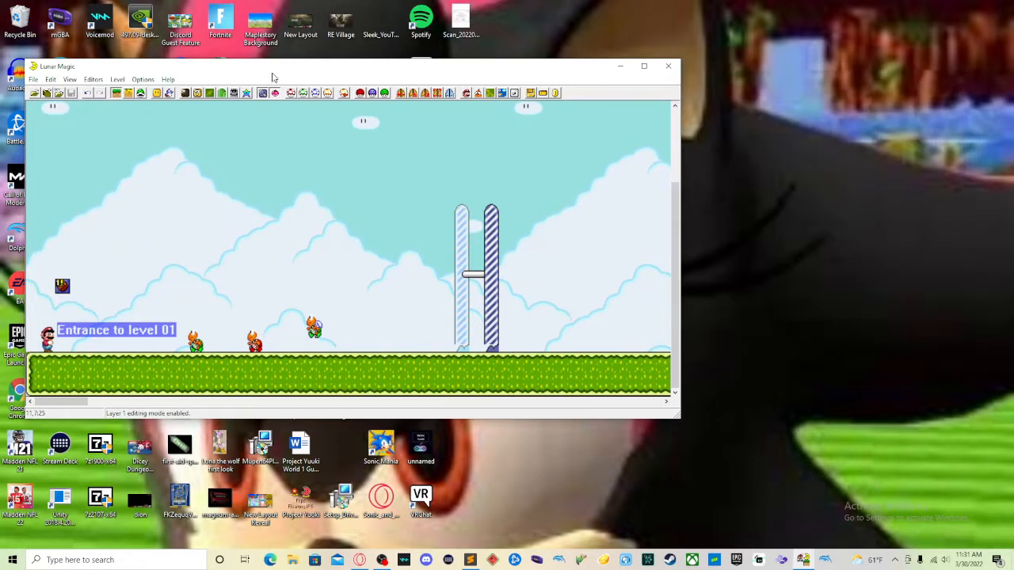
{"action": "left_click_drag", "start_coordinate": [272, 77], "coordinate": [464, 82]}
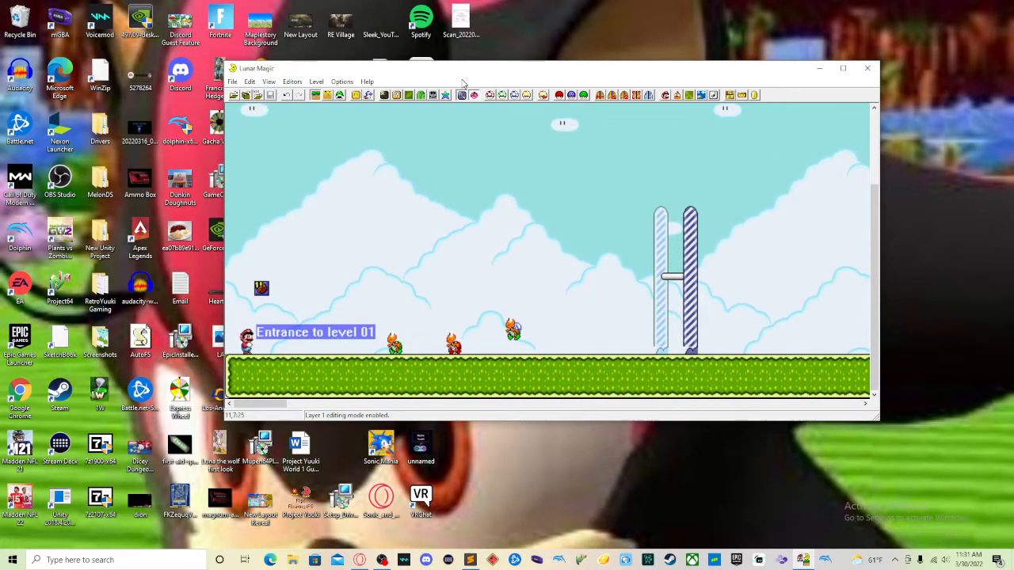
Examine the vertical and horizontal pipe objects, including the exit-enabled variants, in the Add Objects Window and close it
{"action": "left_click", "coordinate": [356, 95]}
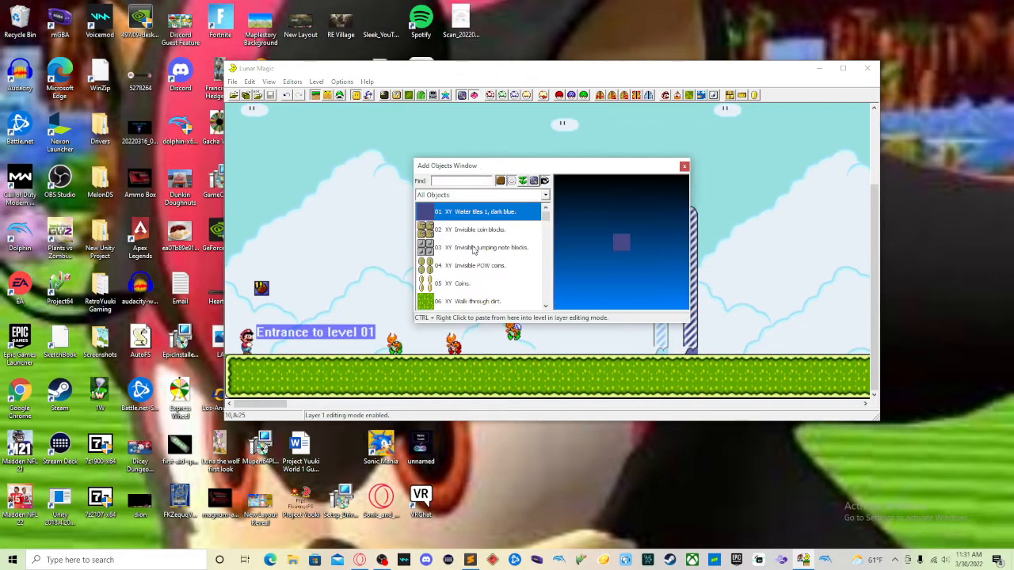
{"action": "scroll", "coordinate": [460, 255], "scroll_direction": "down", "scroll_amount": 1}
{"action": "scroll", "coordinate": [460, 255], "scroll_direction": "down", "scroll_amount": 4}
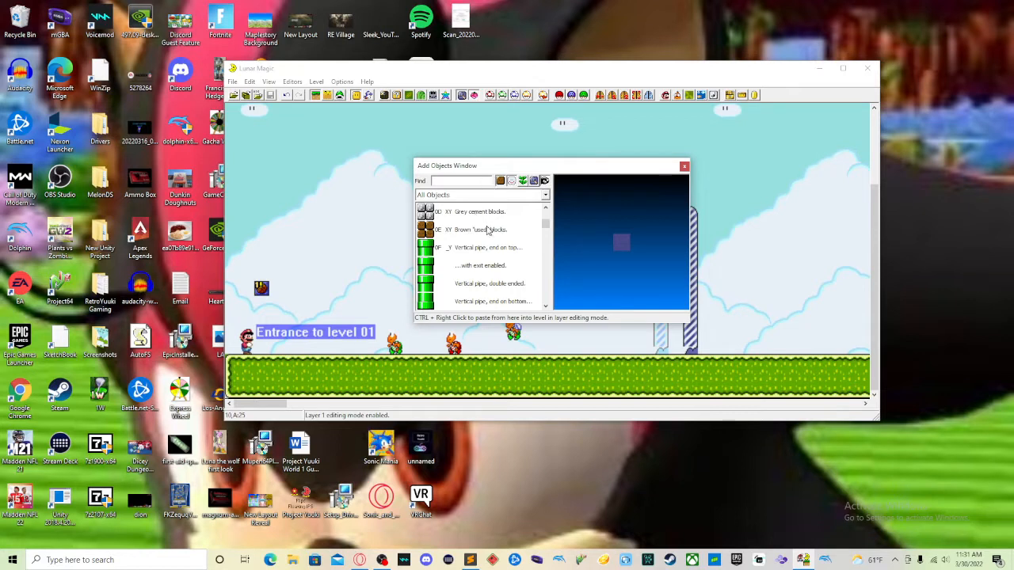
{"action": "left_click", "coordinate": [865, 559]}
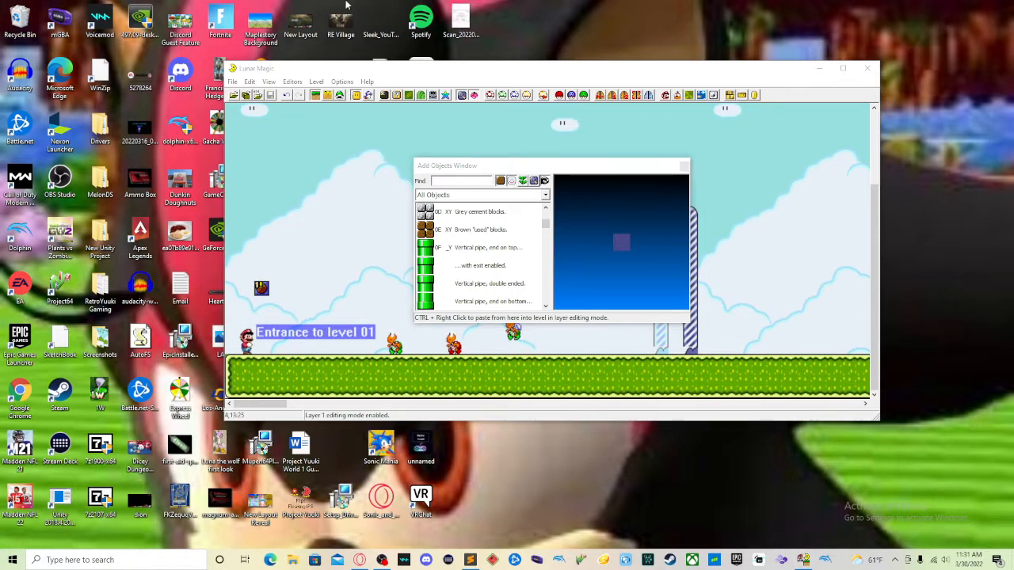
{"action": "left_click", "coordinate": [496, 250]}
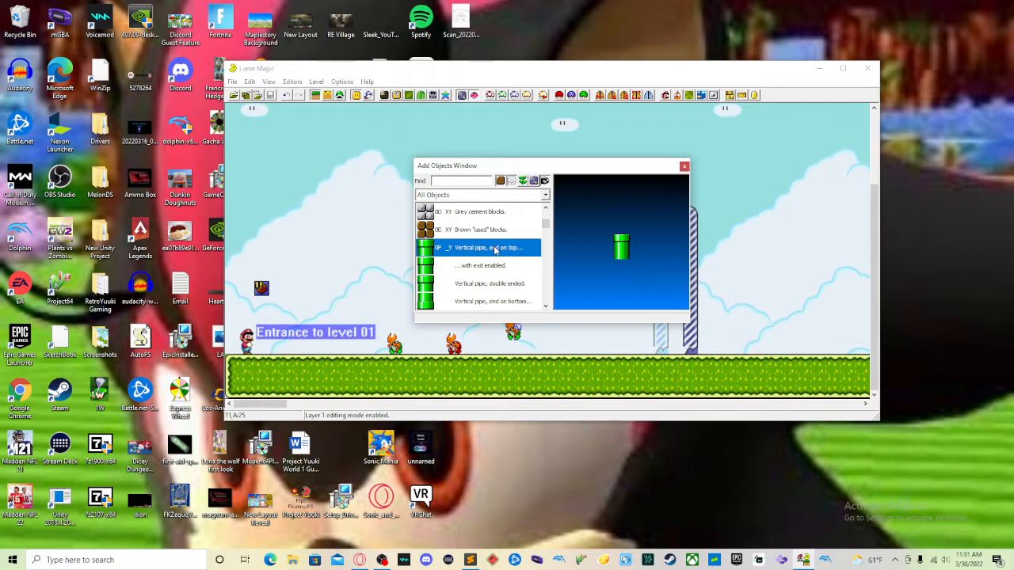
{"action": "left_click", "coordinate": [487, 266]}
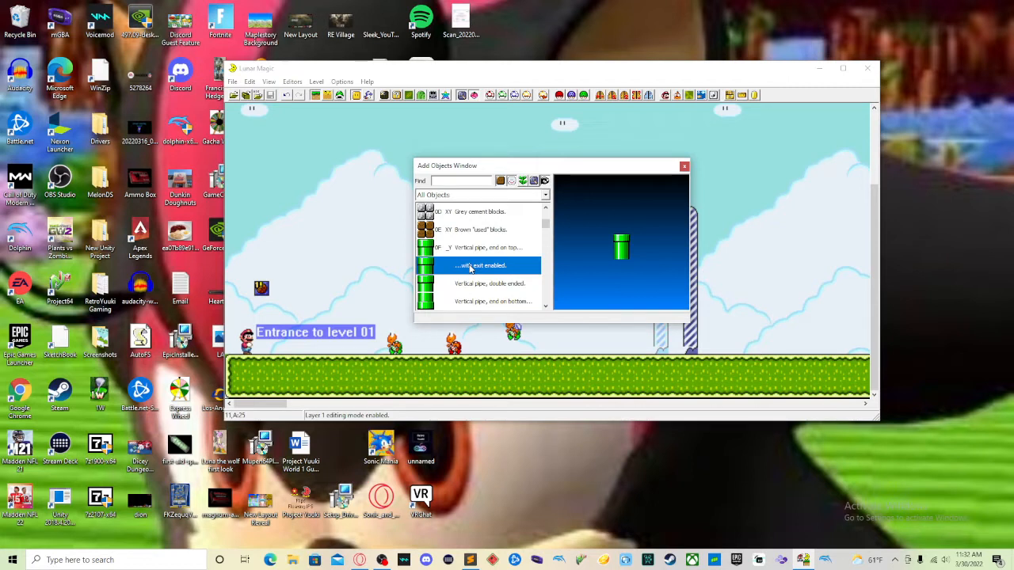
{"action": "scroll", "coordinate": [512, 248], "scroll_direction": "down", "scroll_amount": 3}
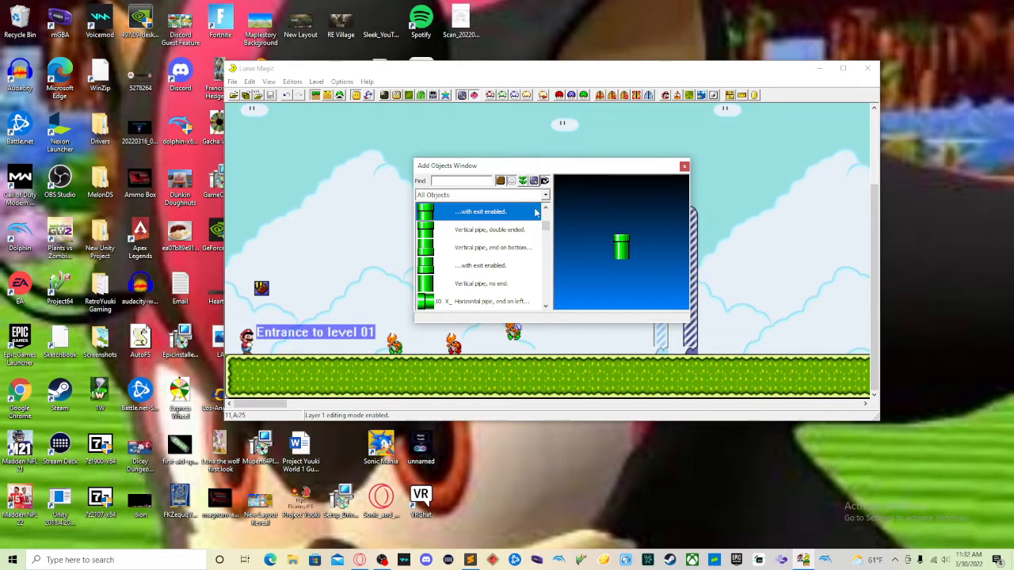
{"action": "scroll", "coordinate": [520, 233], "scroll_direction": "down", "scroll_amount": 2}
{"action": "scroll", "coordinate": [524, 234], "scroll_direction": "down", "scroll_amount": 1}
{"action": "left_click", "coordinate": [493, 251]}
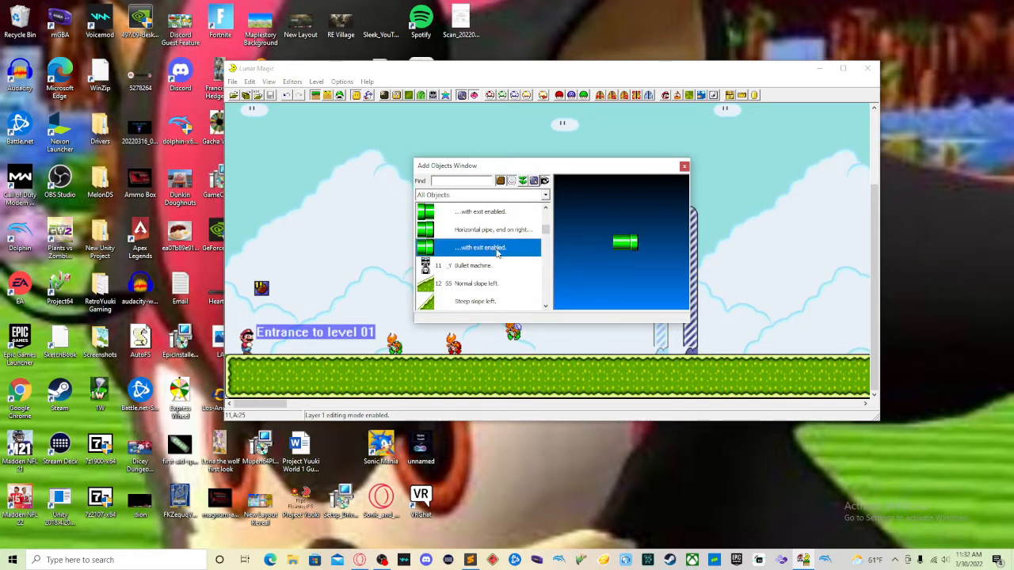
{"action": "scroll", "coordinate": [504, 241], "scroll_direction": "up", "scroll_amount": 1}
{"action": "scroll", "coordinate": [503, 243], "scroll_direction": "up", "scroll_amount": 1}
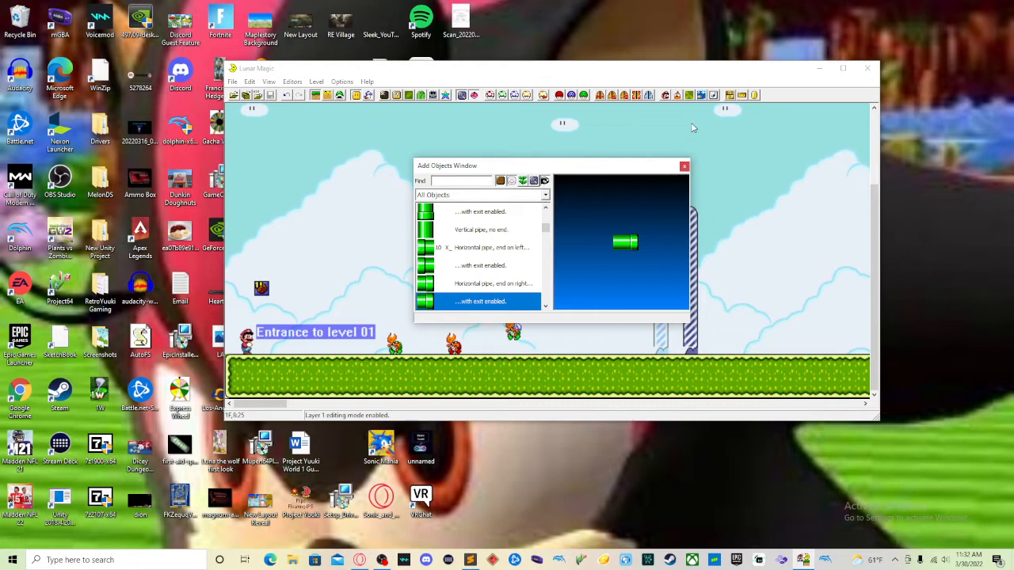
{"action": "left_click", "coordinate": [684, 166]}
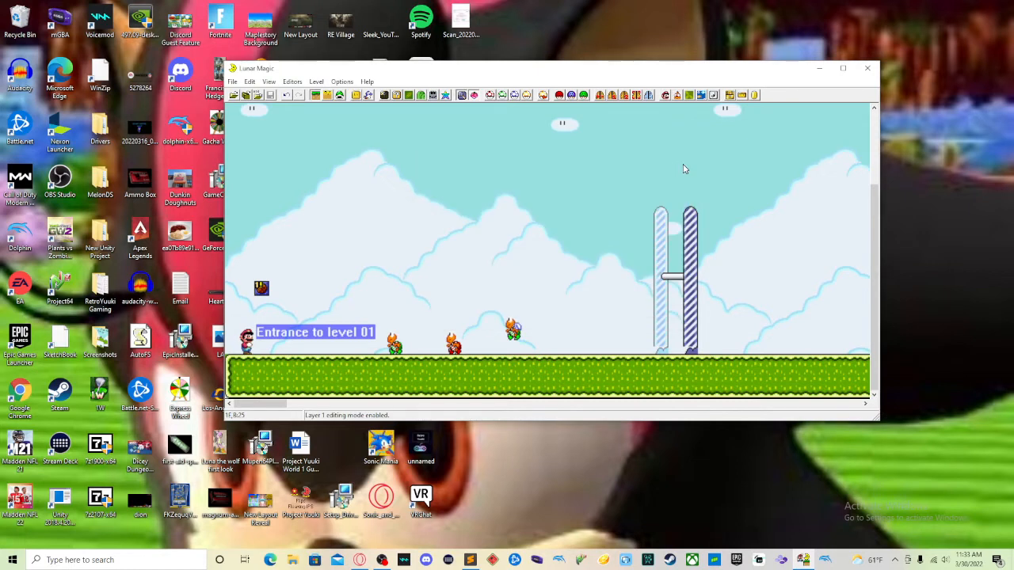